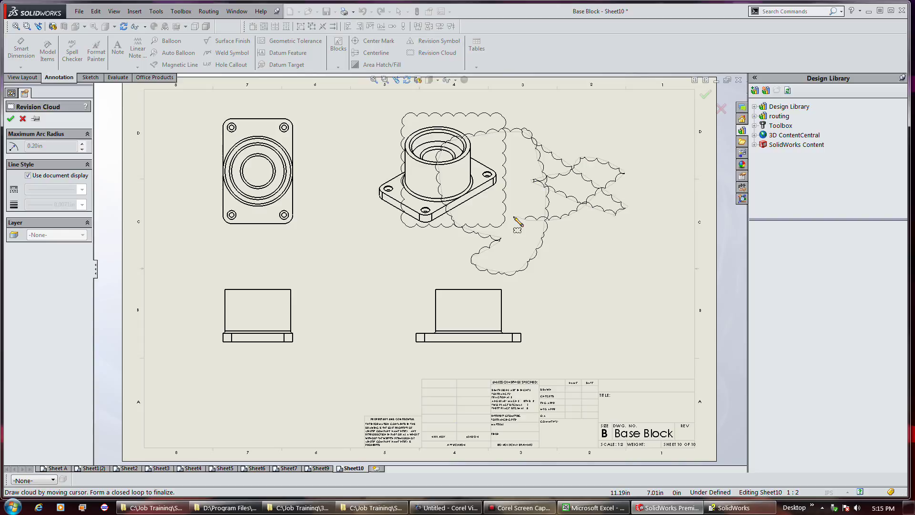
# Abandon the revision cloud in progress and draw a new freehand revision cloud over the upper part of the isometric view.
pyautogui.rightClick(598, 254)
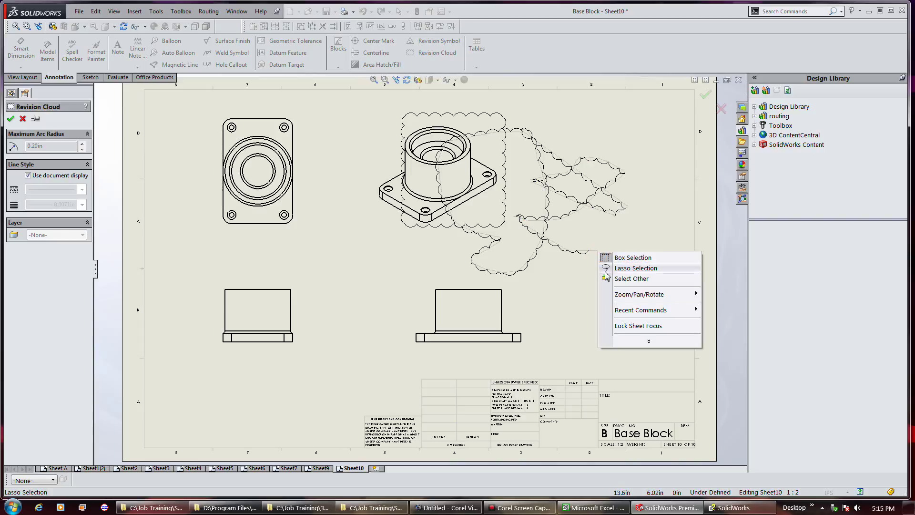
pyautogui.press('Escape')
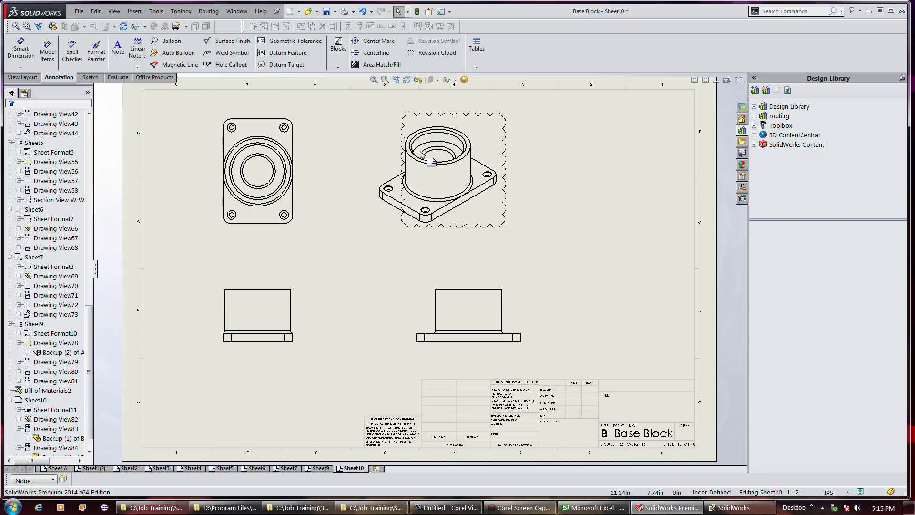
pyautogui.click(435, 53)
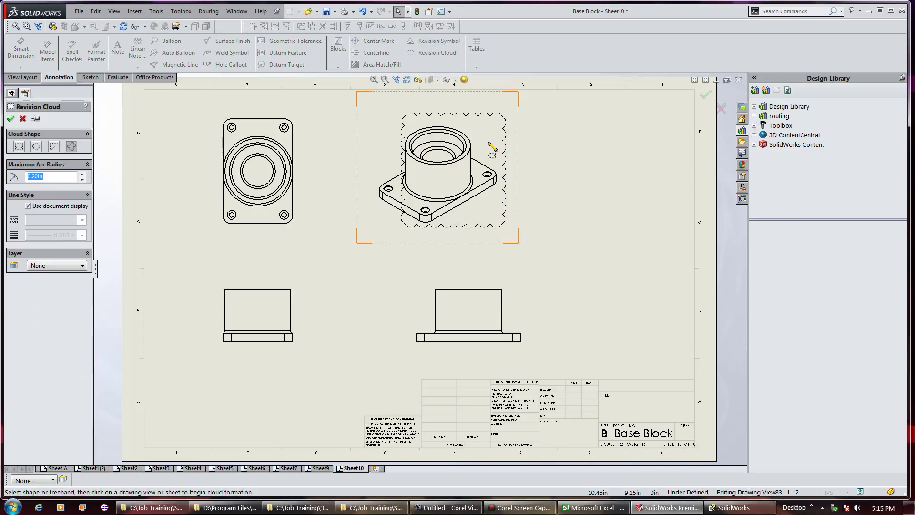
pyautogui.click(465, 131)
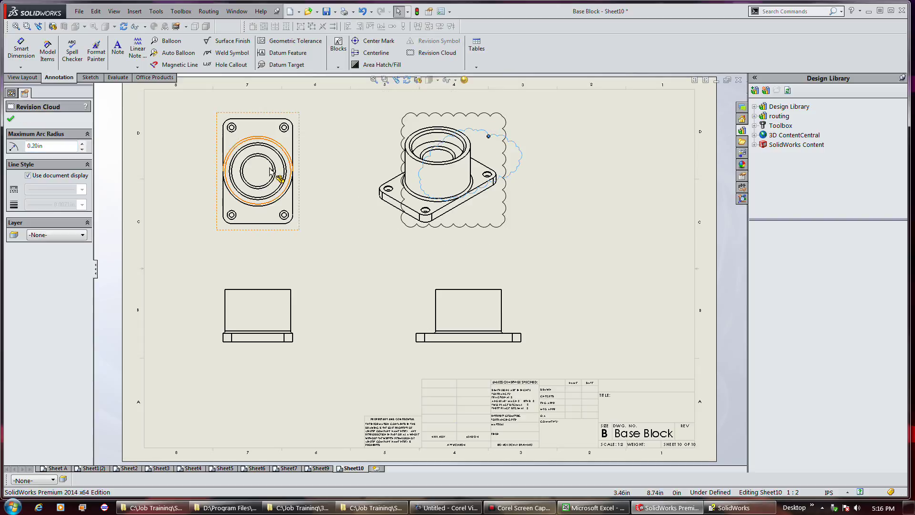
# Try to insert center marks automatically for all holes and fillets.
pyautogui.click(371, 42)
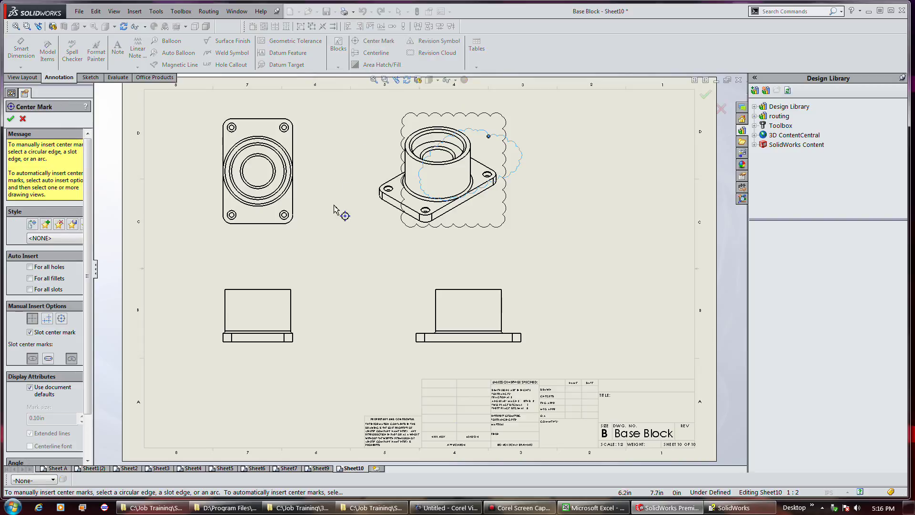
pyautogui.click(60, 270)
pyautogui.click(55, 278)
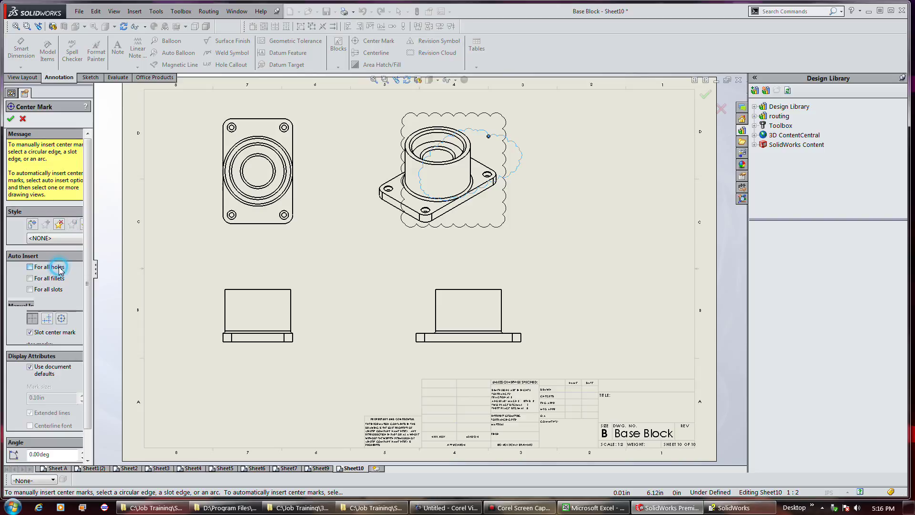
pyautogui.click(12, 119)
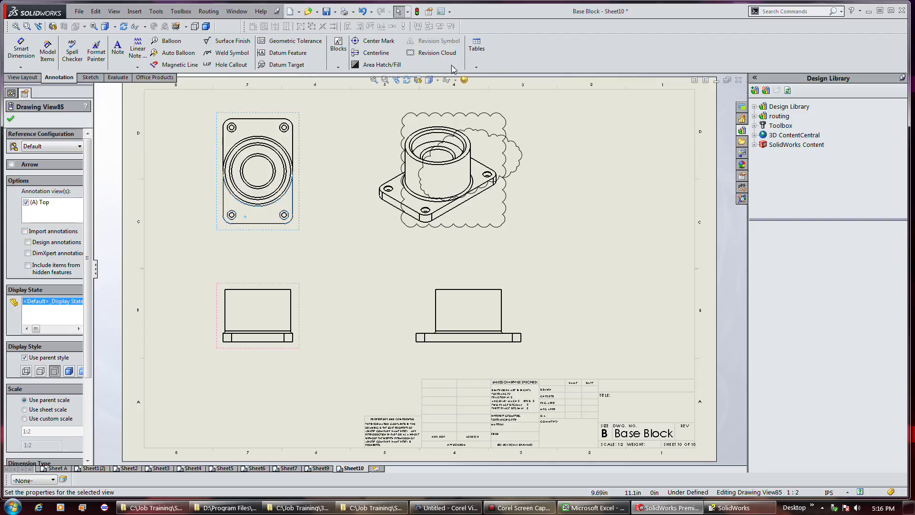
# Lock the sheet focus and automatically insert center marks for all holes and fillets in the top view.
pyautogui.doubleClick(310, 136)
pyautogui.click(300, 146)
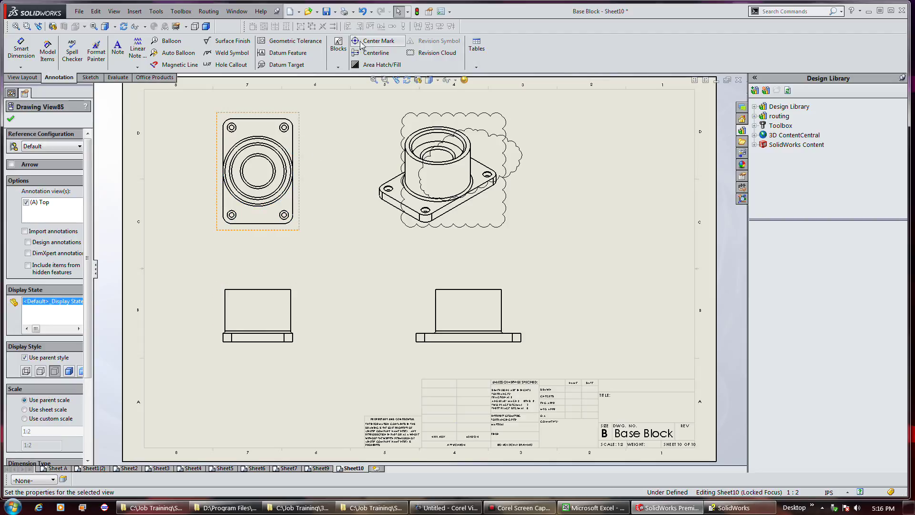
pyautogui.click(377, 41)
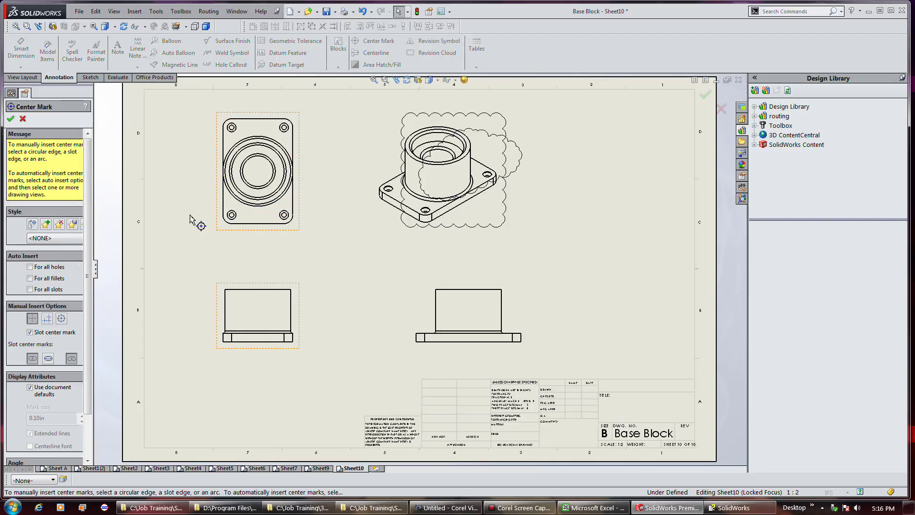
pyautogui.click(60, 267)
pyautogui.click(56, 279)
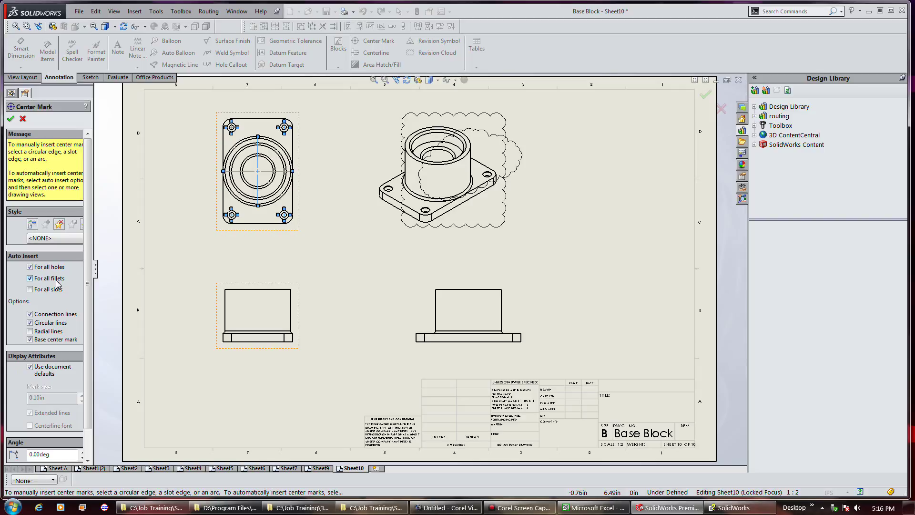
pyautogui.click(11, 119)
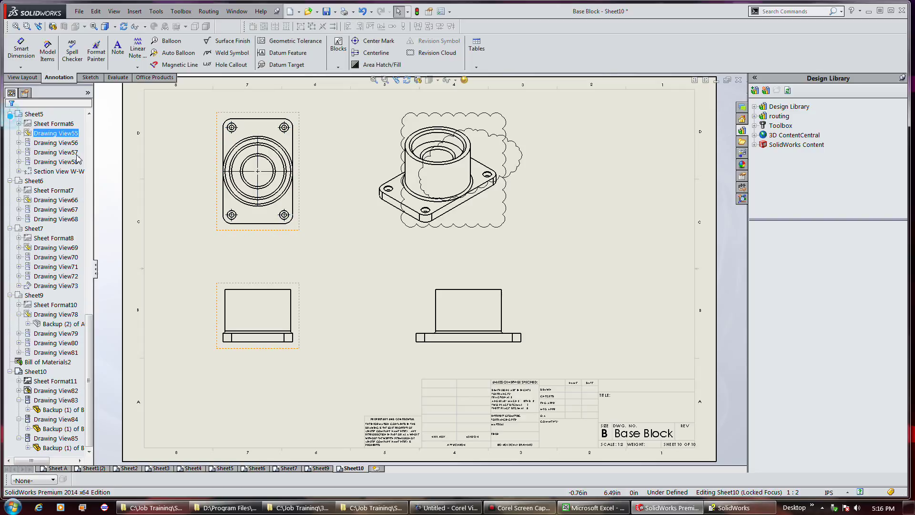
# Automatically insert centerlines in the two elevation views below the top and isometric views using the Select View option.
pyautogui.click(376, 53)
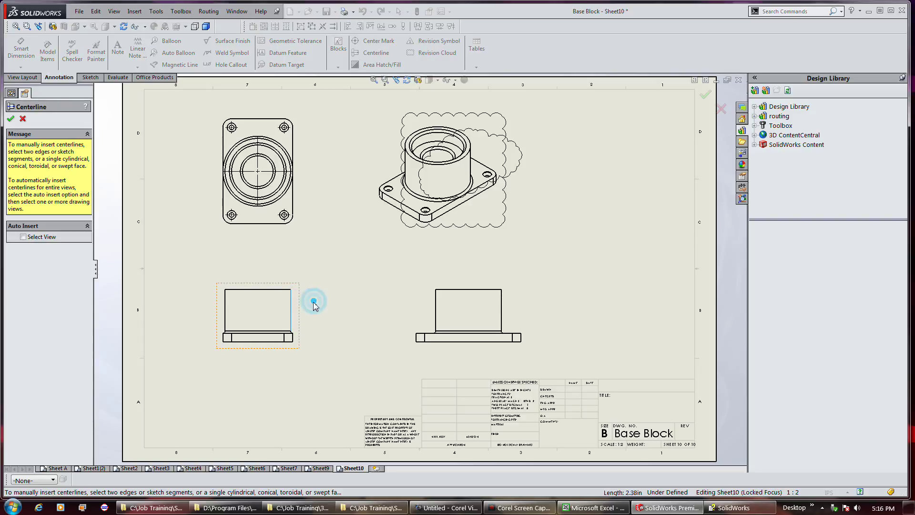
pyautogui.click(48, 238)
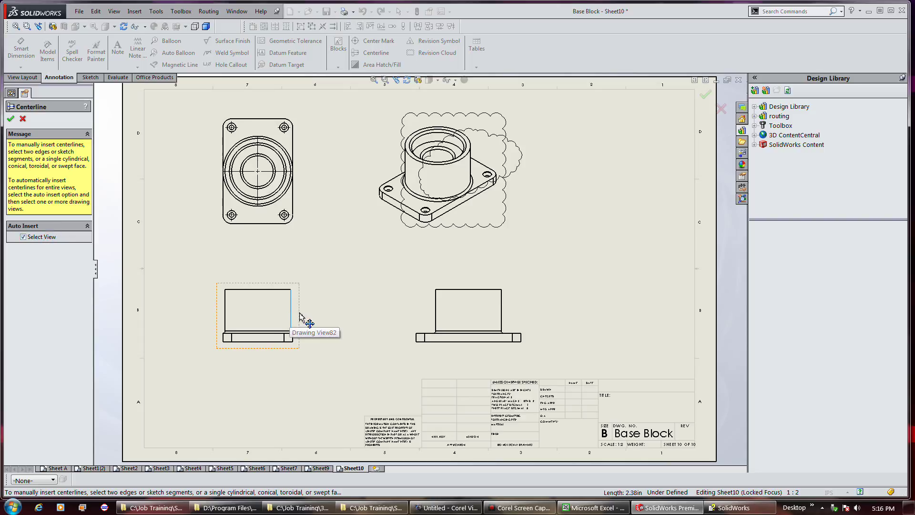
pyautogui.click(299, 313)
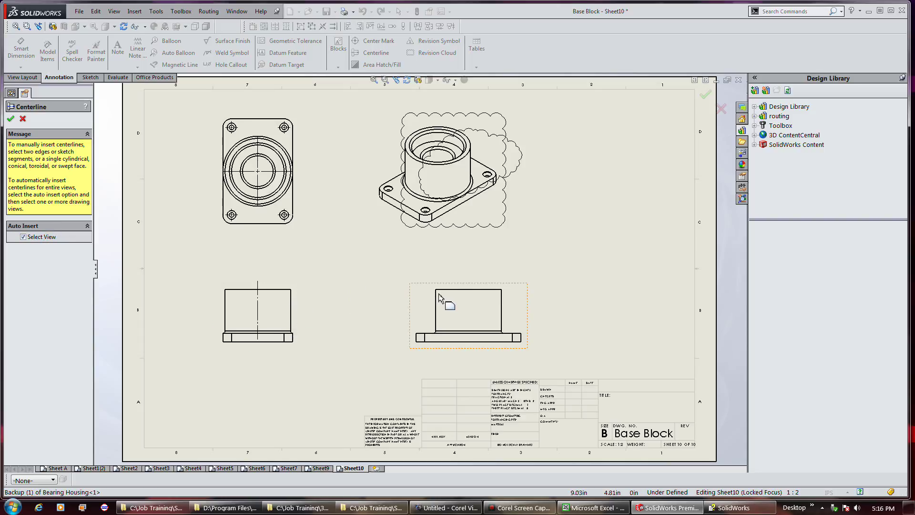
pyautogui.click(419, 285)
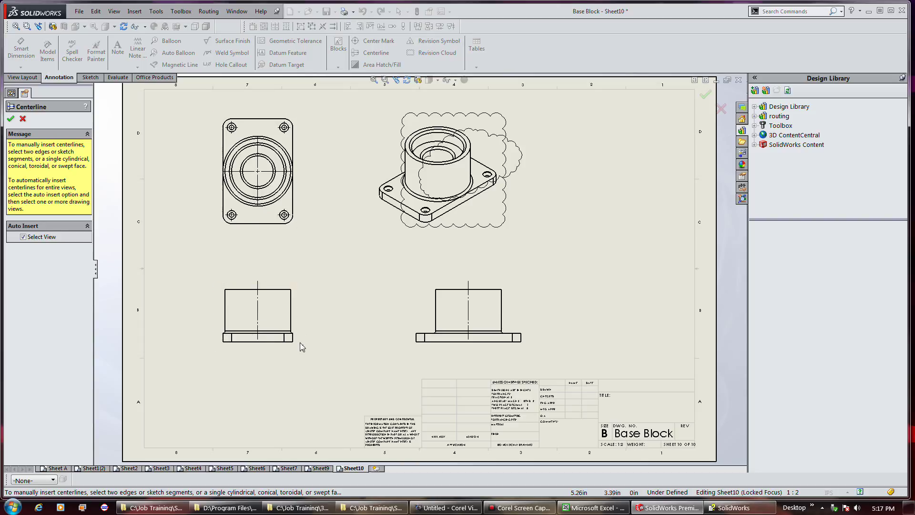
pyautogui.click(10, 120)
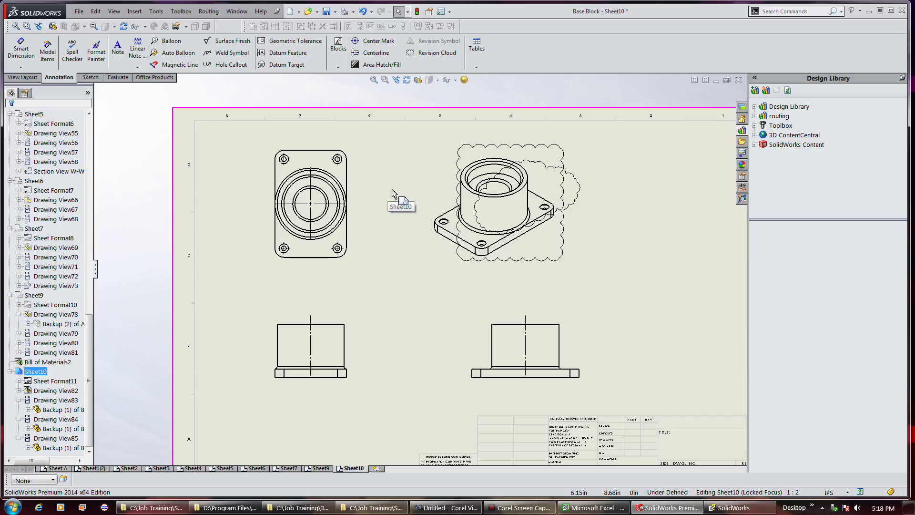
# Unlock the sheet focus on Sheet10.
pyautogui.scroll(1, 399, 196)
pyautogui.scroll(-1, 527, 282)
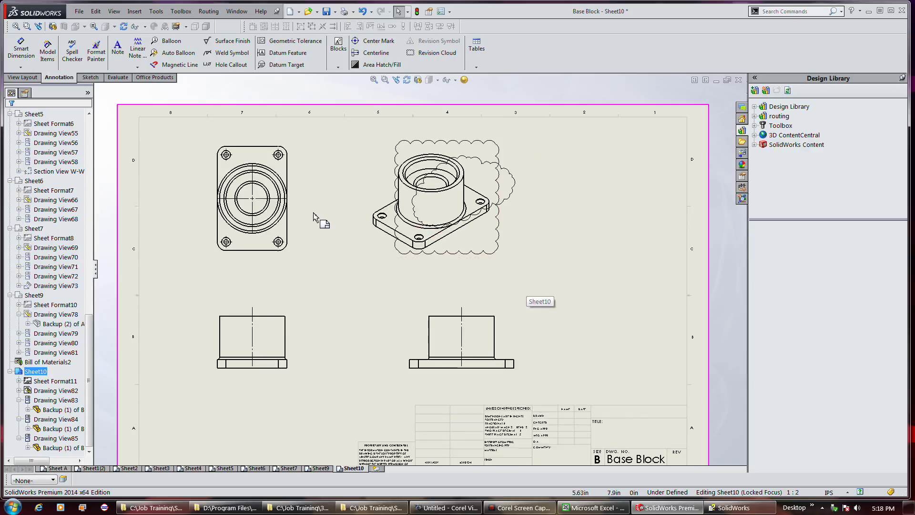
pyautogui.rightClick(329, 208)
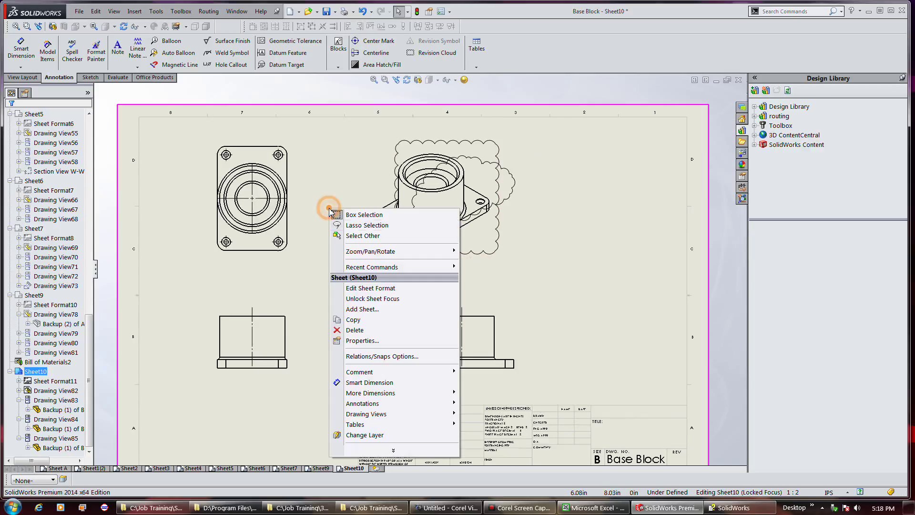
pyautogui.click(370, 299)
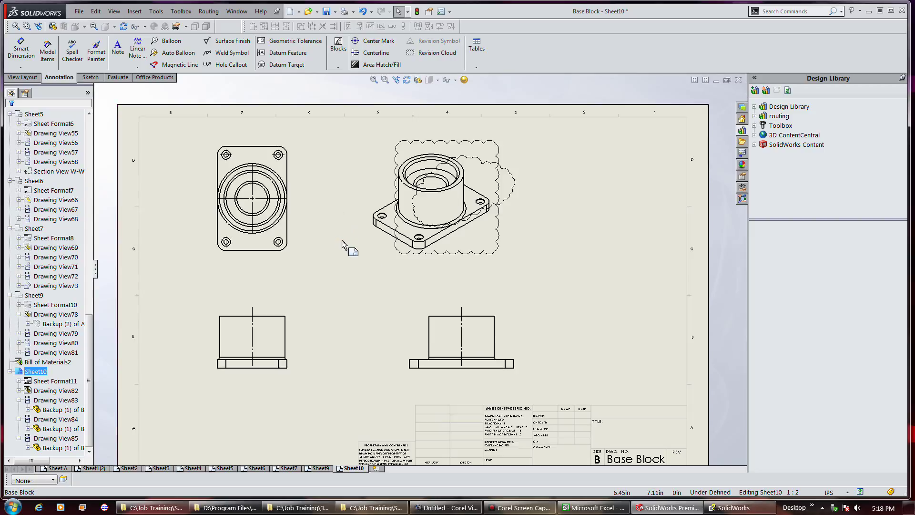
# Examine the Model Items import options, including the available layers, and the chamfer dimension in the top view.
pyautogui.press('f')
pyautogui.scroll(-2, 388, 303)
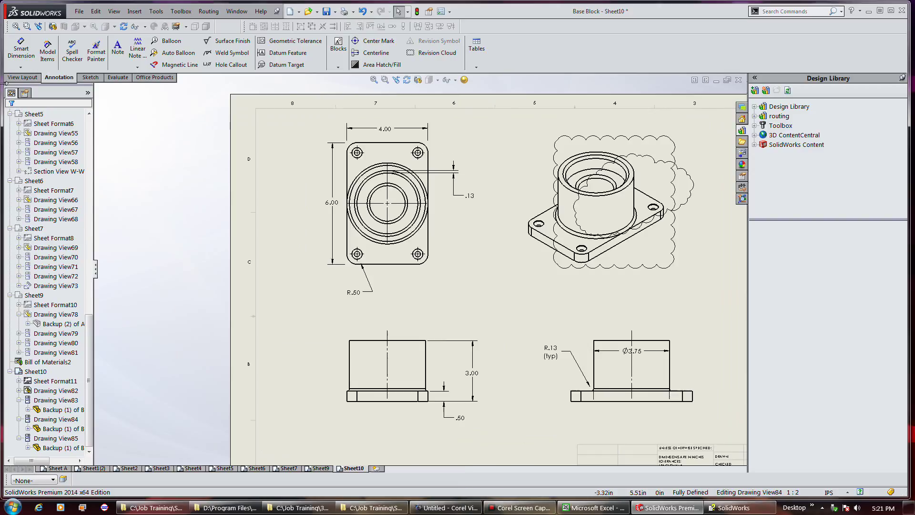
pyautogui.click(52, 59)
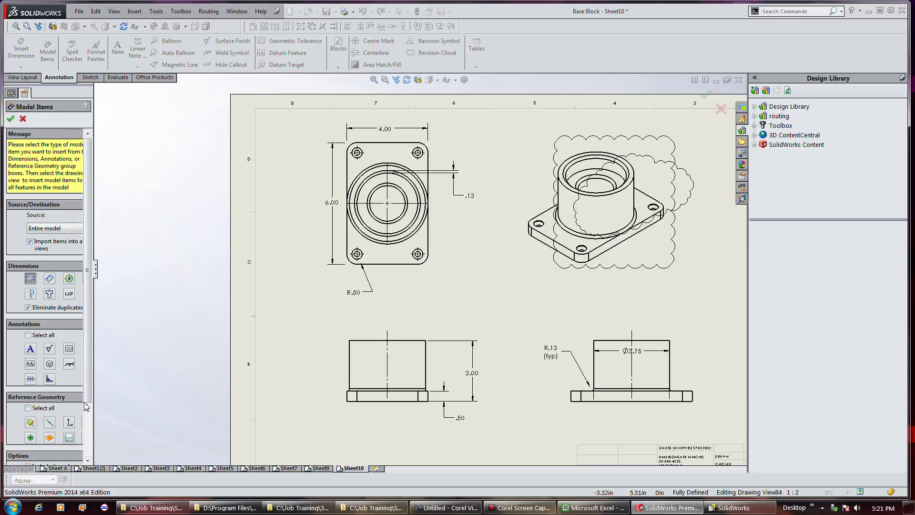
pyautogui.scroll(-3, 85, 408)
pyautogui.click(64, 458)
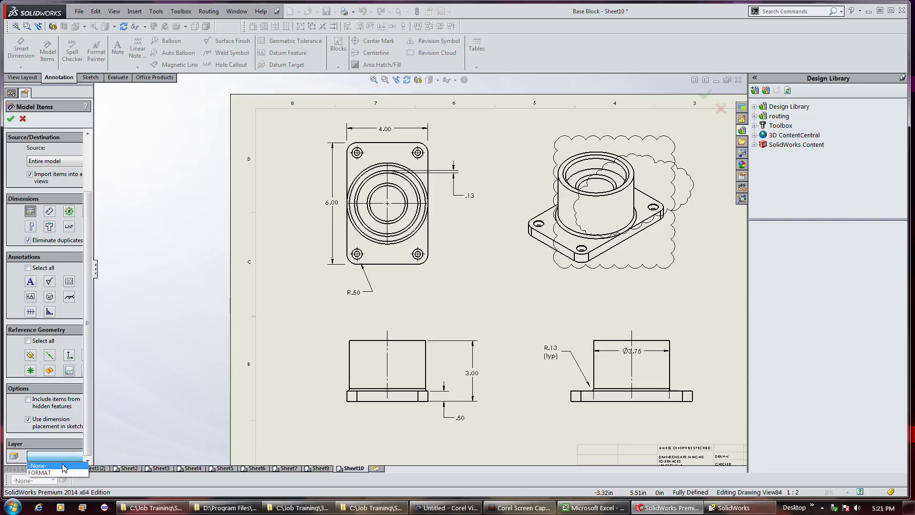
pyautogui.click(17, 116)
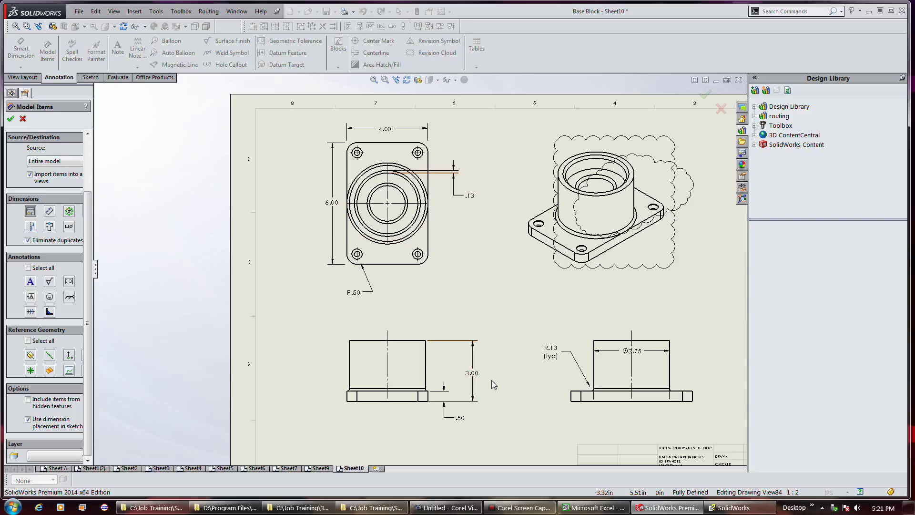
pyautogui.click(466, 195)
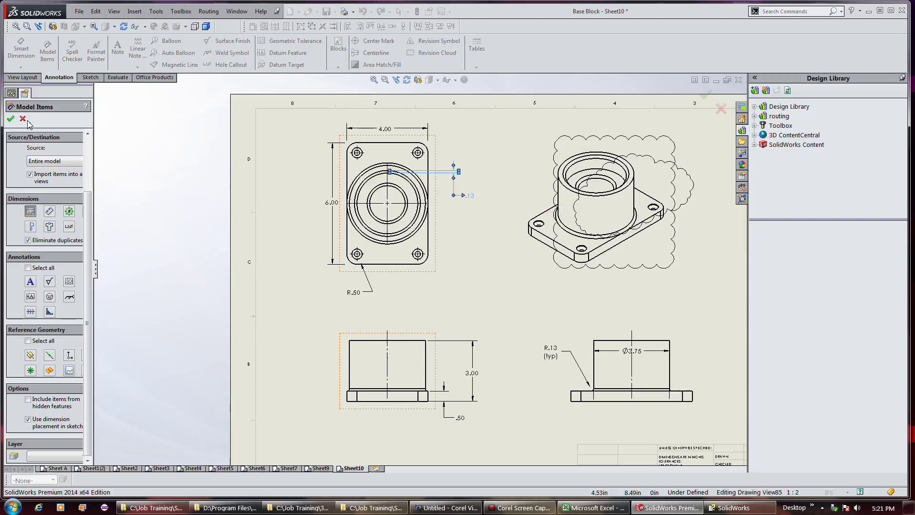
pyautogui.click(11, 118)
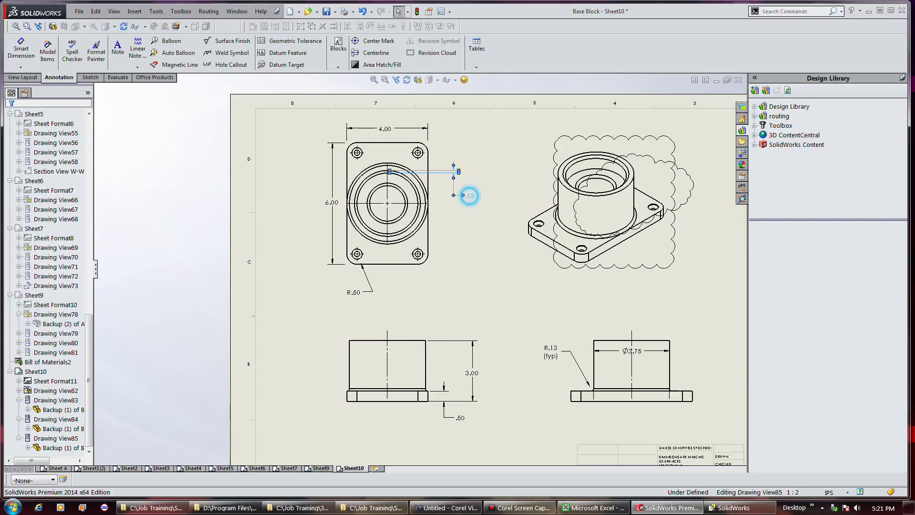
# Add "(typ)" below the .13 chamfer dimension in the top view and move the dimension slightly outward from the part.
pyautogui.click(469, 196)
pyautogui.click(52, 340)
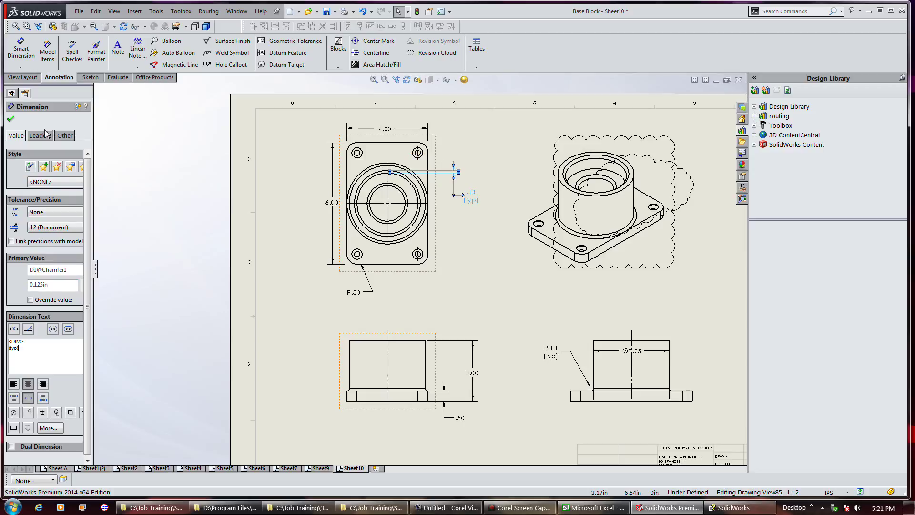
pyautogui.click(11, 120)
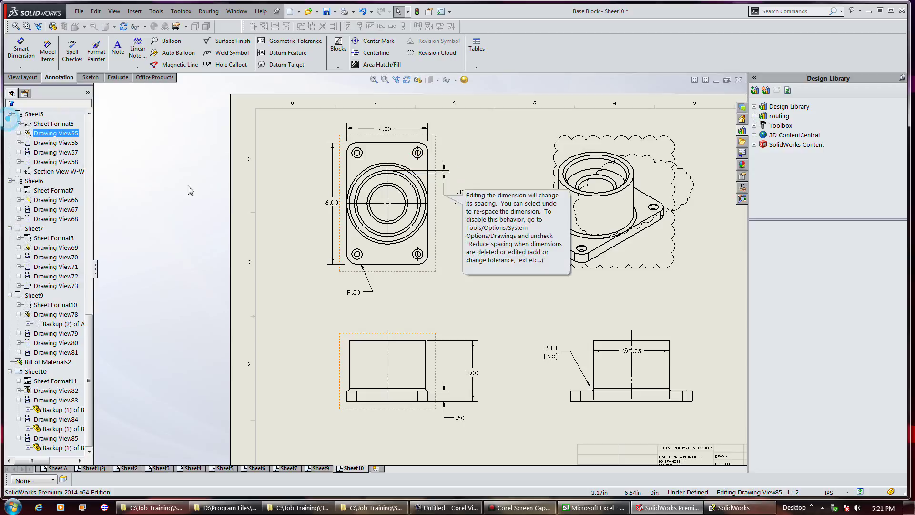
pyautogui.click(465, 288)
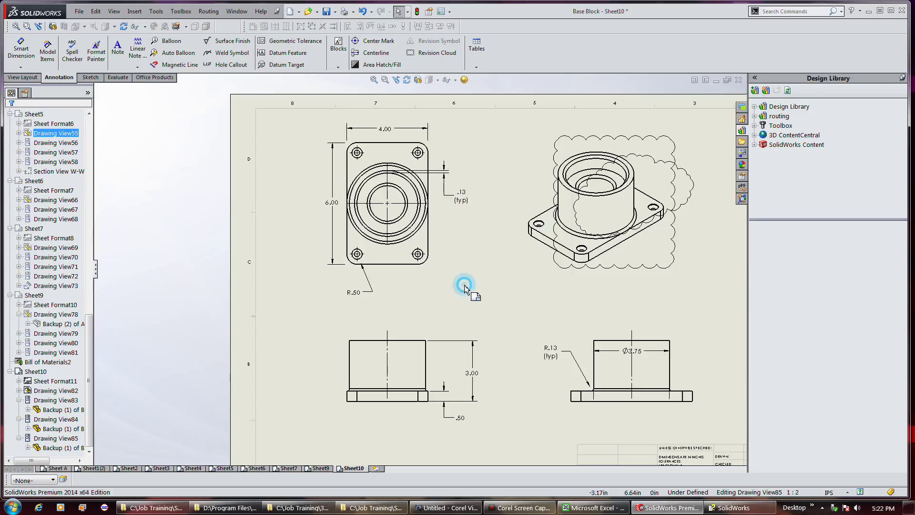
pyautogui.click(461, 204)
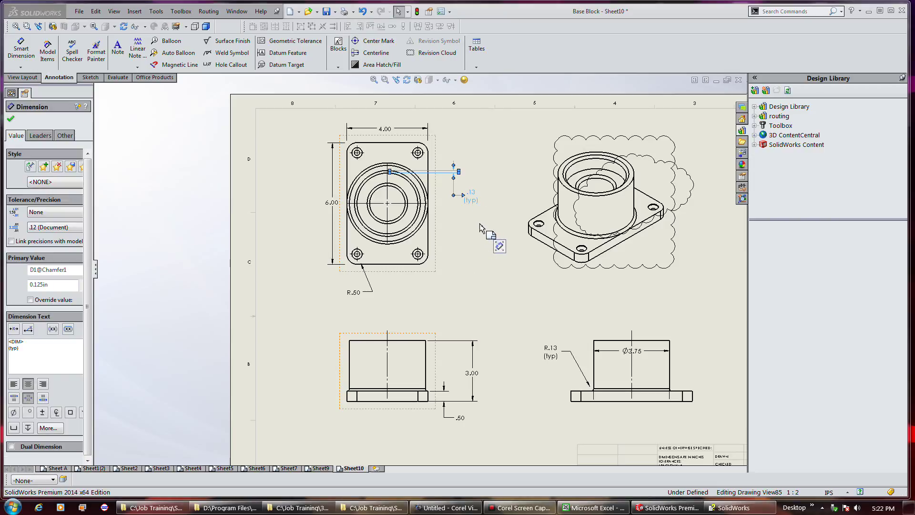
pyautogui.click(460, 259)
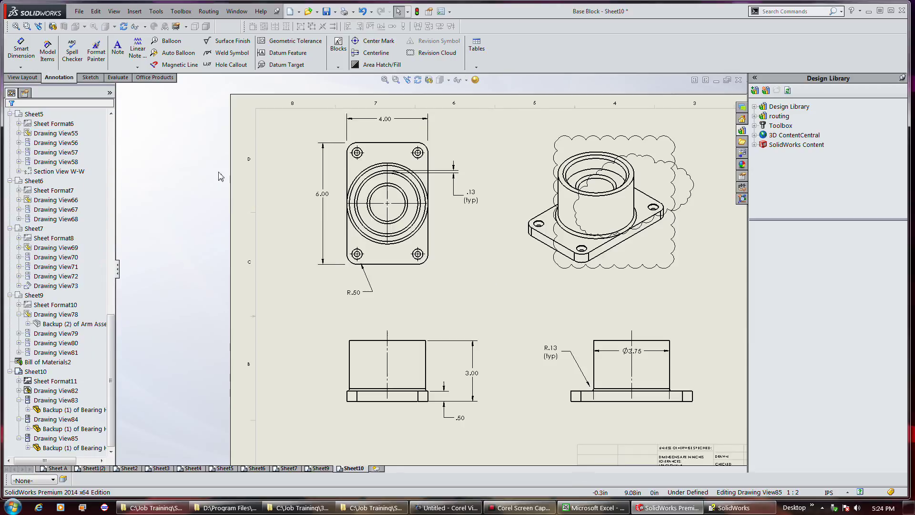
# Use DimXpert in the top view with the lower-left hole's center as datum to dimension and call out the lower-right hole.
pyautogui.click(21, 59)
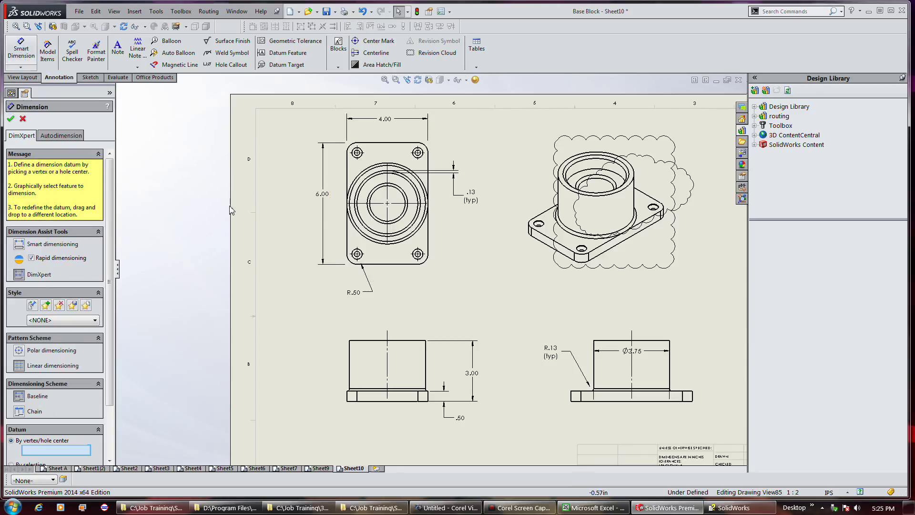
pyautogui.click(40, 246)
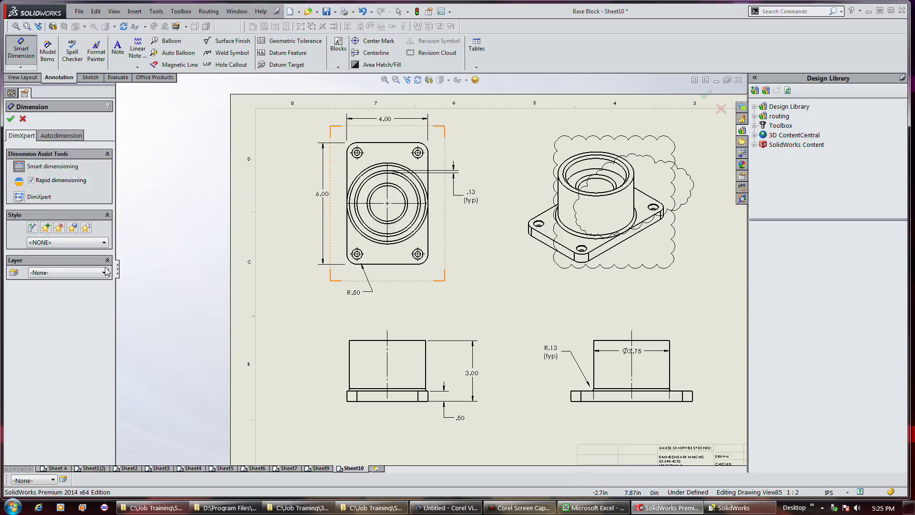
pyautogui.click(39, 196)
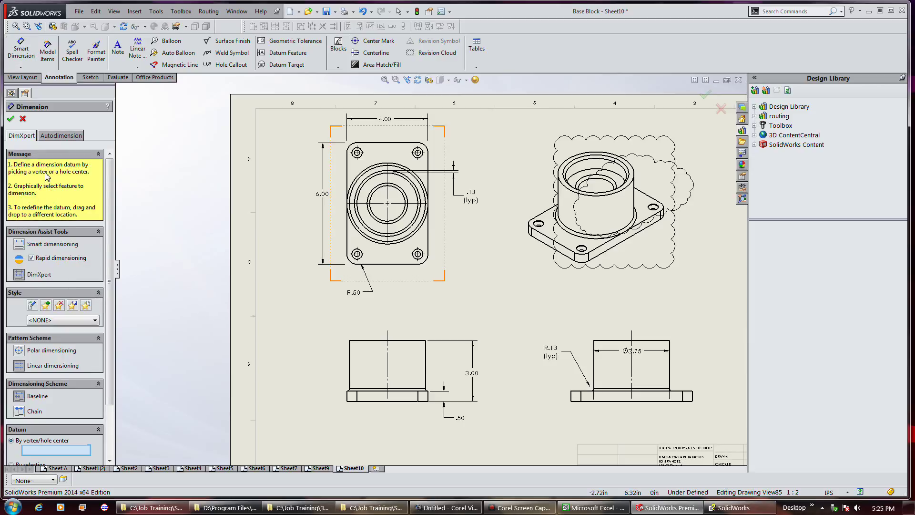
pyautogui.click(358, 254)
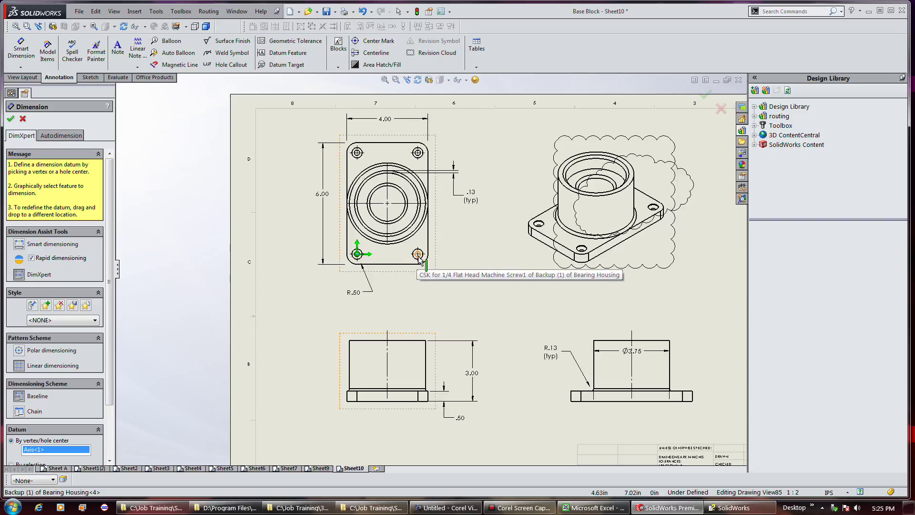
pyautogui.click(418, 254)
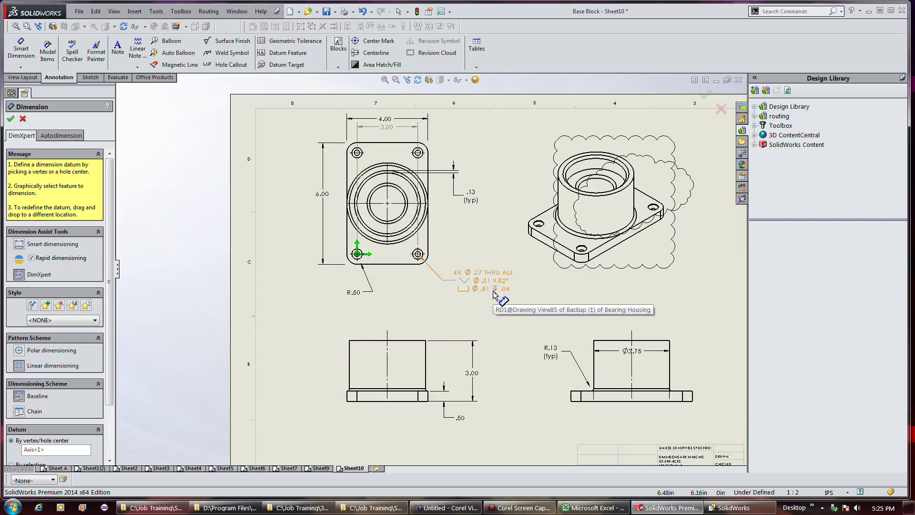
pyautogui.click(495, 292)
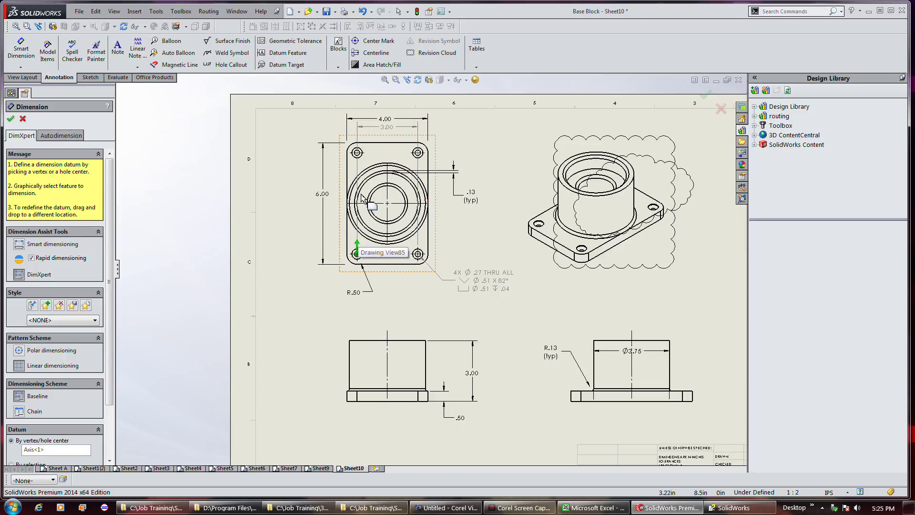
# Dimension the top view's upper-right hole from the same datum with DimXpert, allowing another callout for the hole pattern.
pyautogui.scroll(-4, 362, 202)
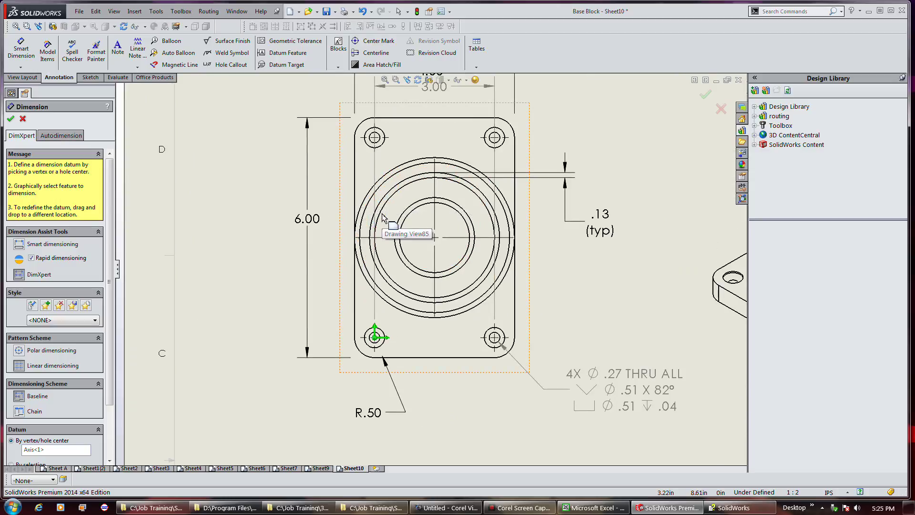
pyautogui.scroll(2, 420, 257)
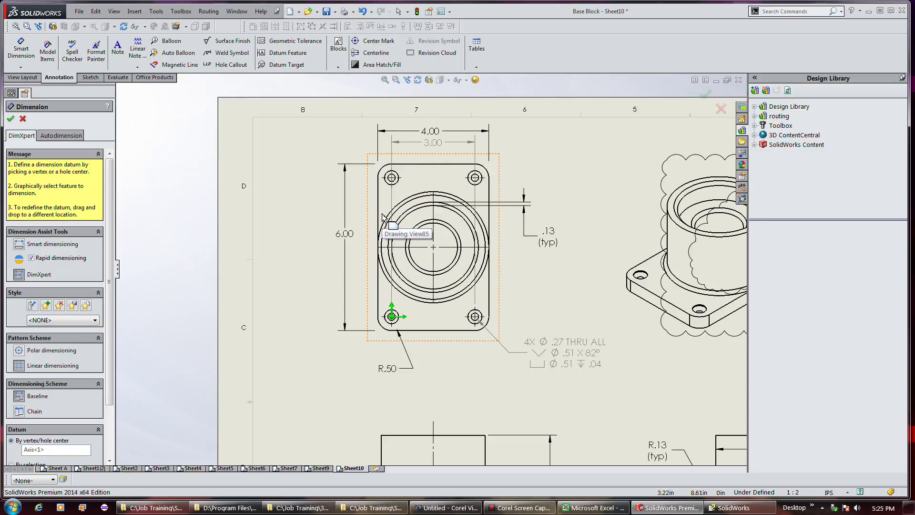
pyautogui.click(477, 180)
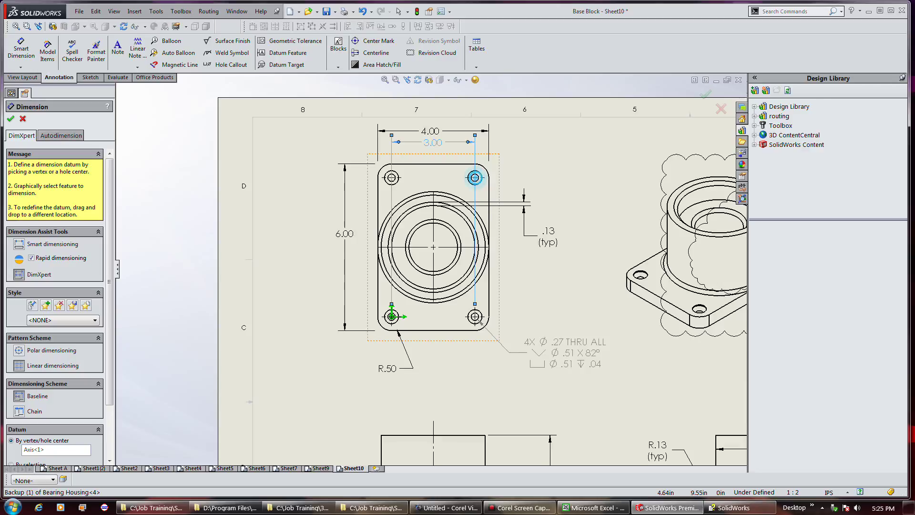
pyautogui.click(480, 180)
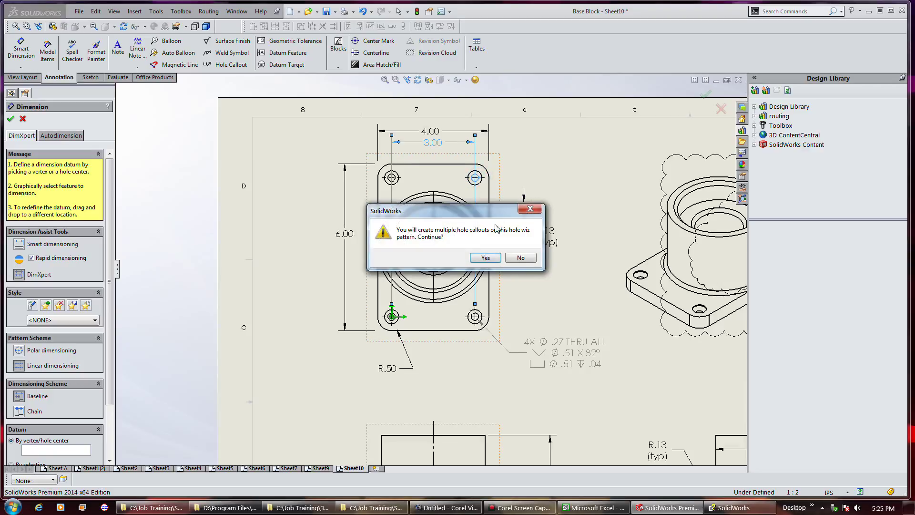
pyautogui.click(484, 258)
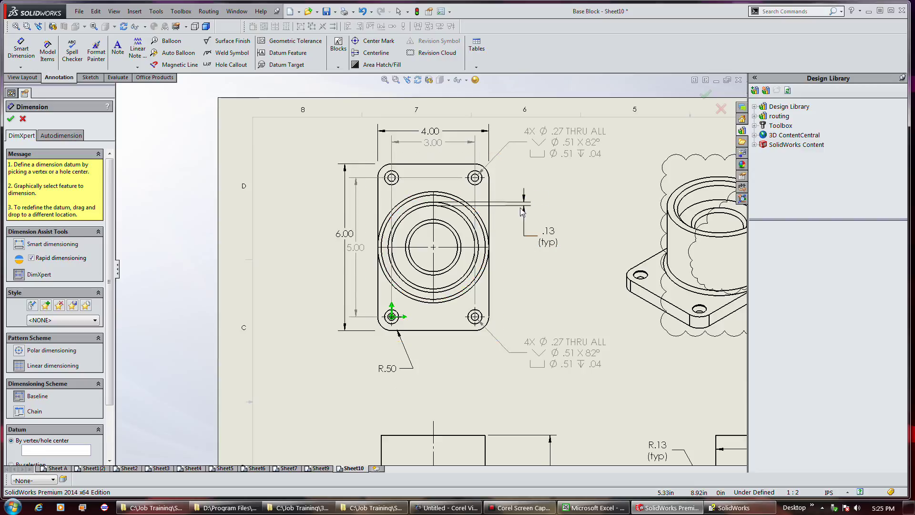
pyautogui.click(542, 157)
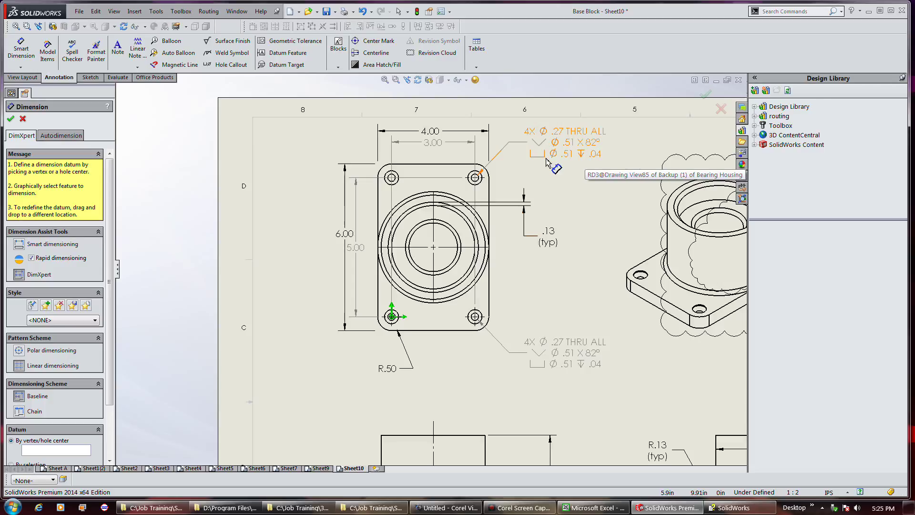
# Dimension the plate's top and bottom edges from the hole datum, and try to relocate the datum to the end of the bottom edge.
pyautogui.click(447, 164)
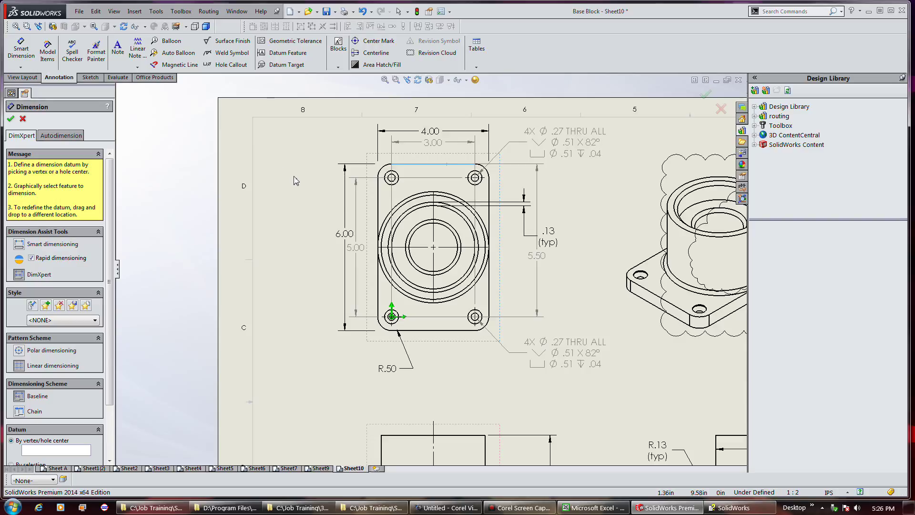
pyautogui.click(418, 330)
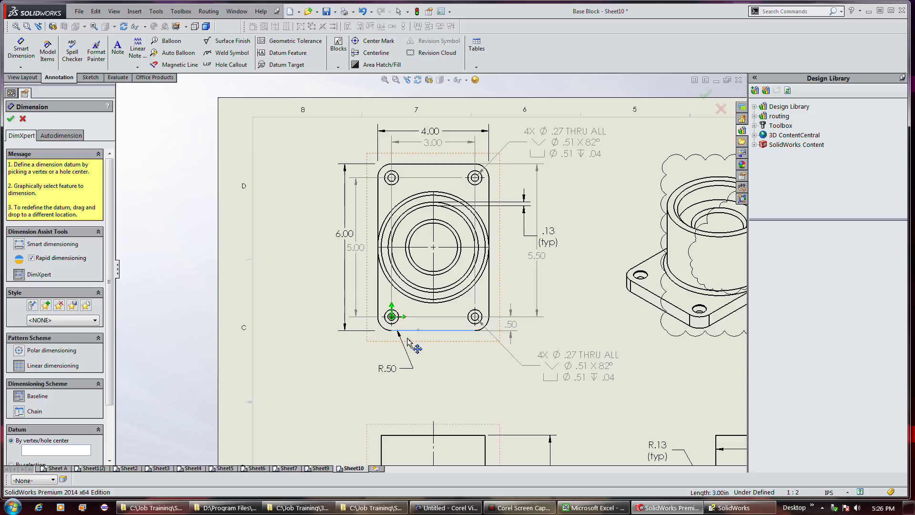
pyautogui.moveTo(390, 316); pyautogui.dragTo(392, 330)
pyautogui.moveTo(388, 330); pyautogui.dragTo(391, 330)
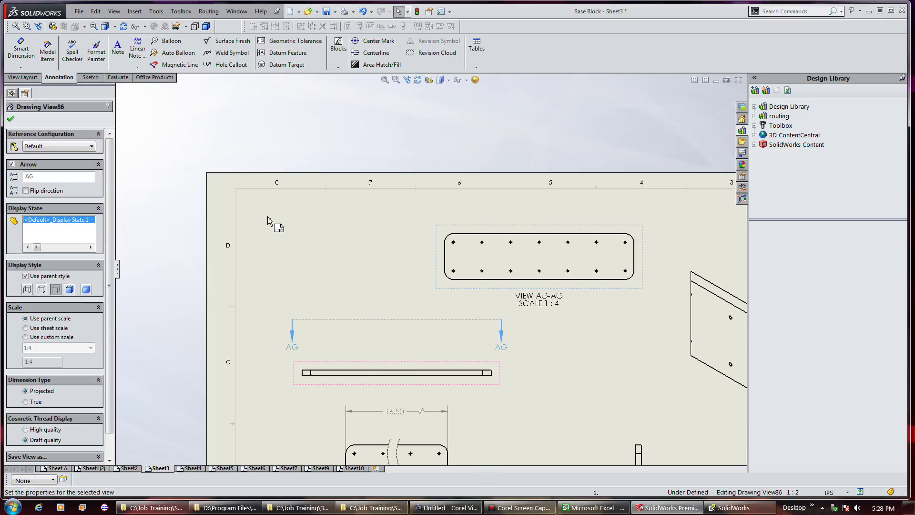
# Chain-dimension the hole pattern in View AG-AG on Sheet3 with DimXpert from its upper-left hole, and move the view label below the dimensions.
pyautogui.click(21, 48)
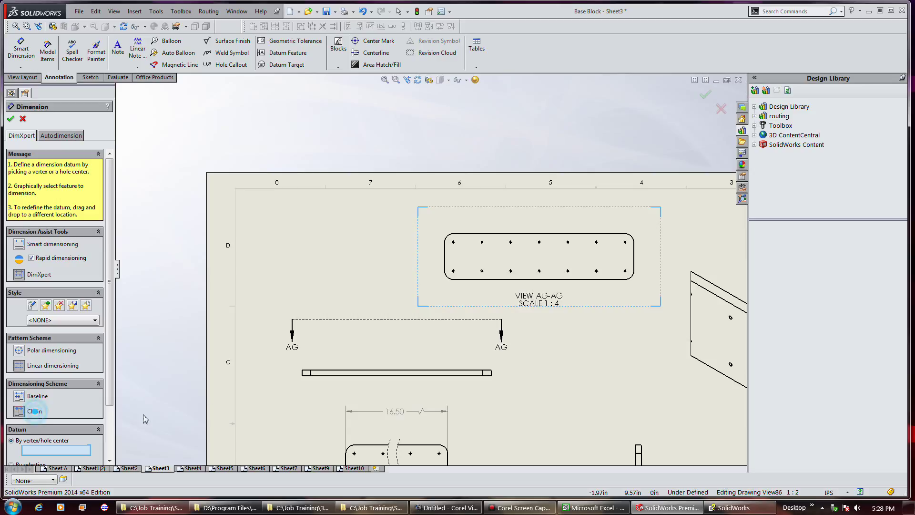
pyautogui.click(453, 244)
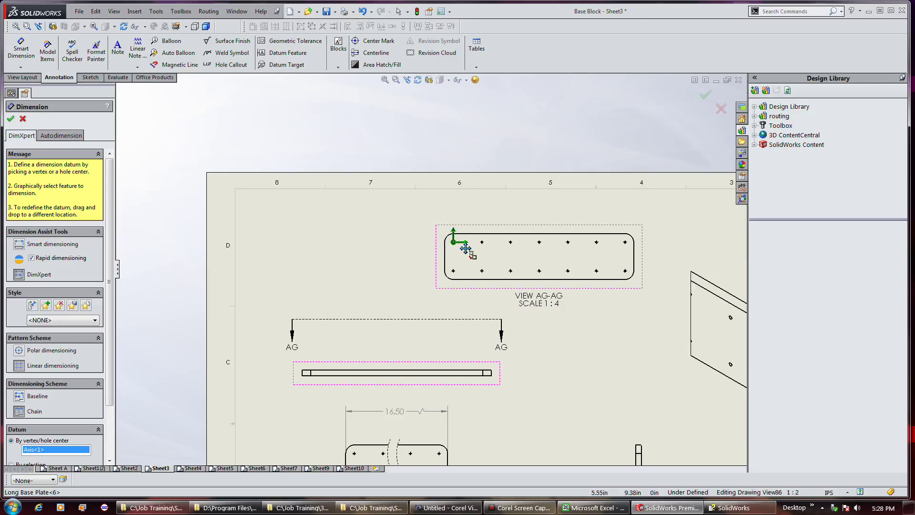
pyautogui.click(482, 243)
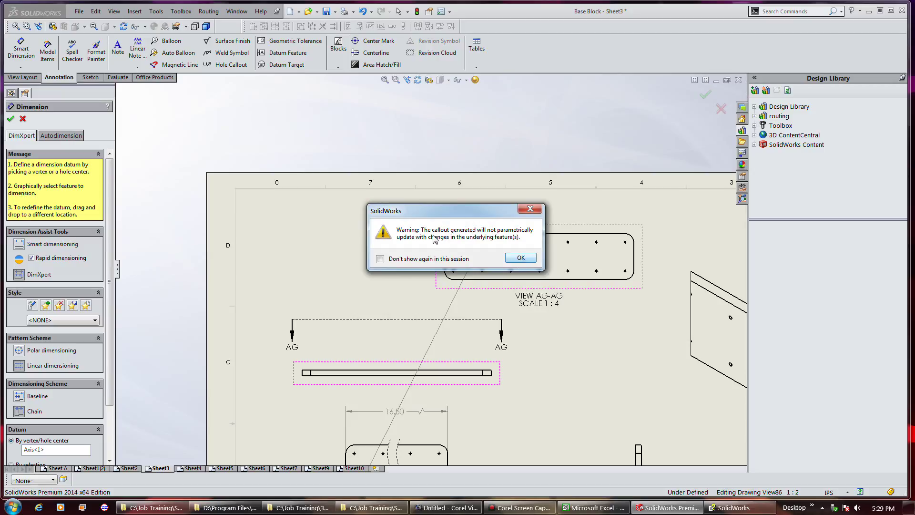
pyautogui.click(521, 258)
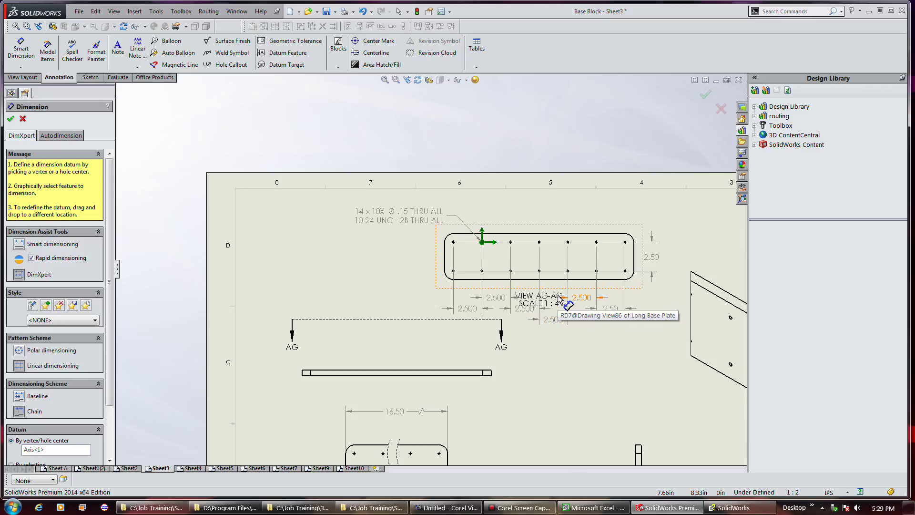
pyautogui.click(11, 119)
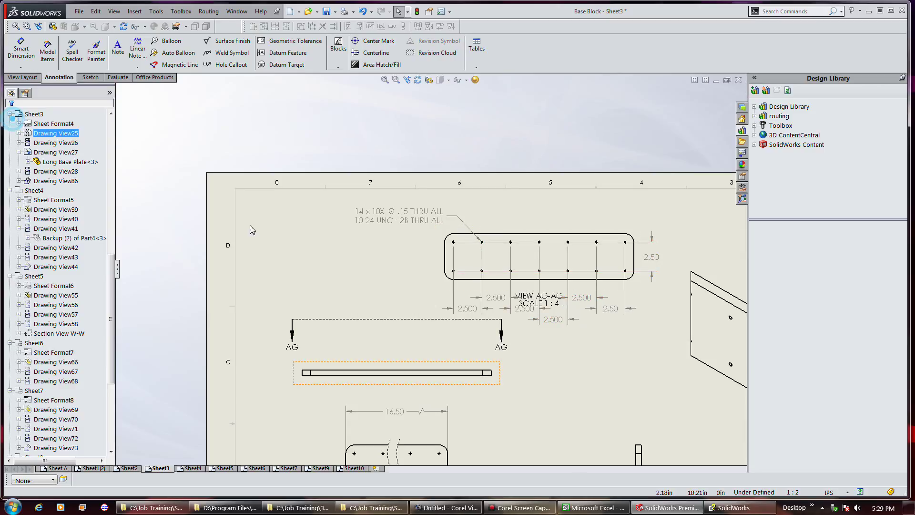
pyautogui.click(530, 299)
pyautogui.moveTo(530, 304); pyautogui.dragTo(529, 342)
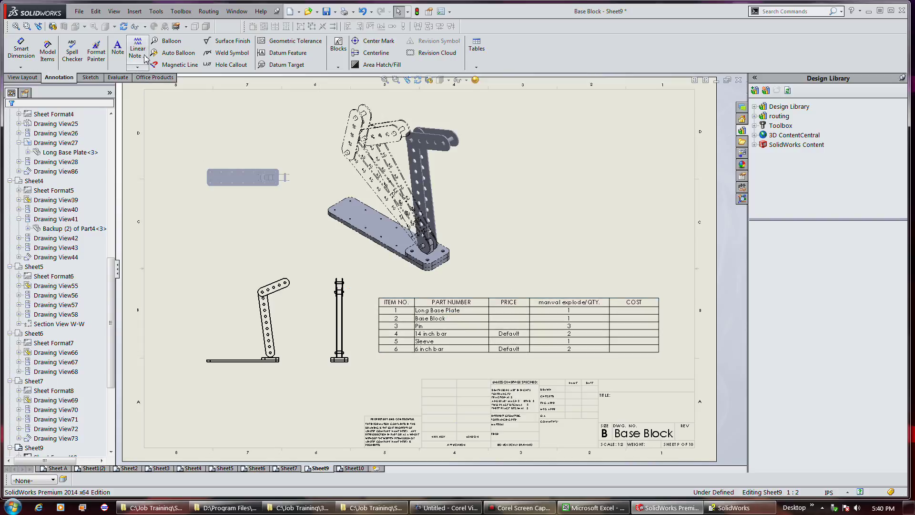
# Add automatic item-number balloons to the side view of the arm assembly on Sheet9 with the default circular layout.
pyautogui.click(168, 54)
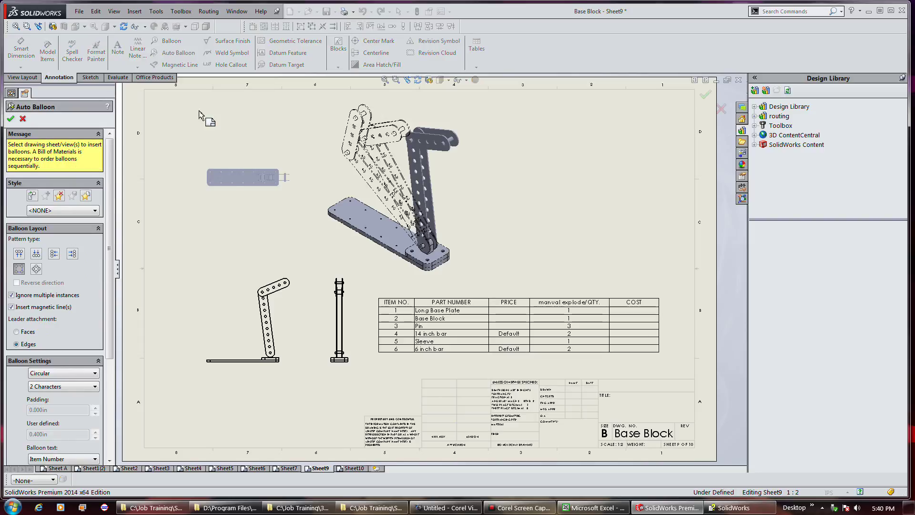
pyautogui.click(268, 275)
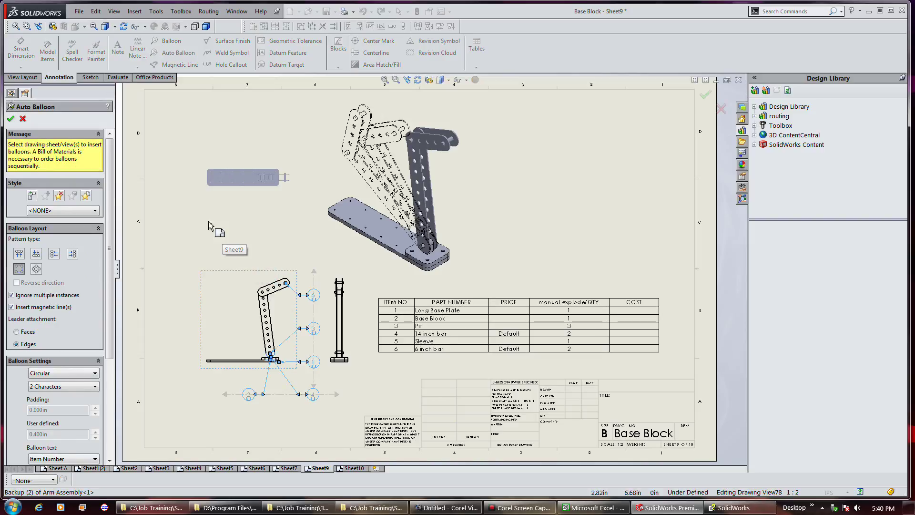
pyautogui.click(11, 120)
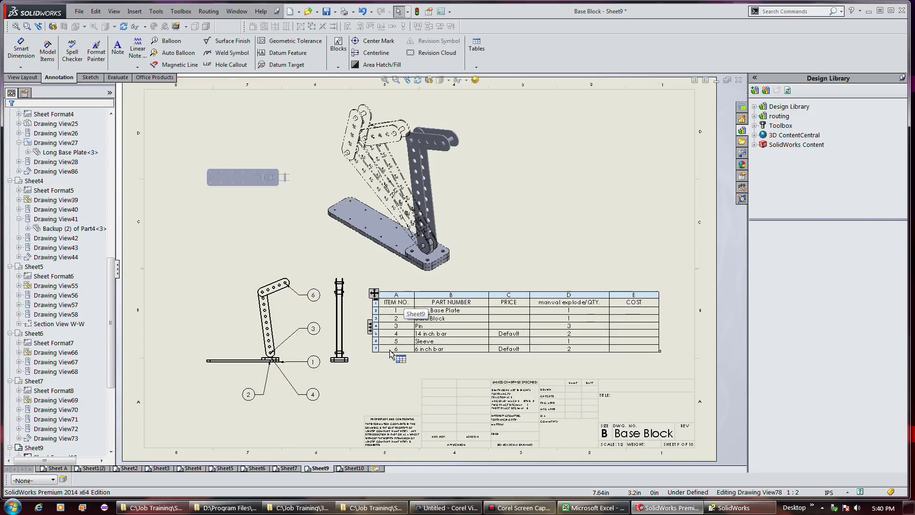
# Attach a circular balloon with custom text 1 to the upright 14 inch bar in the isometric view.
pyautogui.click(169, 41)
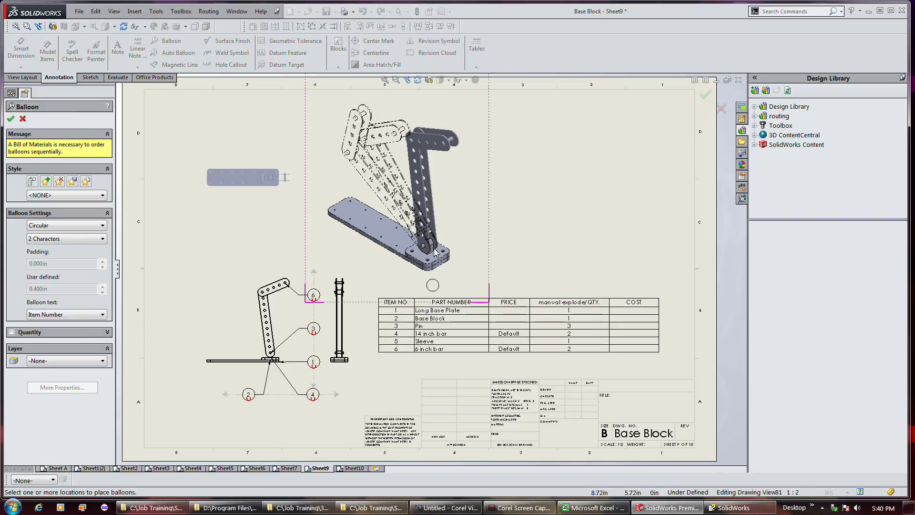
pyautogui.click(432, 192)
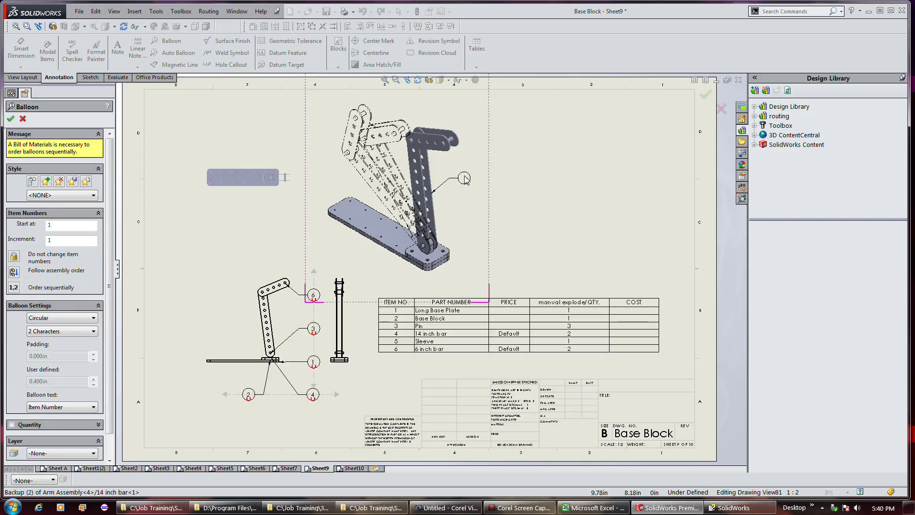
pyautogui.click(73, 407)
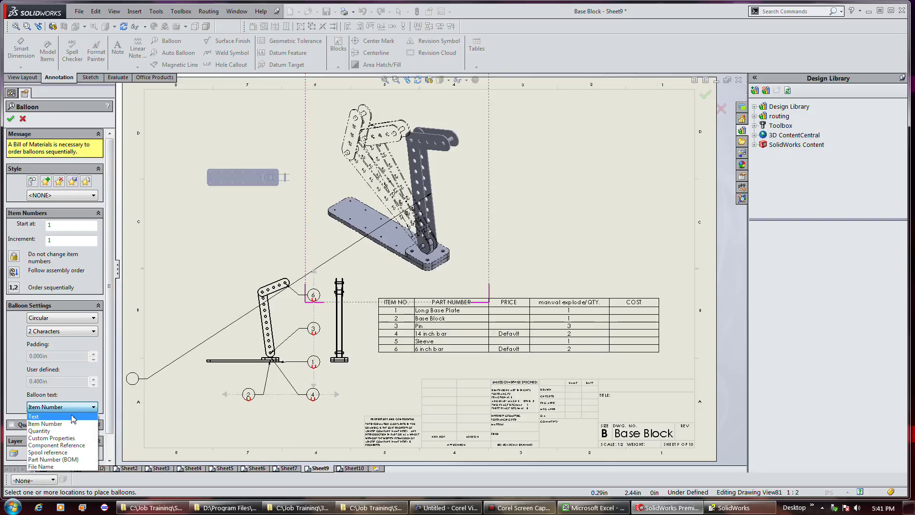
pyautogui.click(72, 417)
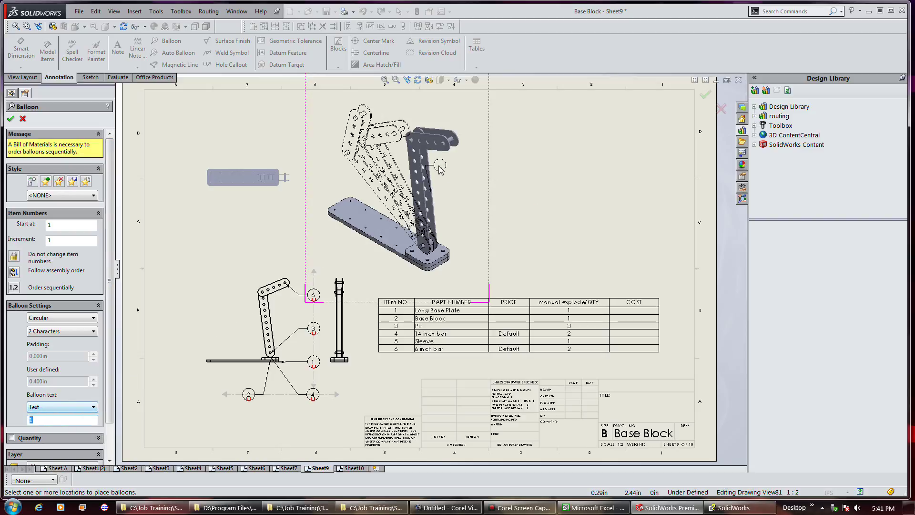
pyautogui.click(466, 179)
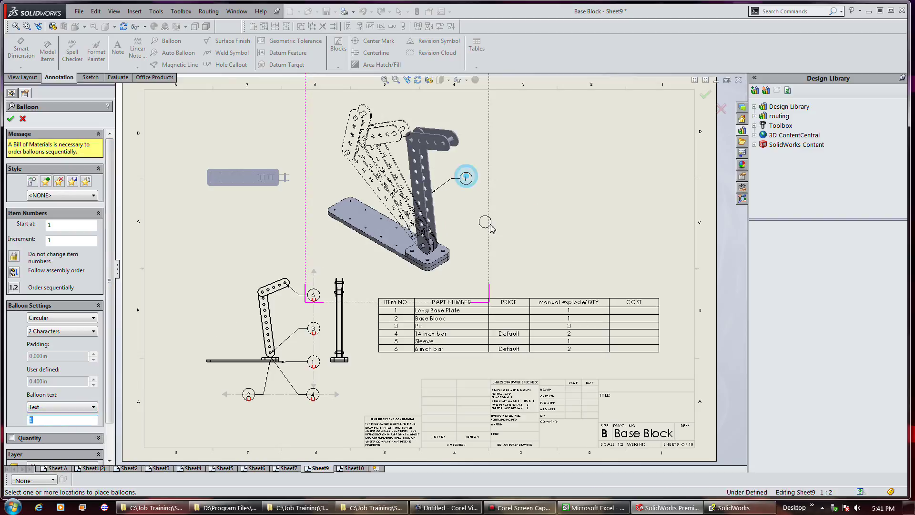
# Attach a second balloon with custom text 2 to the lower part of the upright bar in the isometric view.
pyautogui.doubleClick(70, 419)
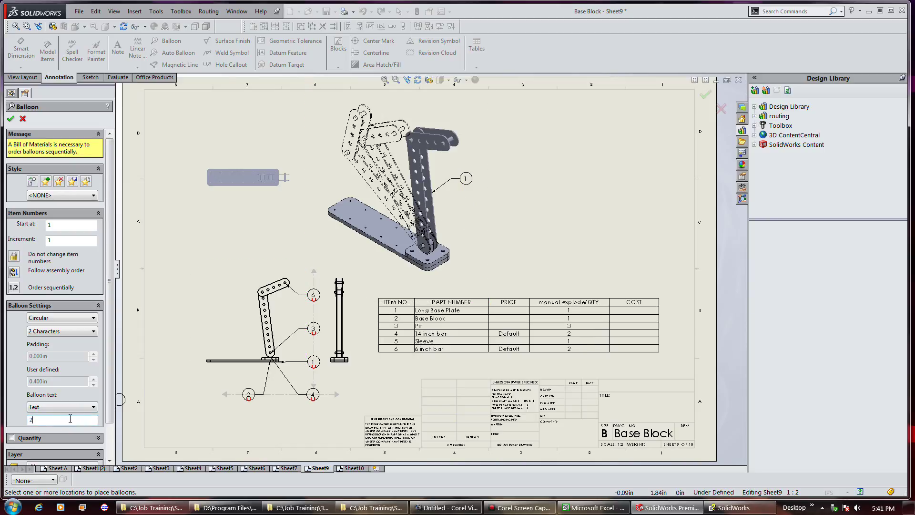
pyautogui.write('2')
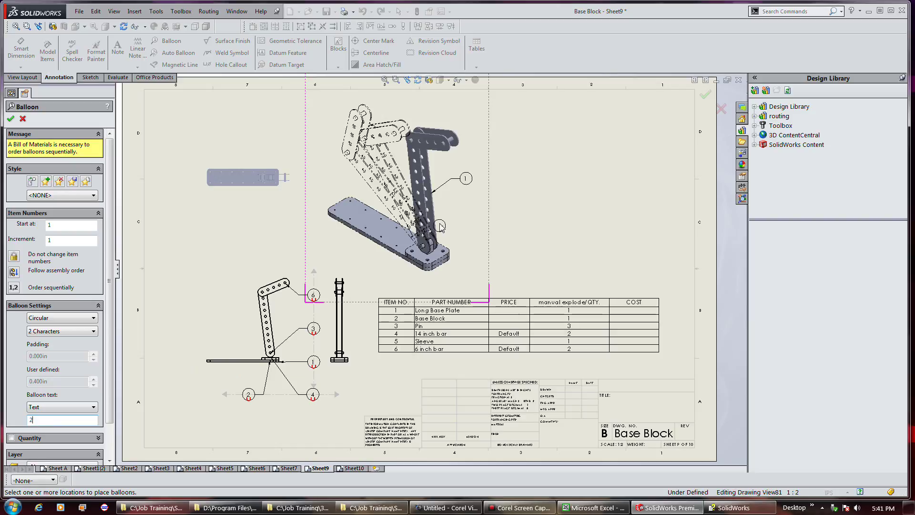
pyautogui.click(474, 204)
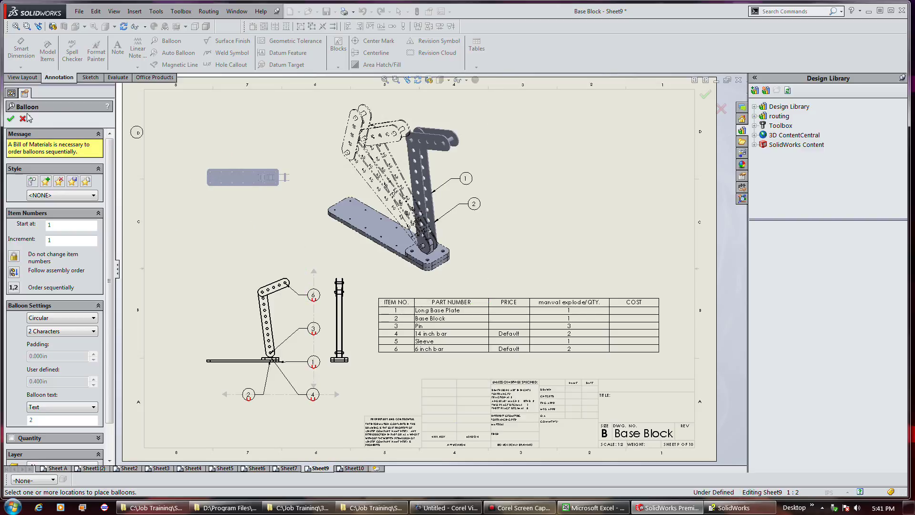
pyautogui.click(11, 118)
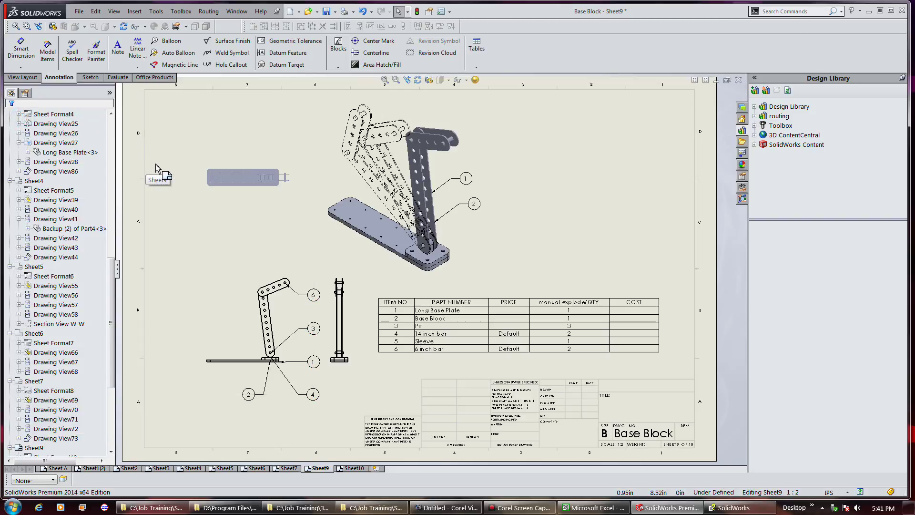
# Give the shaded top view of the arm assembly on Sheet9 its own custom scale of 1:4.
pyautogui.click(262, 195)
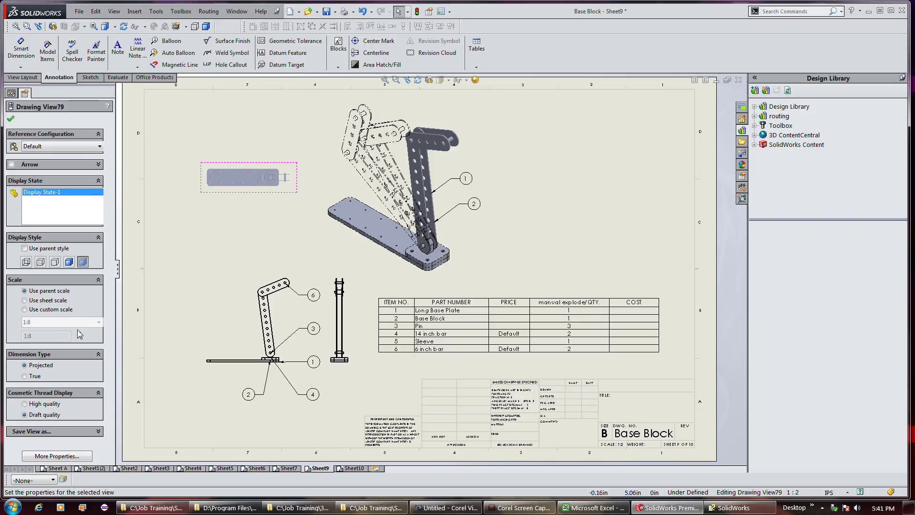
pyautogui.click(50, 309)
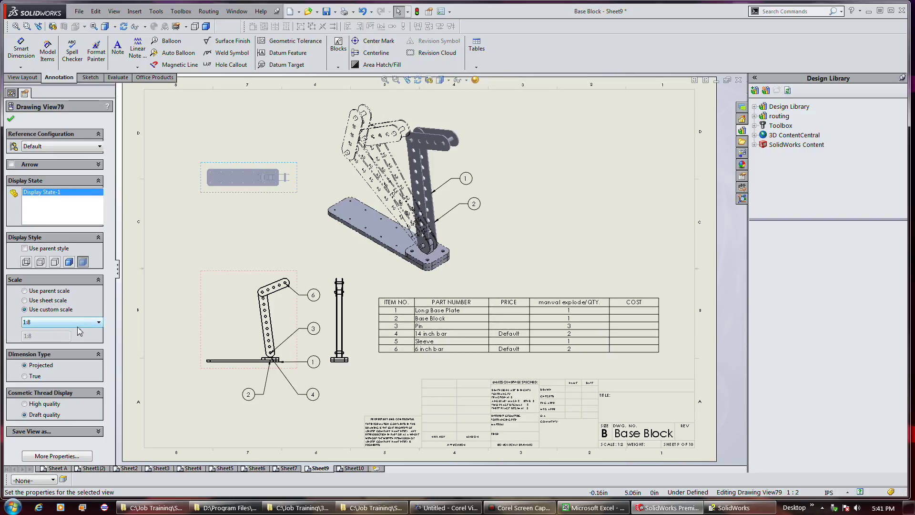
pyautogui.click(79, 323)
pyautogui.click(73, 353)
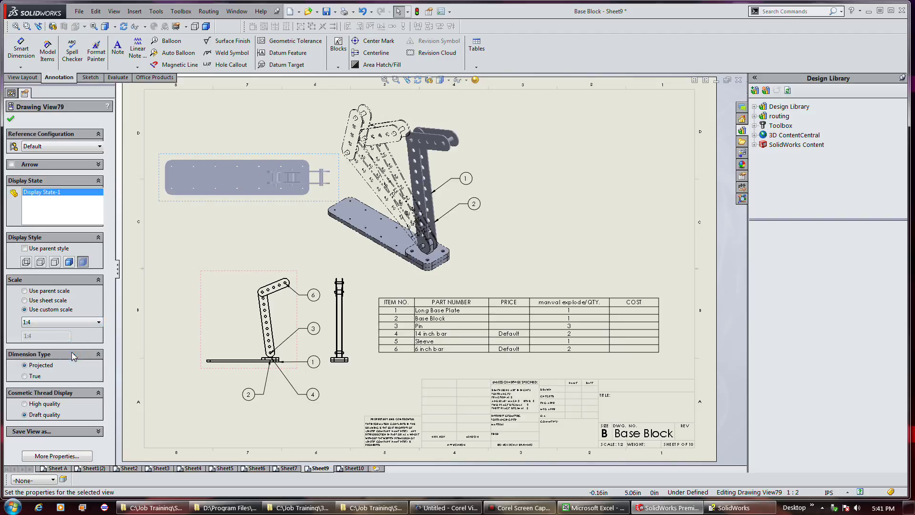
pyautogui.click(10, 120)
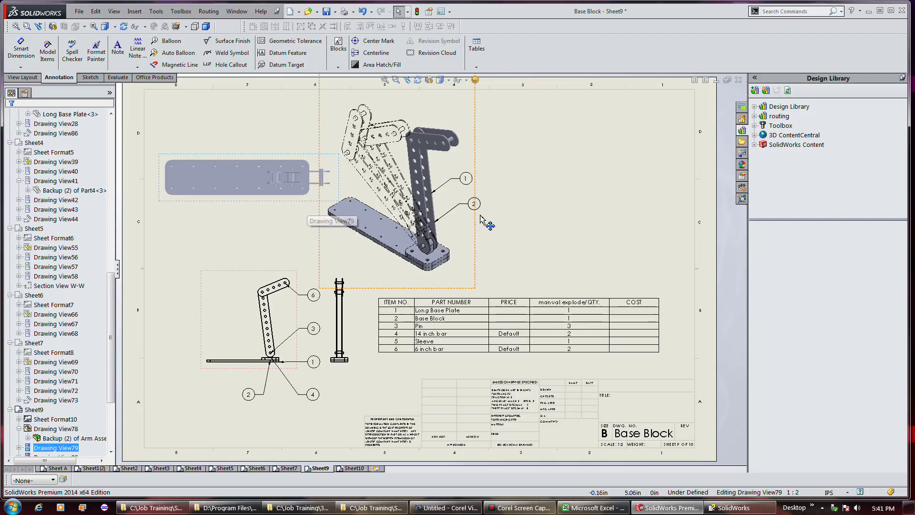
pyautogui.click(548, 219)
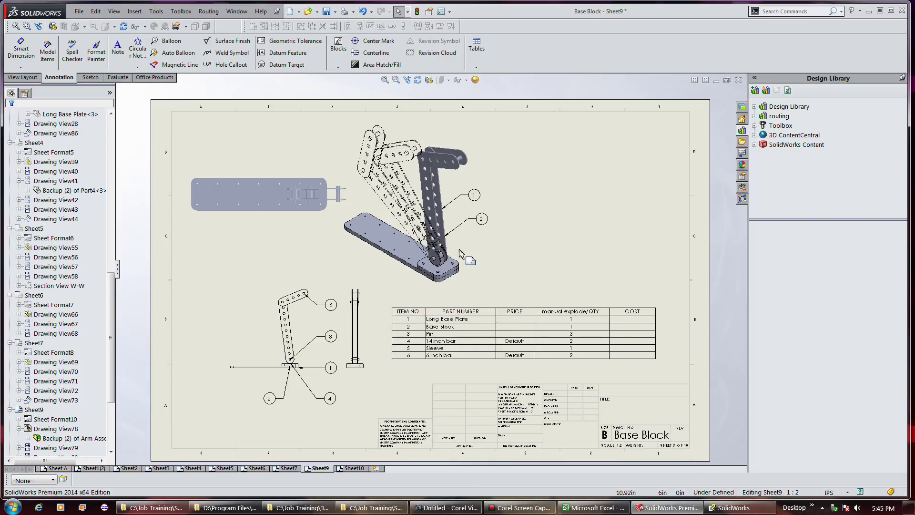
# Add a leader note to the baseplate in the top view reading "This is the big baseplate with multiple holes".
pyautogui.click(117, 48)
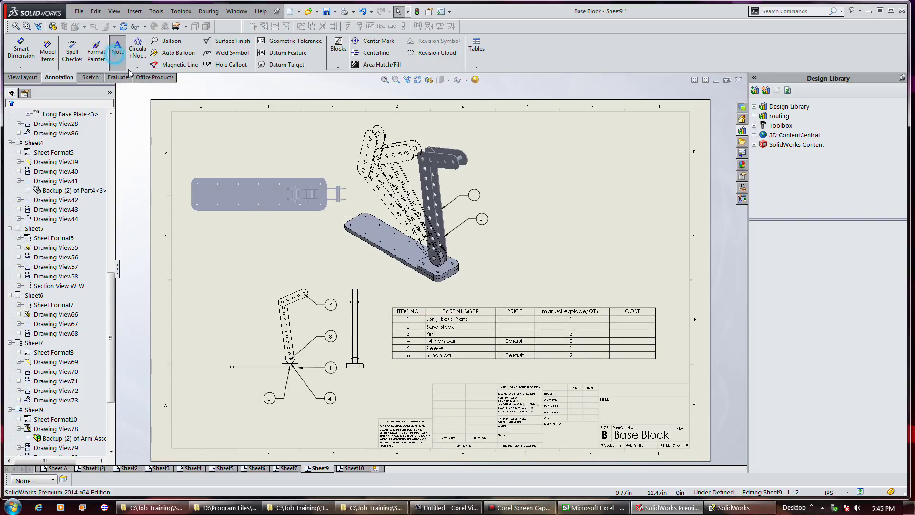
pyautogui.click(228, 176)
pyautogui.click(265, 147)
pyautogui.write('1his is the big baseplate')
pyautogui.press('Return')
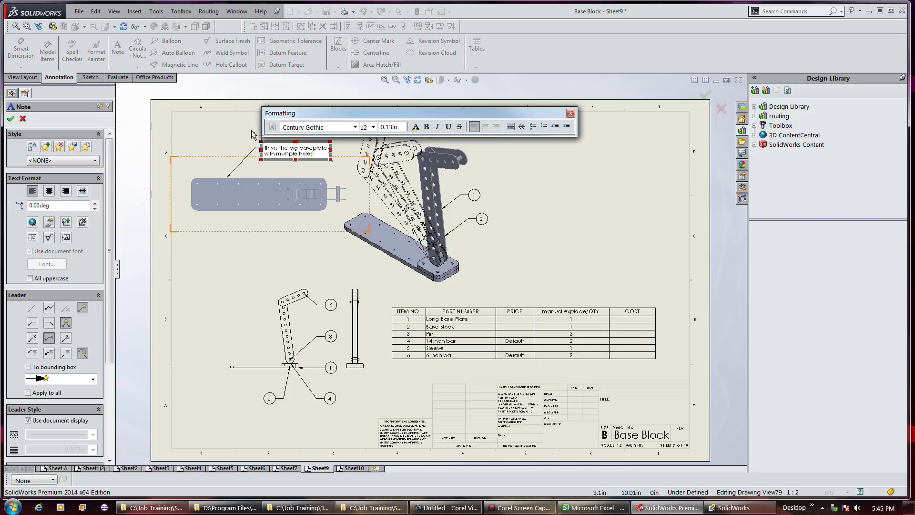
pyautogui.click(335, 177)
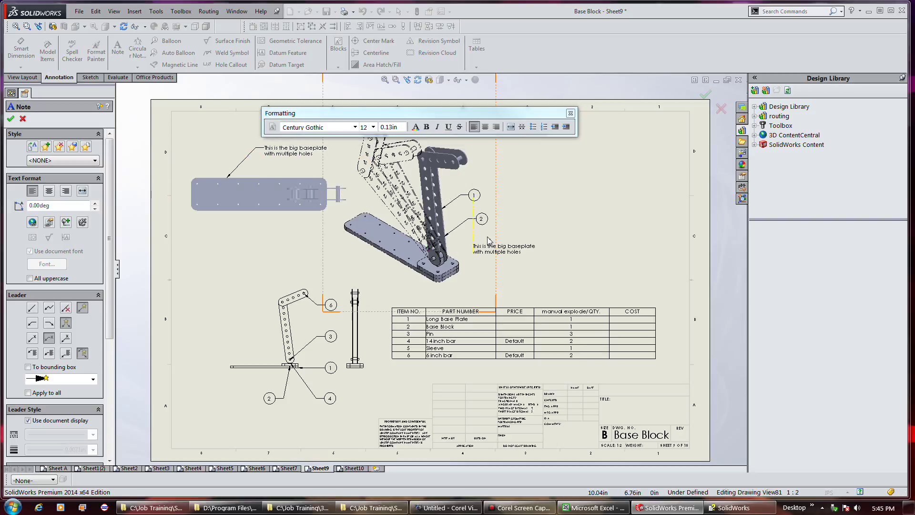
# Place two more copies of the baseplate note: one with a leader to the base block's corner in the isometric view, one leaderless over the parts table.
pyautogui.click(458, 265)
pyautogui.click(509, 232)
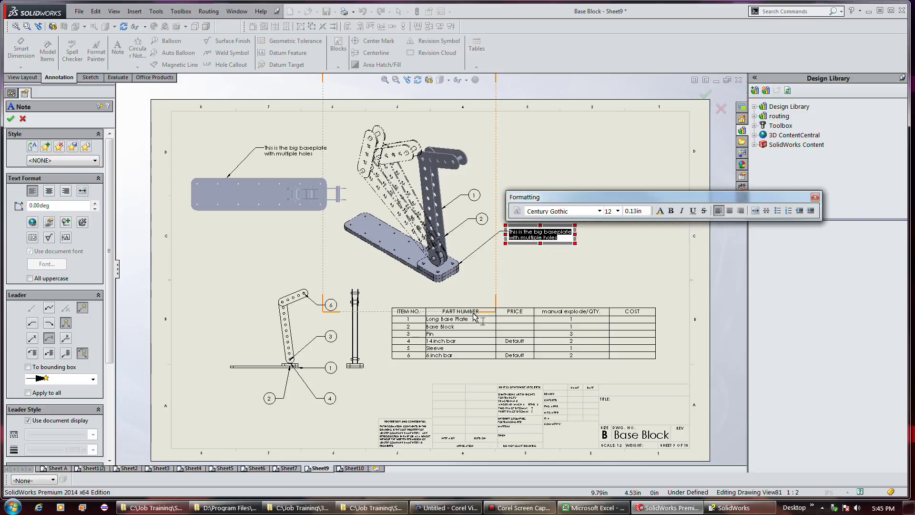
pyautogui.click(524, 308)
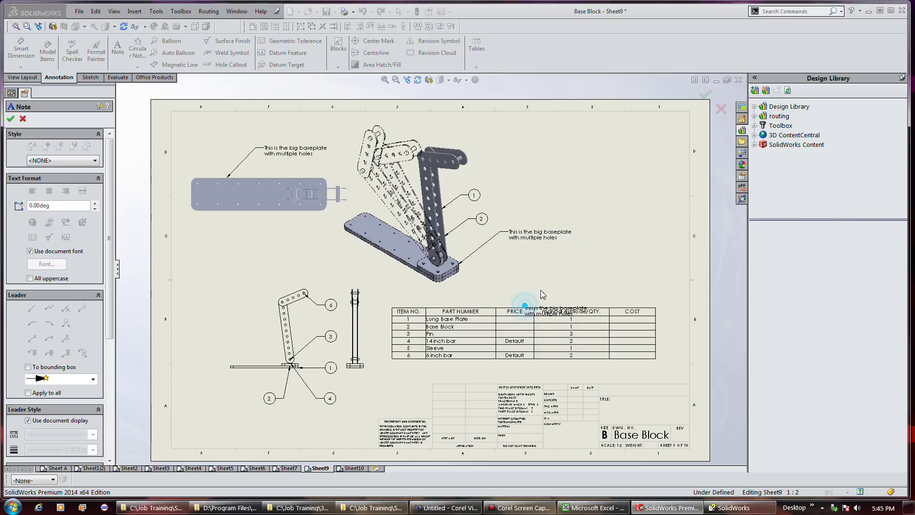
pyautogui.click(526, 309)
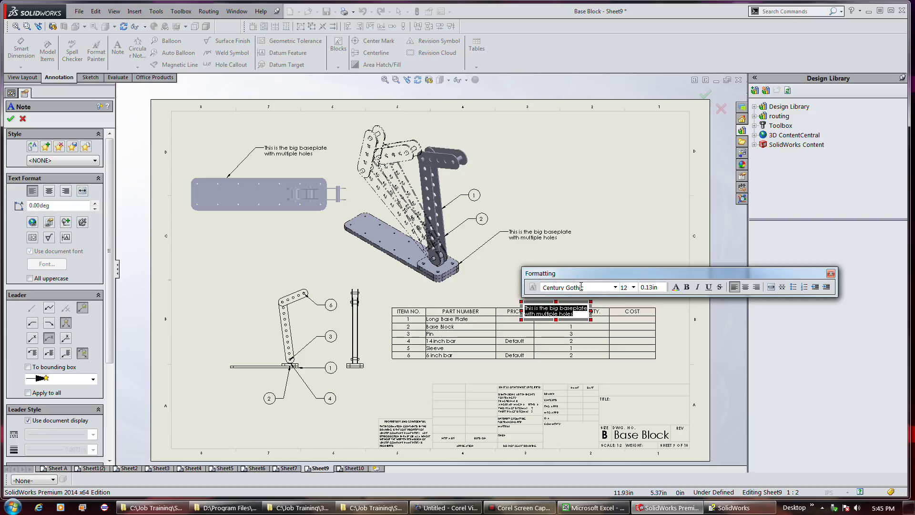
pyautogui.click(593, 248)
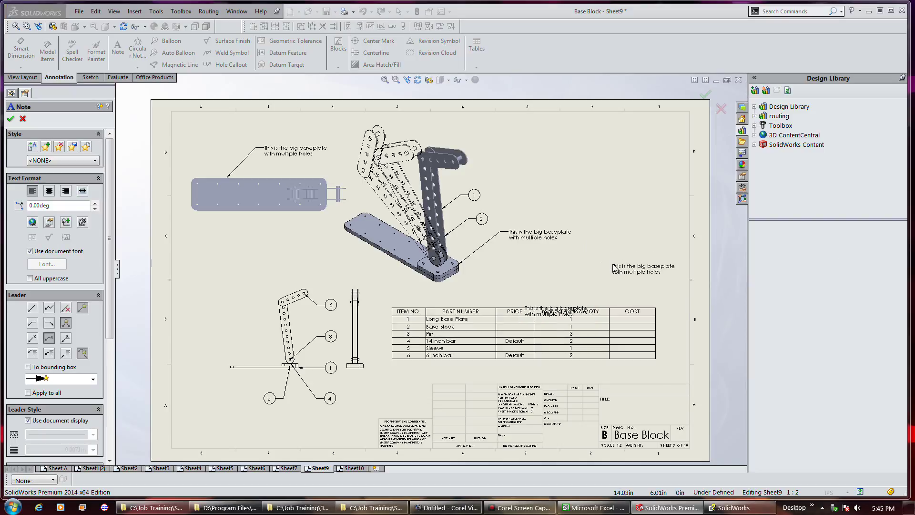
# Place a leaderless note in the empty area beside the isometric view and replace its text with "Fuck this shit!".
pyautogui.click(538, 155)
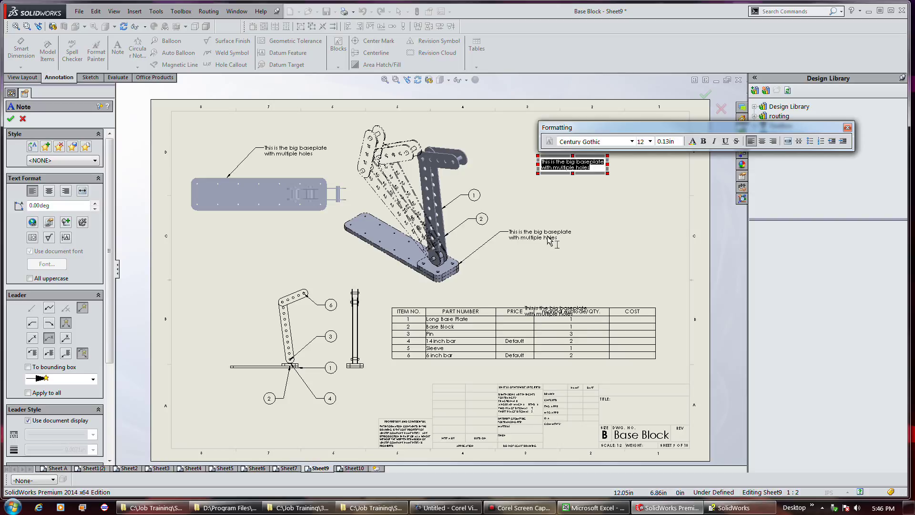
pyautogui.write('Fuck this shit!')
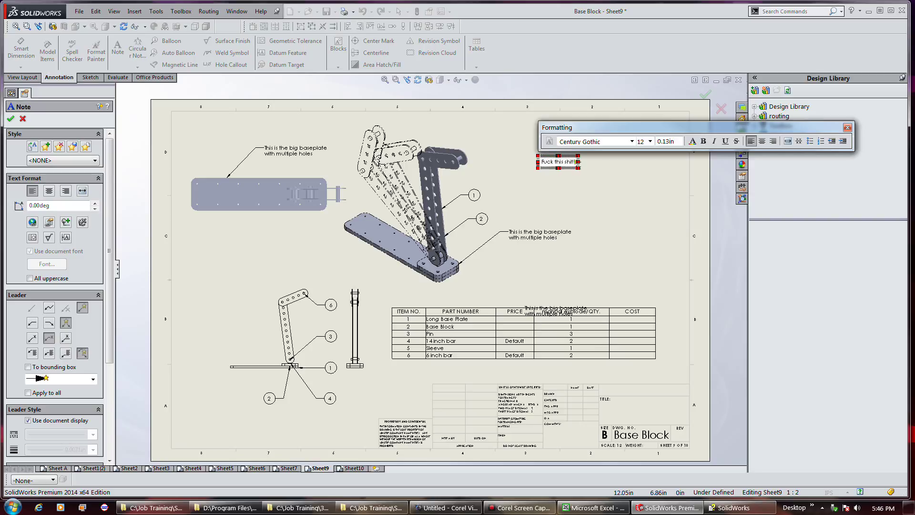
pyautogui.click(589, 195)
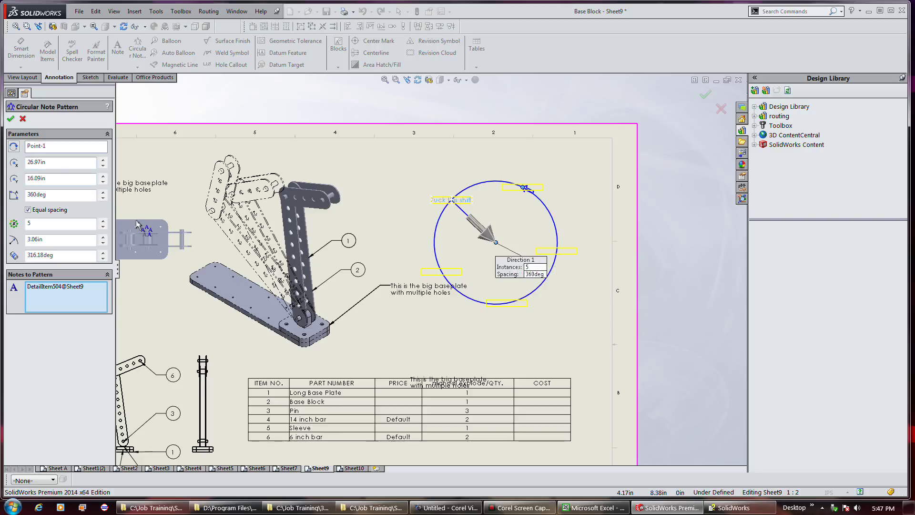
# Move the circular note pattern's center to about X 27.61 in, Y 17.19 in, set 6 instances, and create the pattern.
pyautogui.click(491, 243)
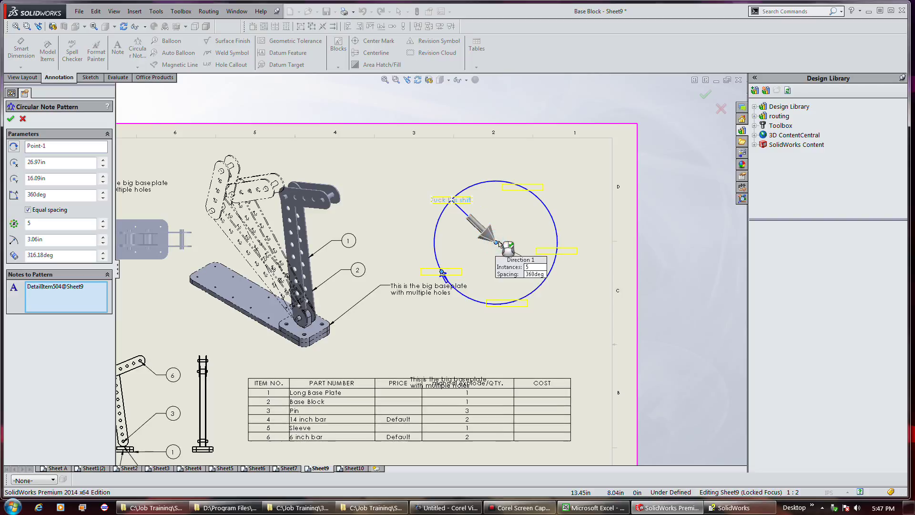
pyautogui.moveTo(499, 244); pyautogui.dragTo(509, 220)
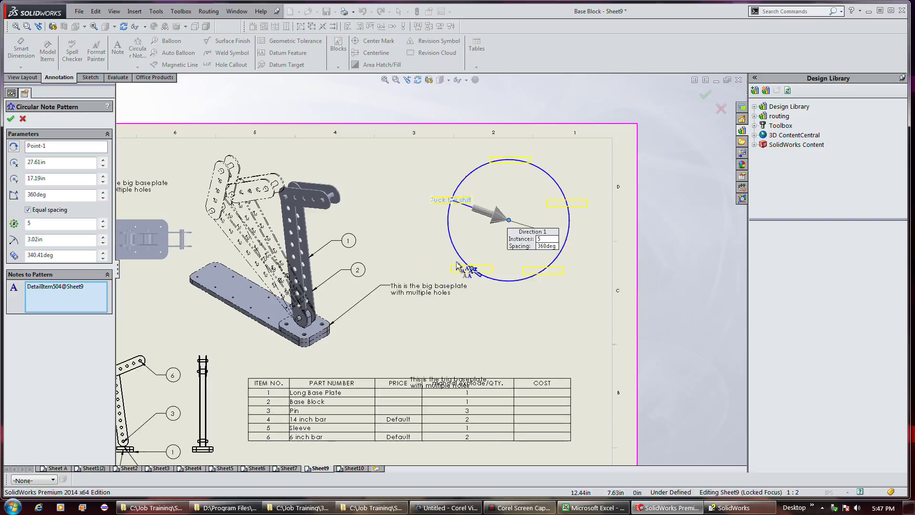
pyautogui.click(102, 221)
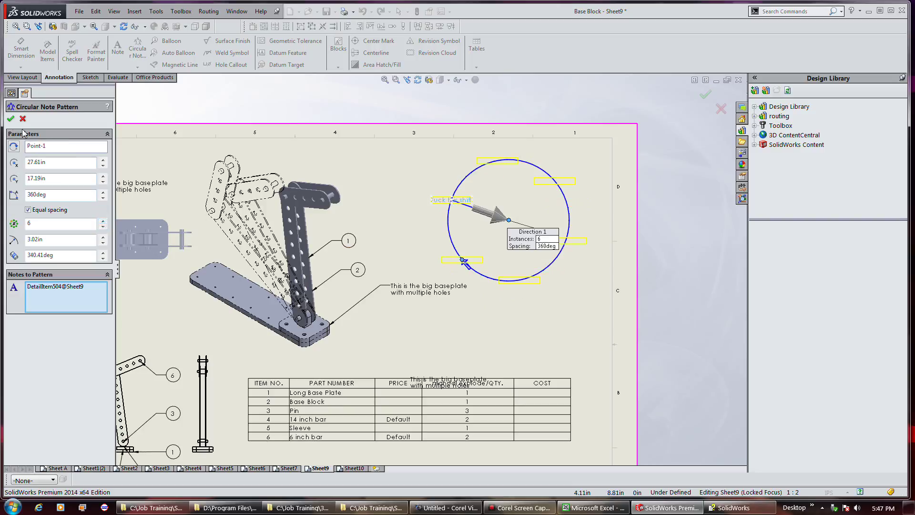
pyautogui.click(11, 119)
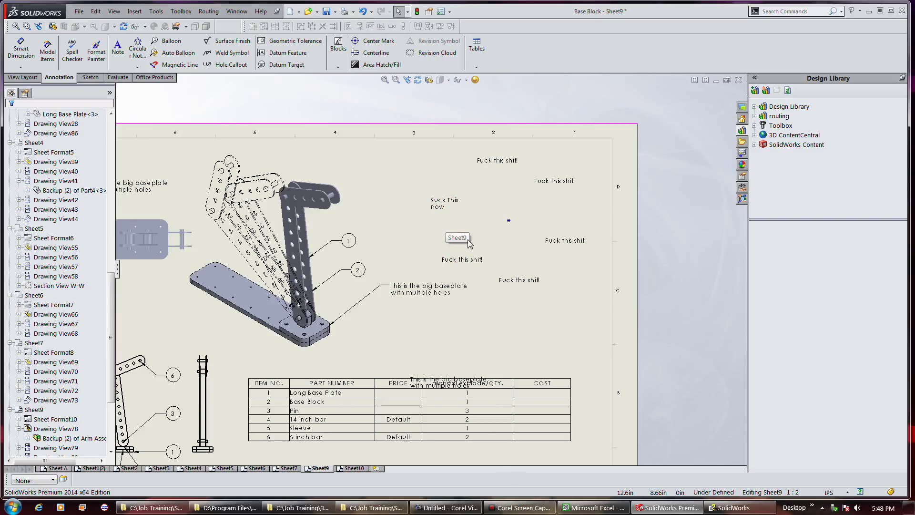
pyautogui.click(510, 508)
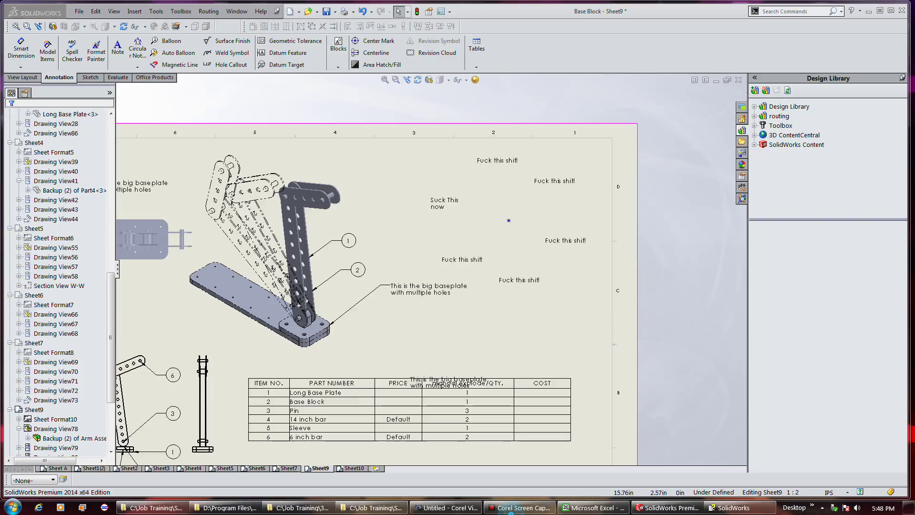
pyautogui.click(137, 70)
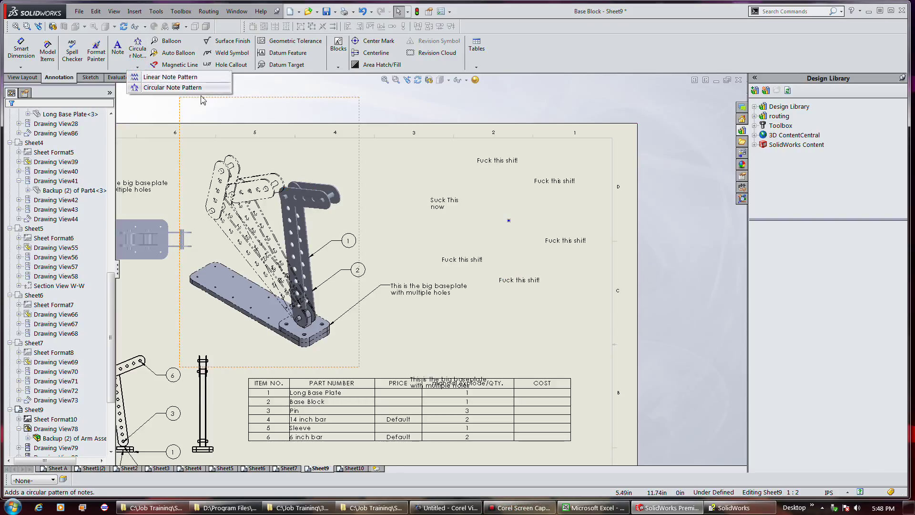
pyautogui.click(397, 169)
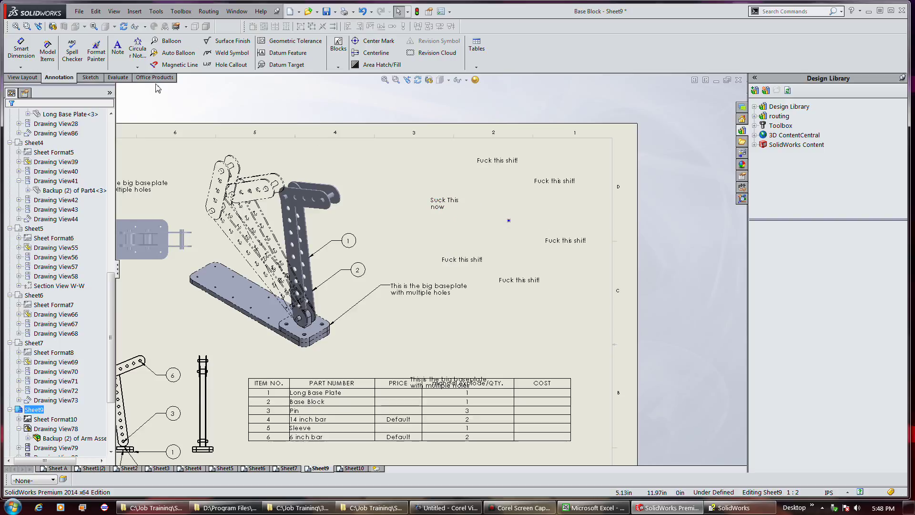
pyautogui.click(92, 79)
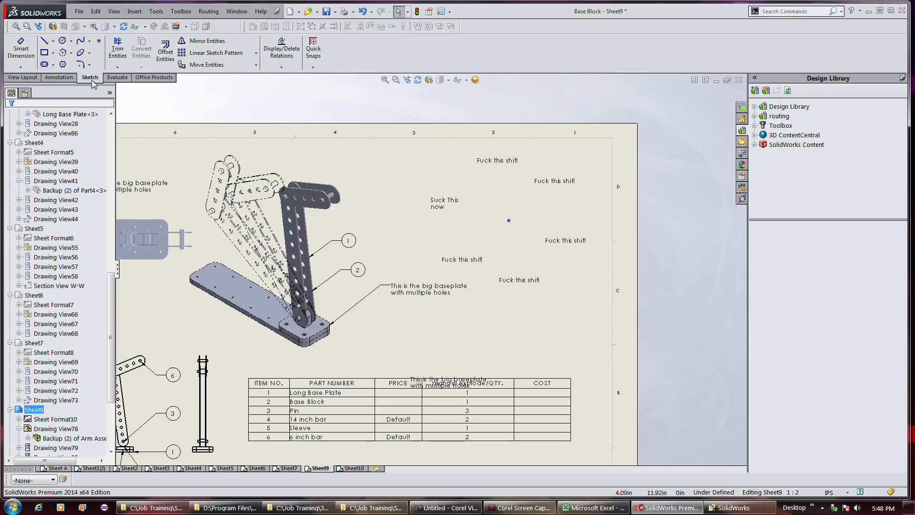
pyautogui.click(59, 78)
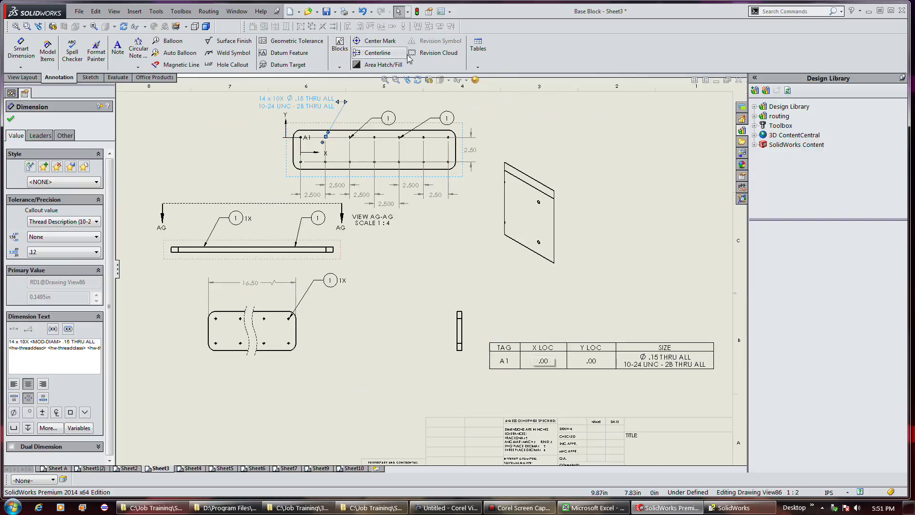
pyautogui.click(477, 68)
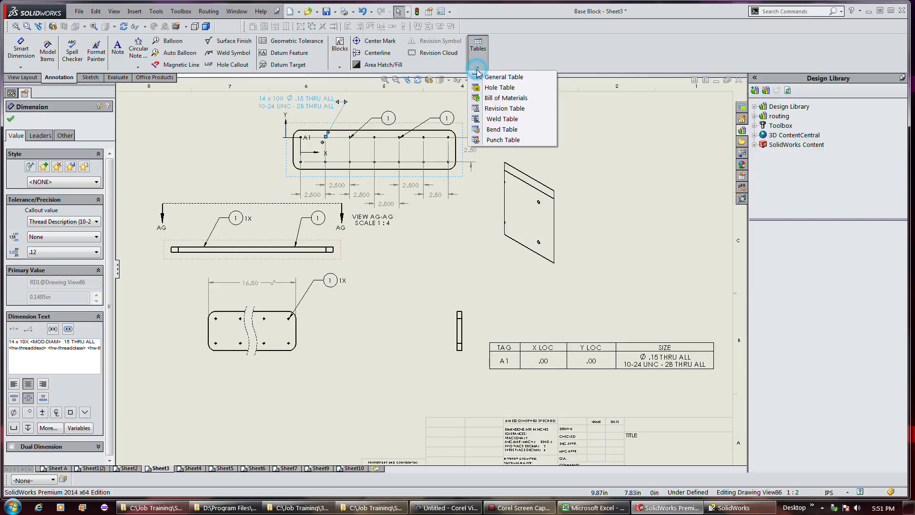
pyautogui.click(500, 88)
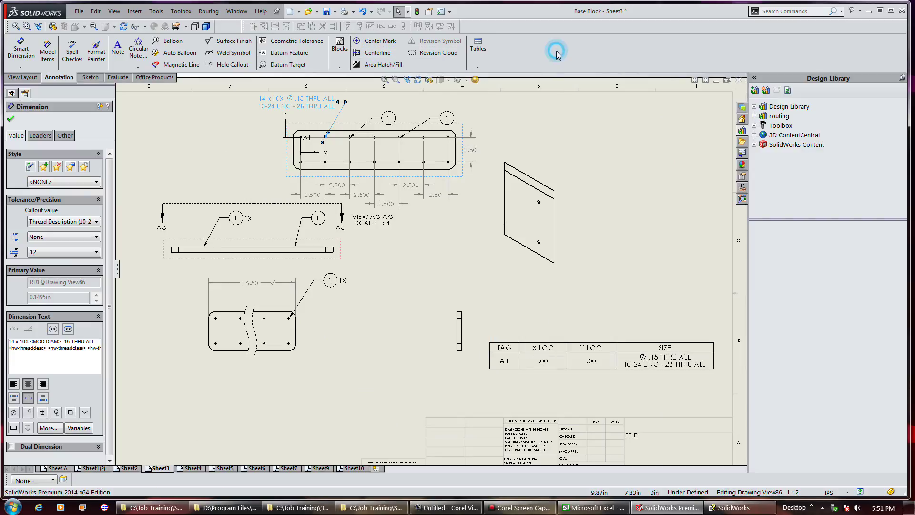
pyautogui.click(301, 137)
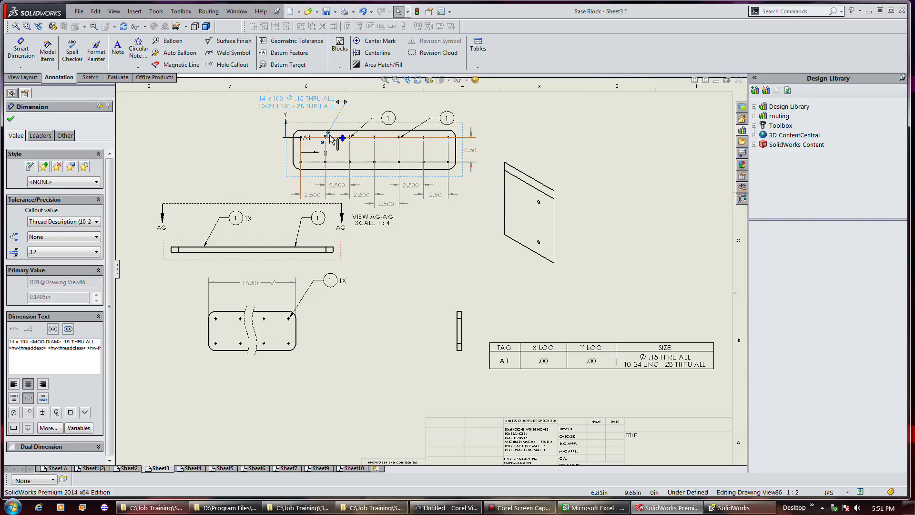
pyautogui.click(562, 352)
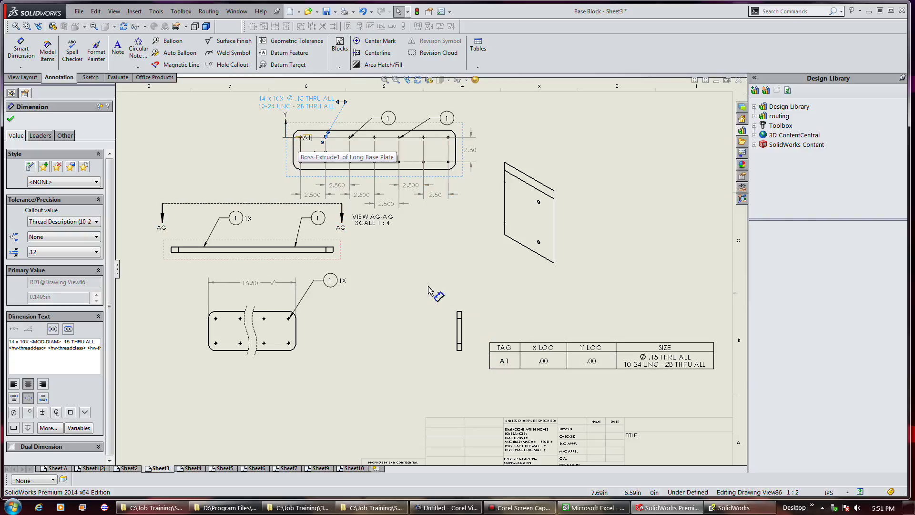
# Review the views and annotations on Sheet10, Sheet9, Sheet7, Sheet6, Sheet5 and Sheet4 in turn.
pyautogui.click(352, 469)
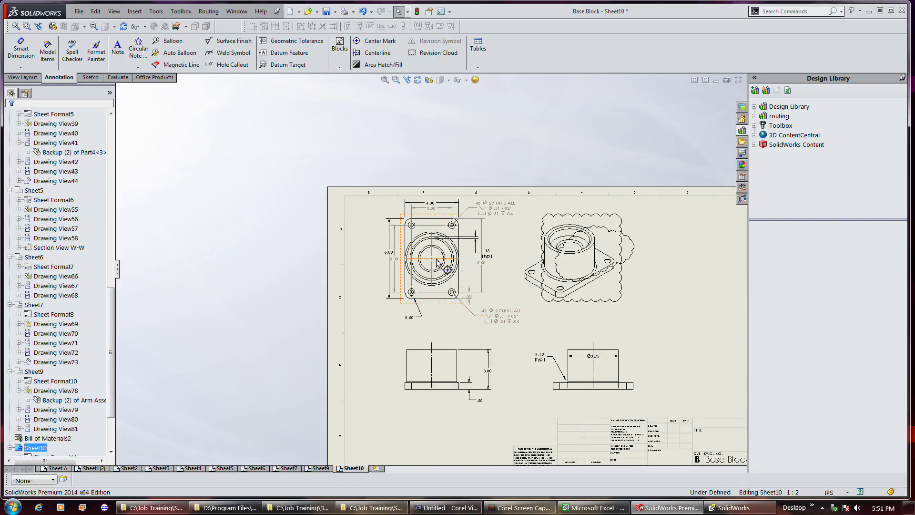
pyautogui.click(320, 468)
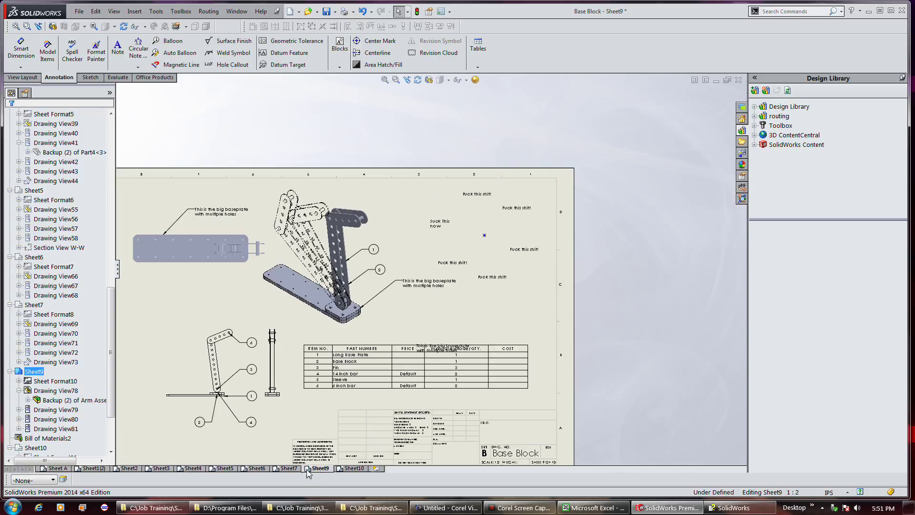
pyautogui.moveTo(283, 472)
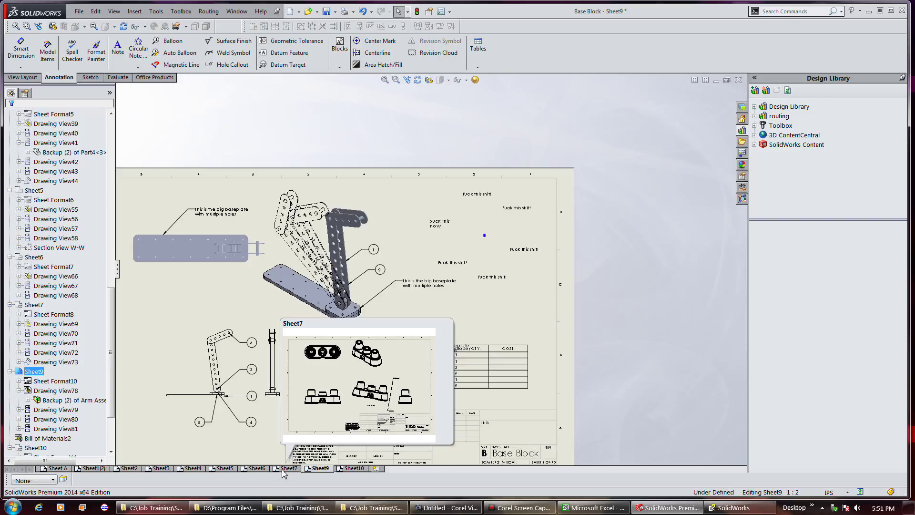
pyautogui.click(284, 470)
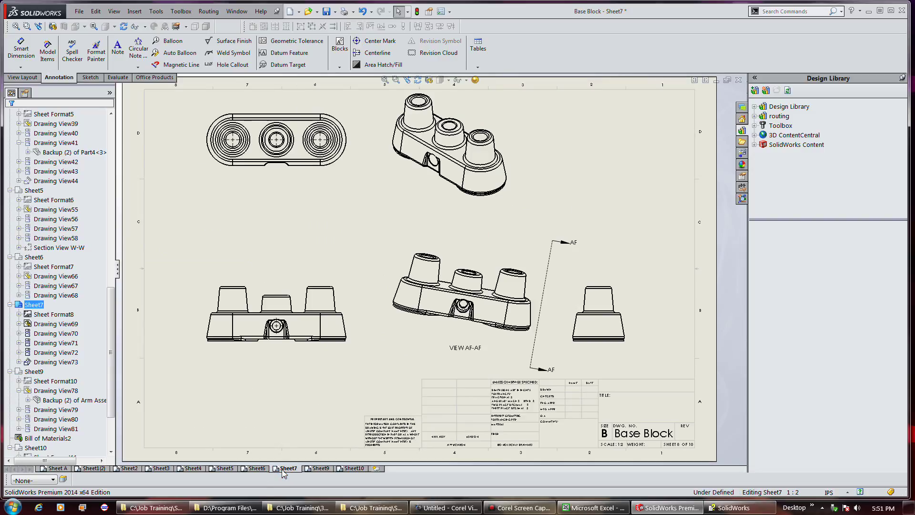
pyautogui.click(252, 469)
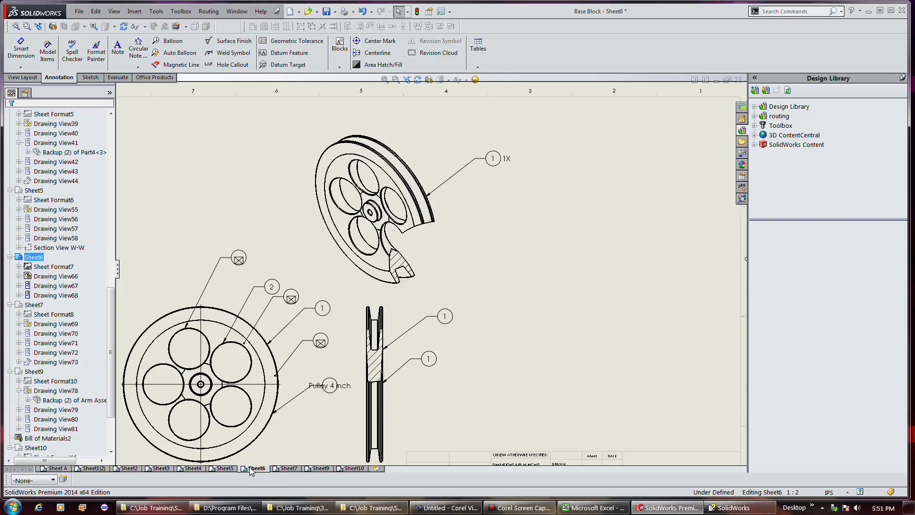
pyautogui.click(224, 470)
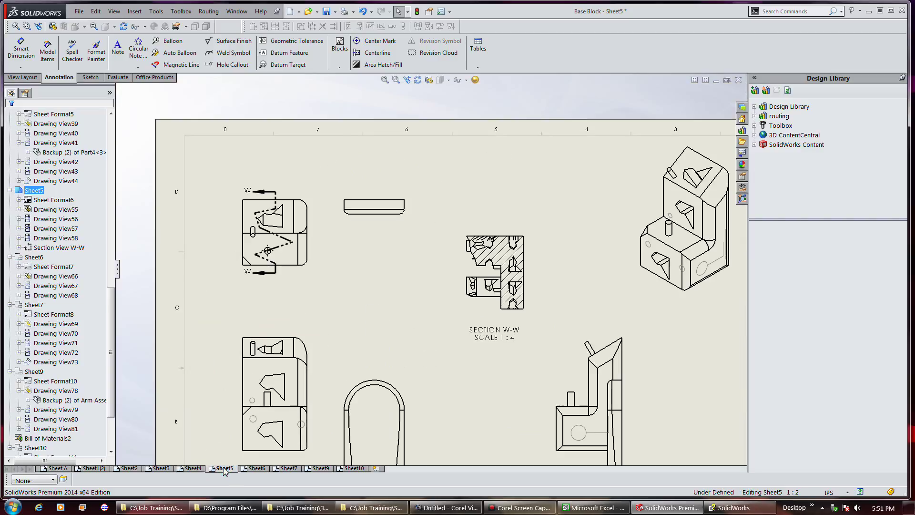
pyautogui.click(193, 469)
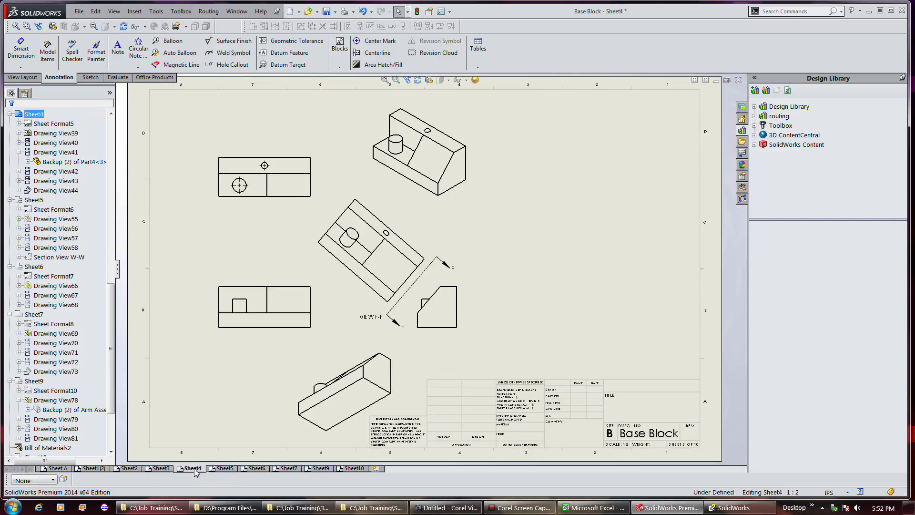
# On Sheet2, insert a hole table with its origin at the plate view's upper-right hole and place it below the isometric view.
pyautogui.click(159, 469)
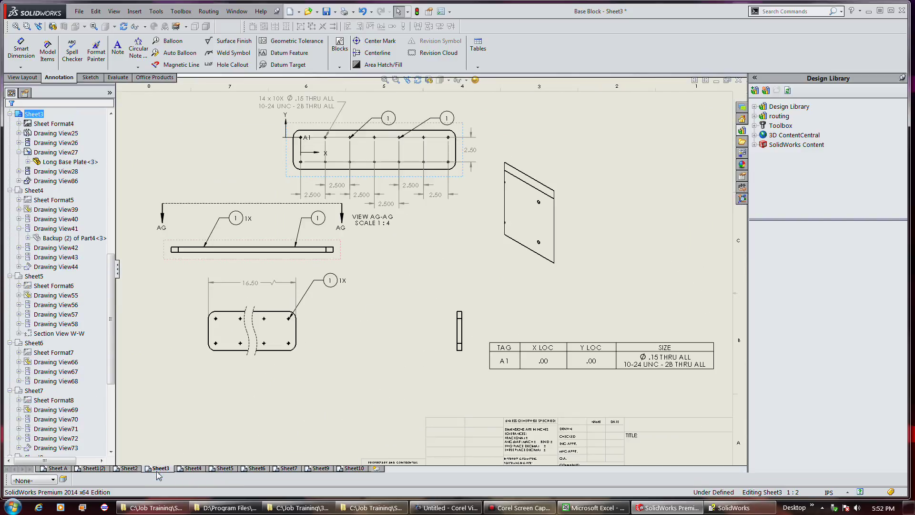
pyautogui.click(128, 469)
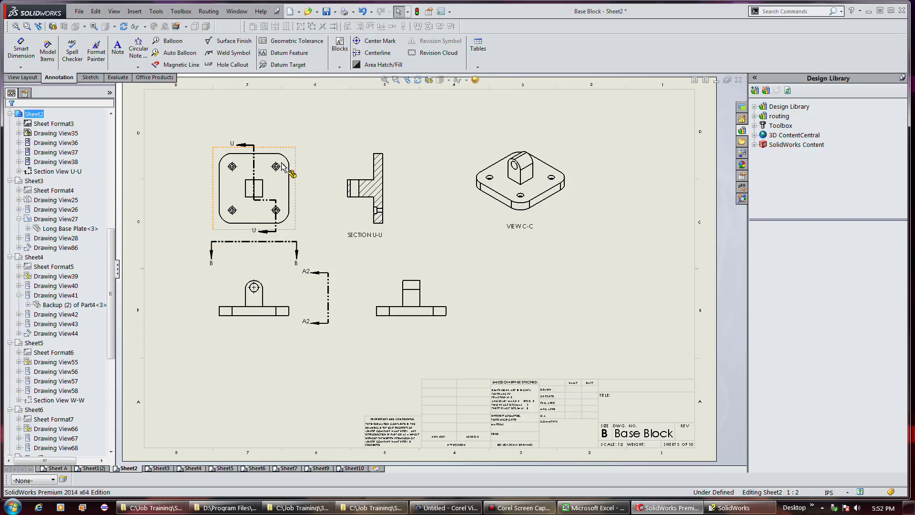
pyautogui.click(478, 67)
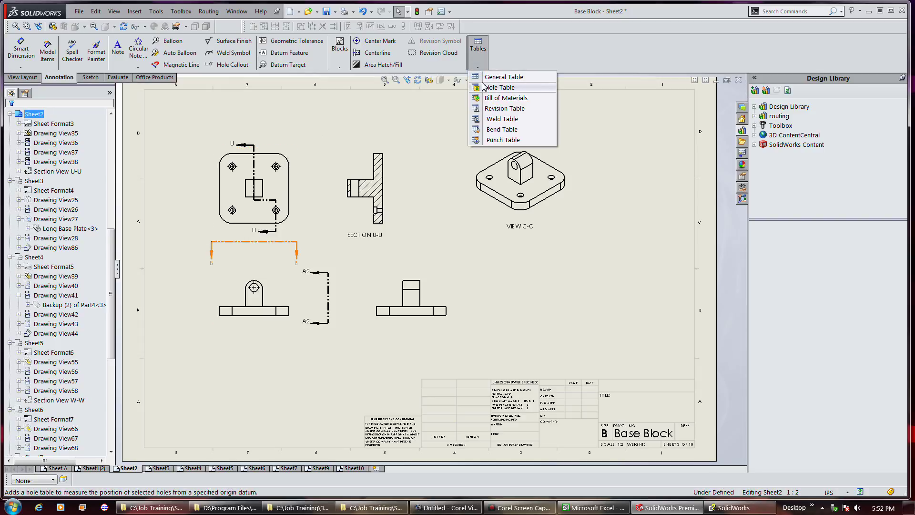
pyautogui.click(483, 86)
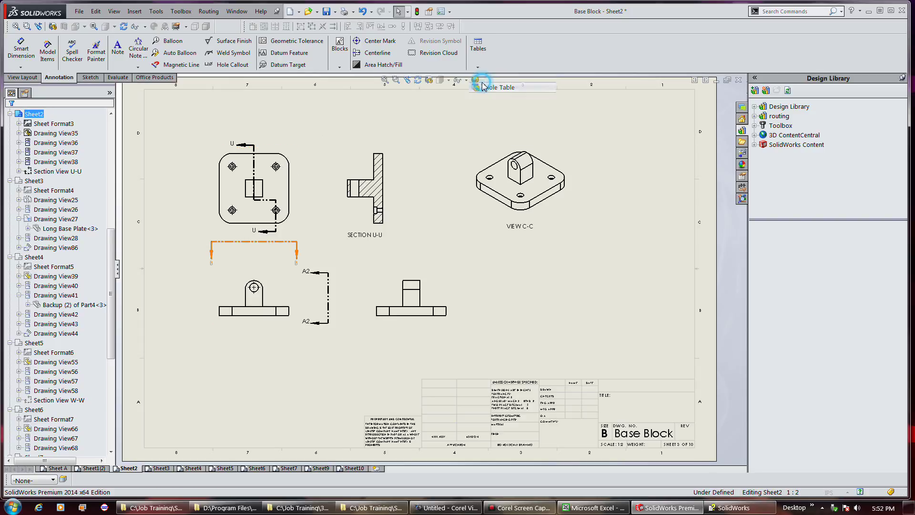
pyautogui.click(276, 168)
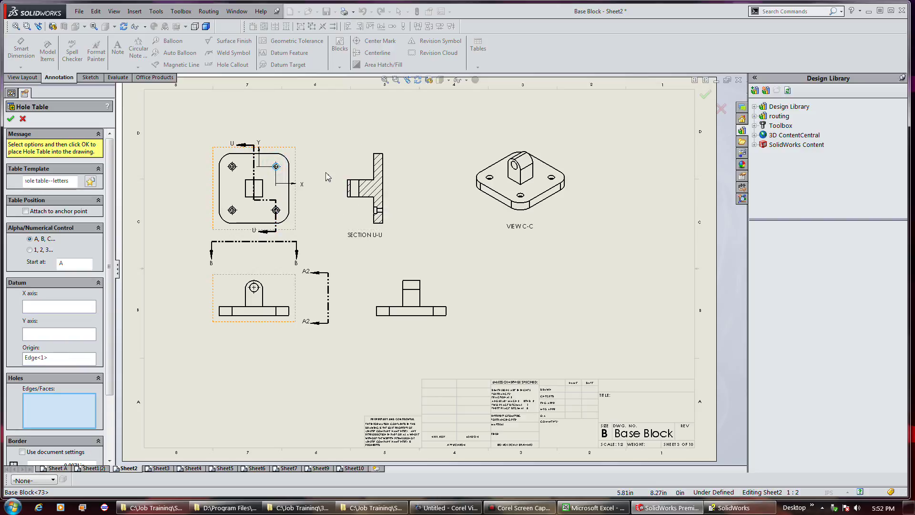
pyautogui.click(10, 119)
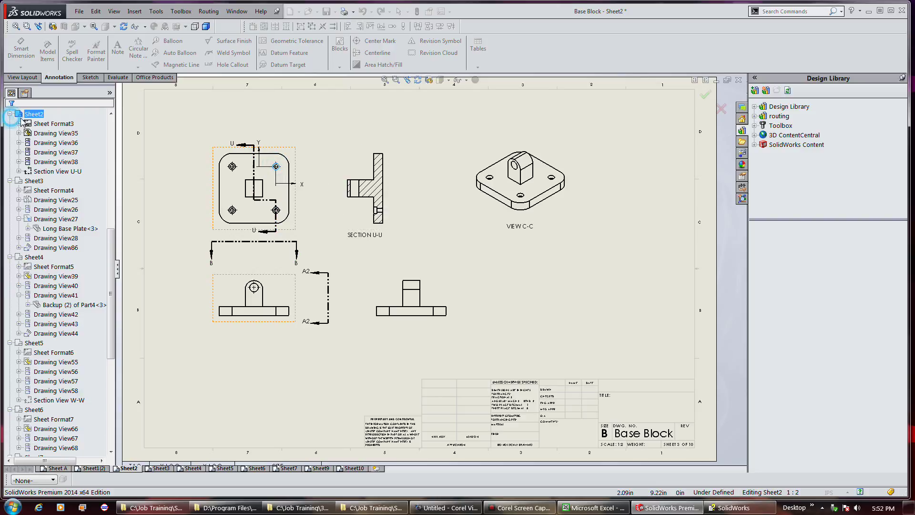
pyautogui.click(463, 263)
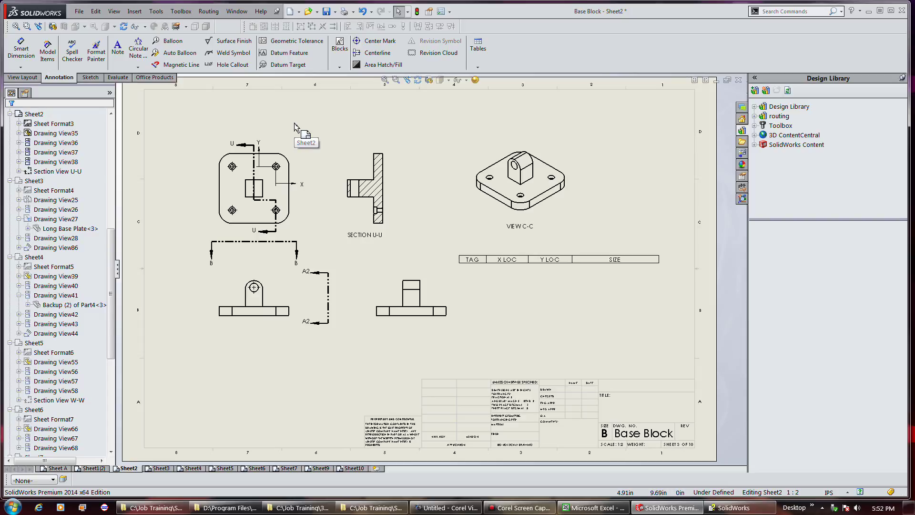
# On Sheet3, insert a general table with four columns and five rows above the hole table, with 123 st in cell A1.
pyautogui.click(193, 468)
pyautogui.click(156, 469)
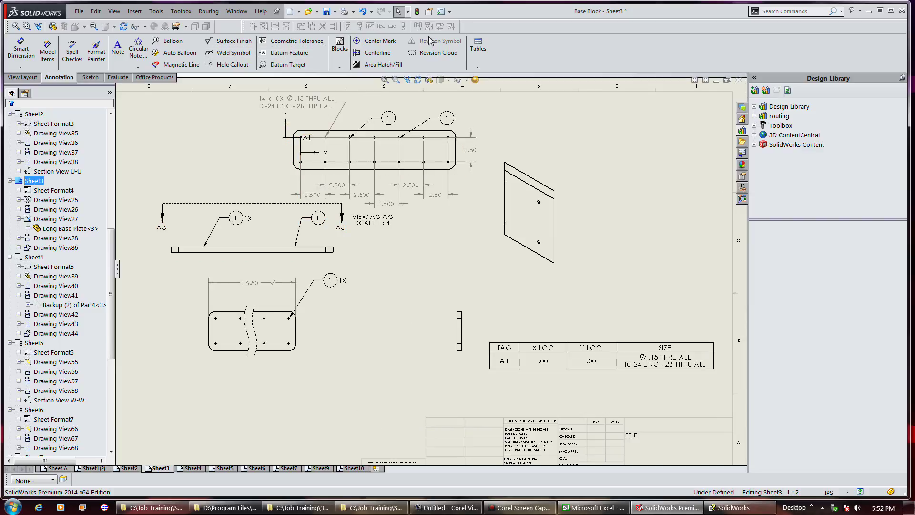
pyautogui.click(478, 64)
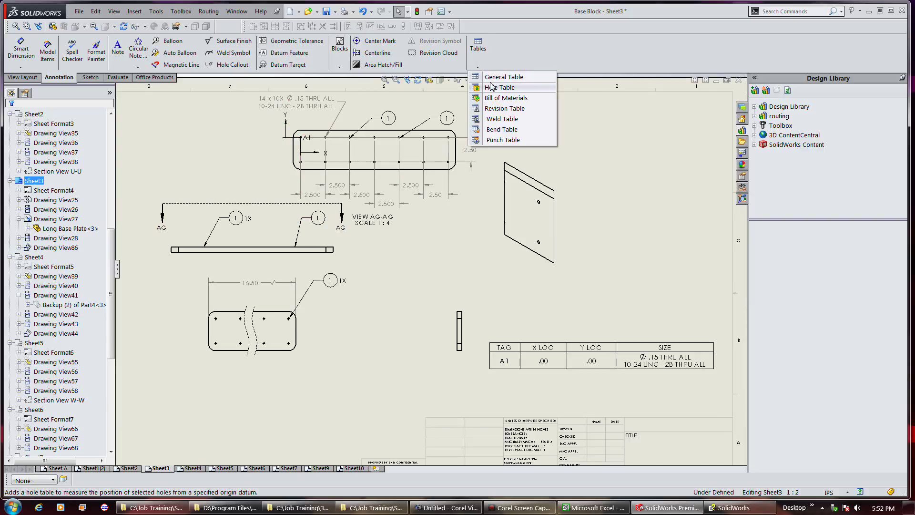
pyautogui.click(606, 123)
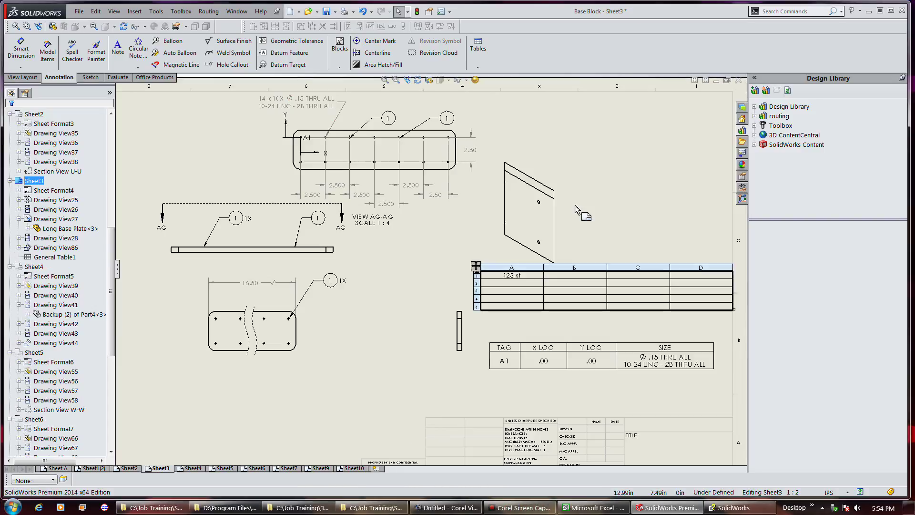
pyautogui.click(477, 66)
pyautogui.click(478, 48)
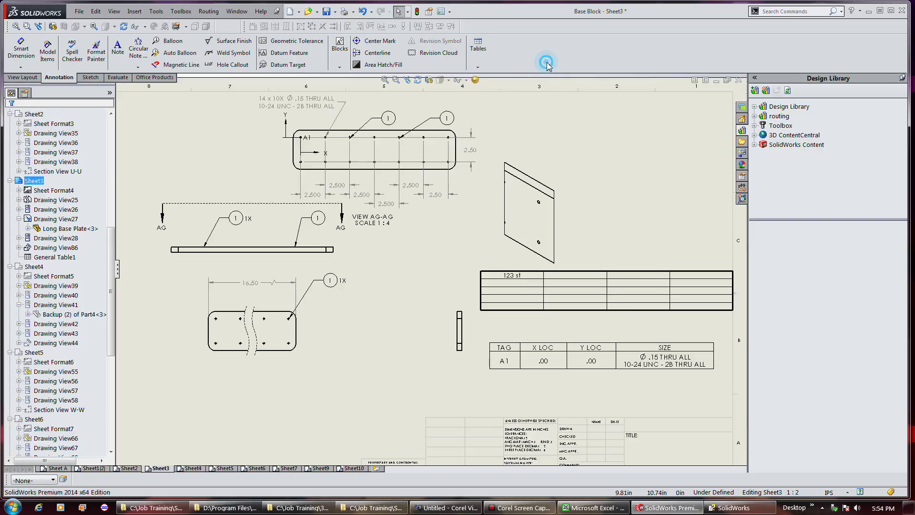
# Enter = in cell B1 of the general table and try to reference cell A1.
pyautogui.click(560, 284)
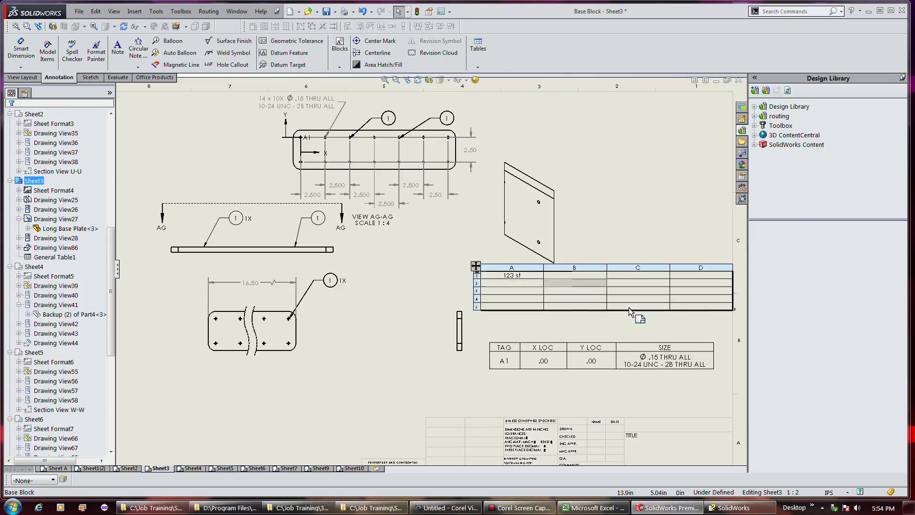
pyautogui.click(582, 276)
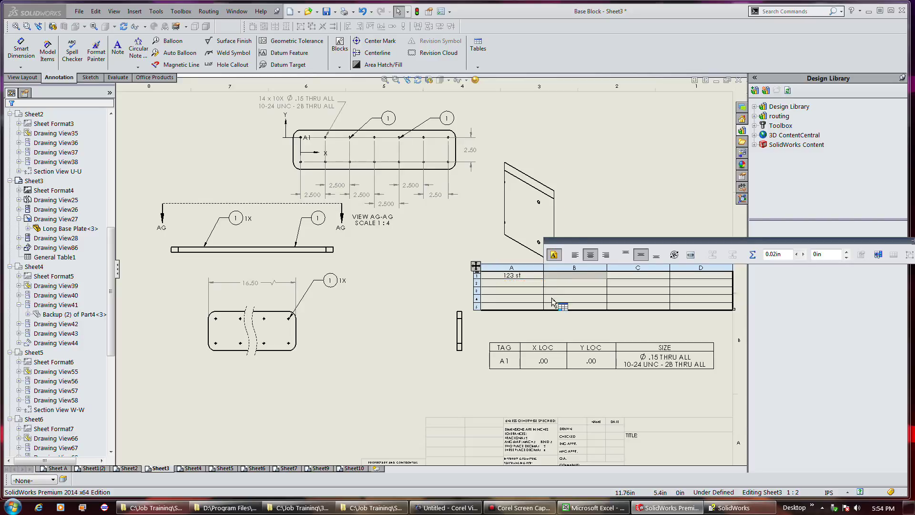
pyautogui.doubleClick(553, 276)
pyautogui.write('=')
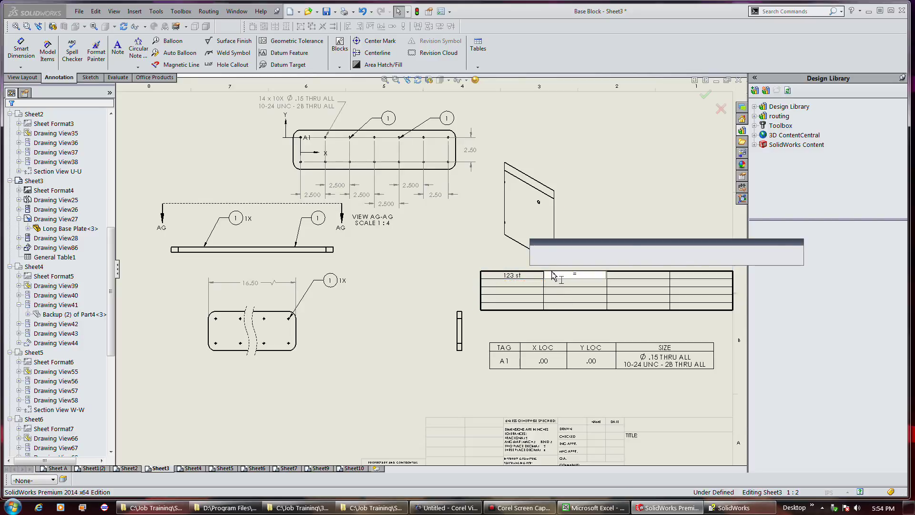
pyautogui.click(580, 279)
pyautogui.click(531, 275)
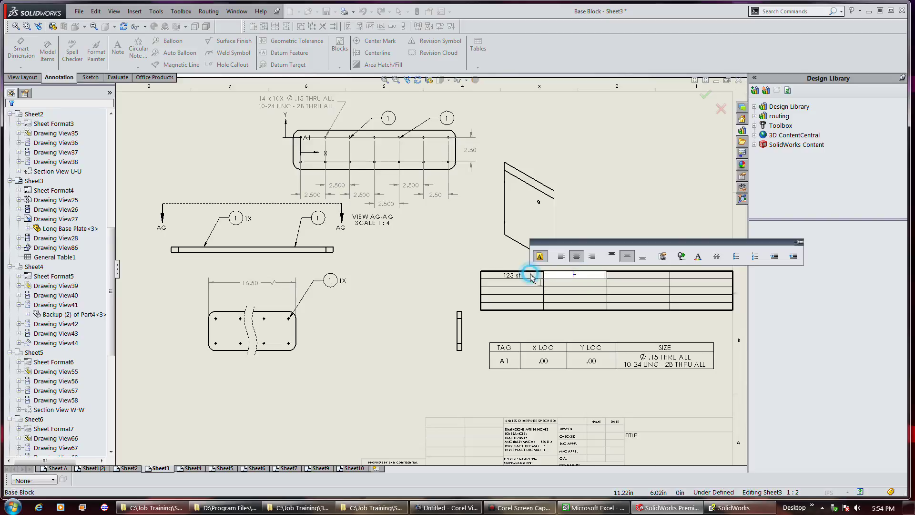
pyautogui.click(532, 282)
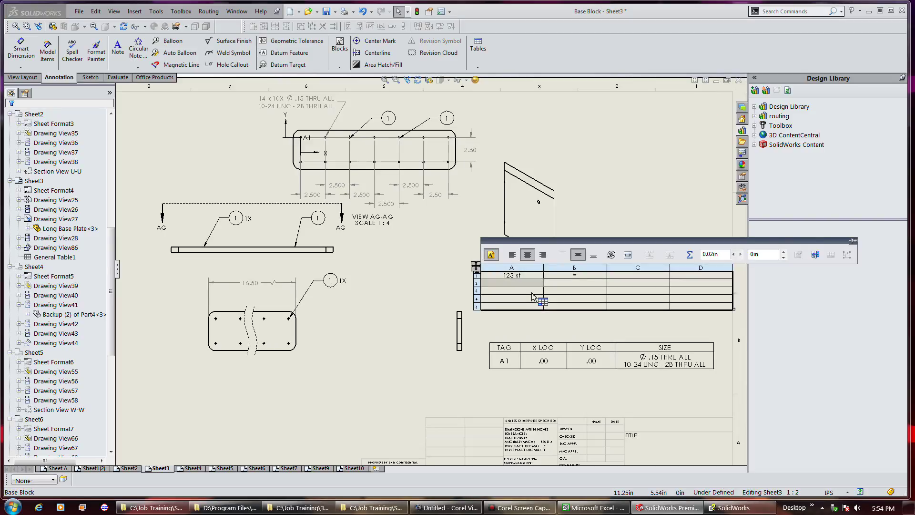
# Replace the equals sign in cell B1 of the general table with 123.
pyautogui.click(576, 267)
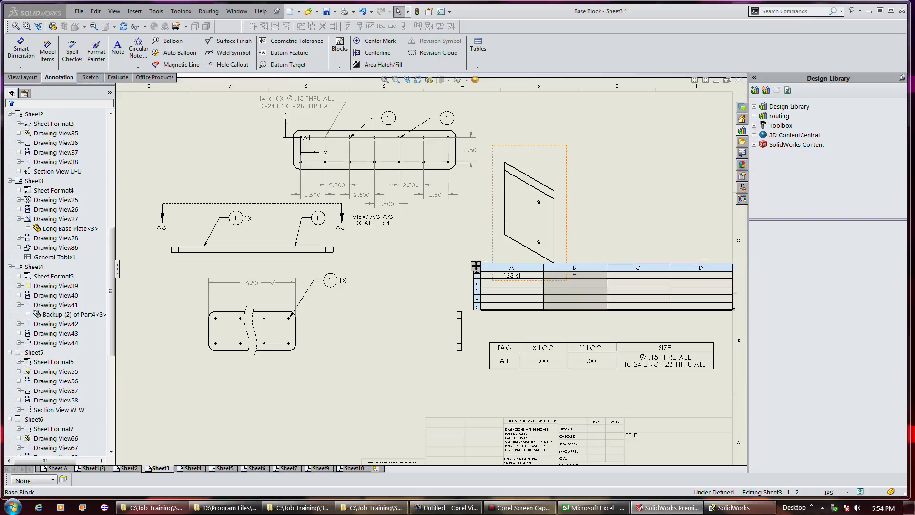
pyautogui.click(577, 277)
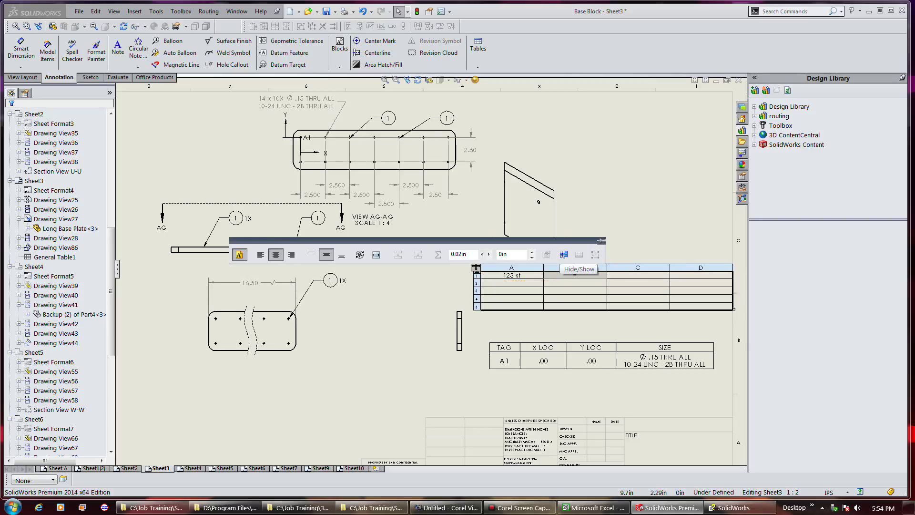
pyautogui.click(513, 507)
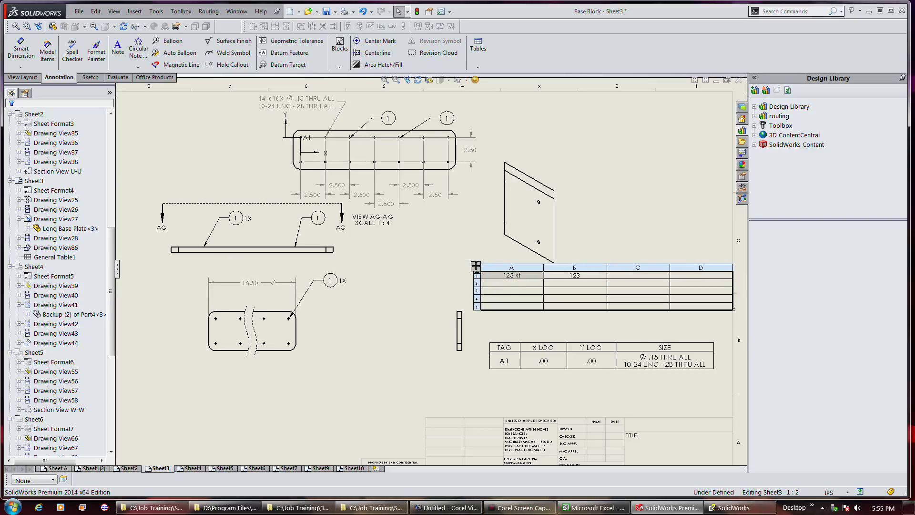
# Enter an equation in cell B2 of the general table that multiplies cell A1 to produce 246.
pyautogui.click(599, 285)
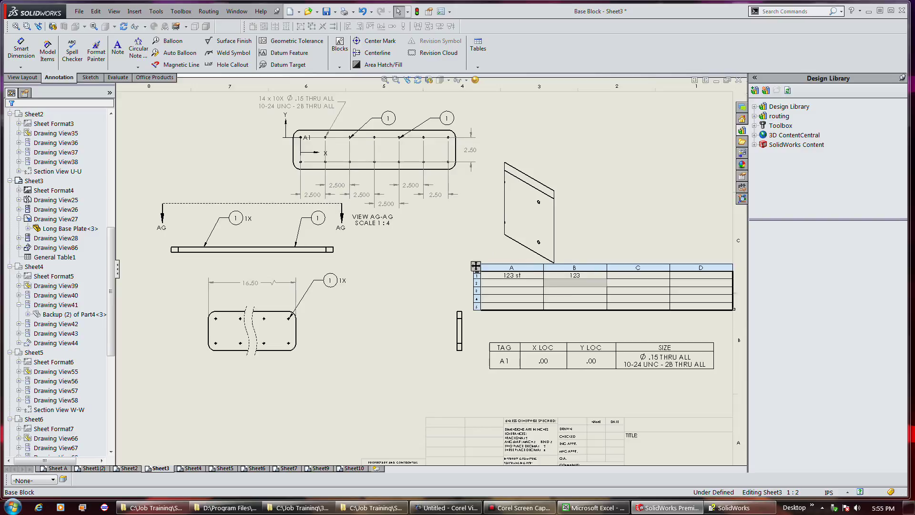
pyautogui.click(752, 255)
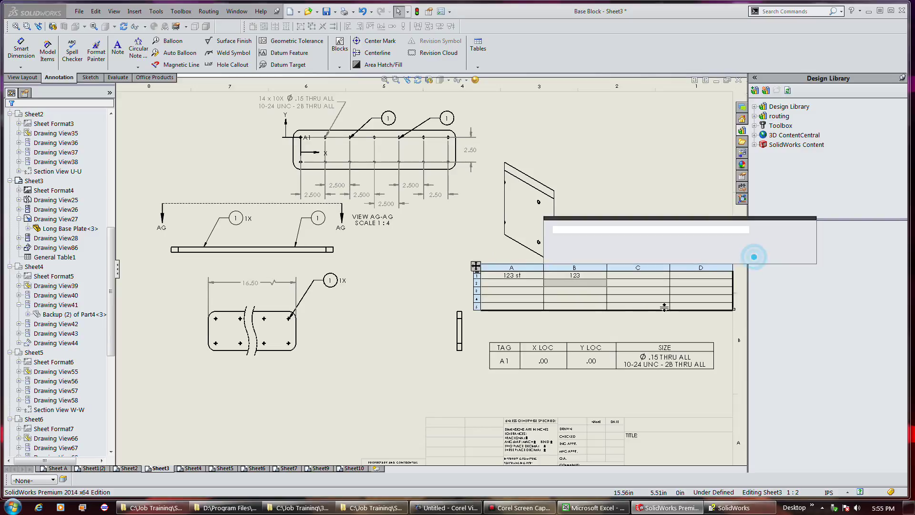
pyautogui.click(513, 275)
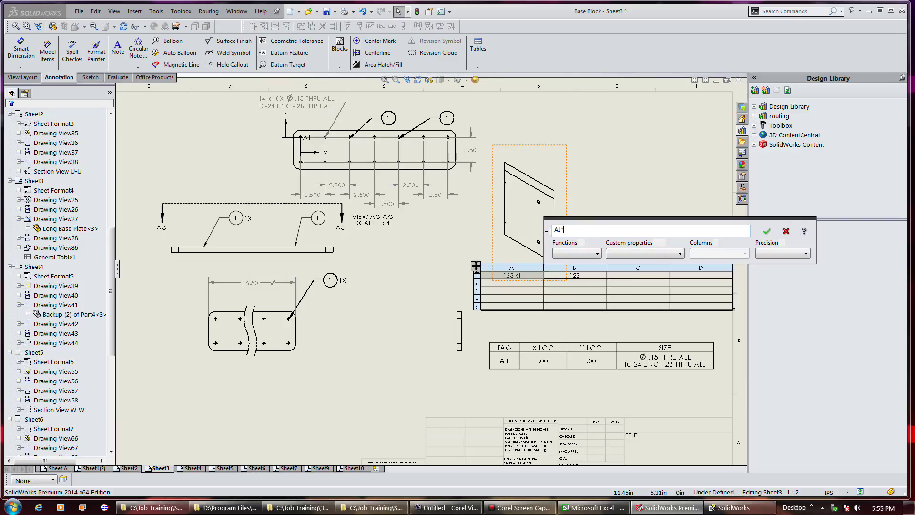
pyautogui.press('Return')
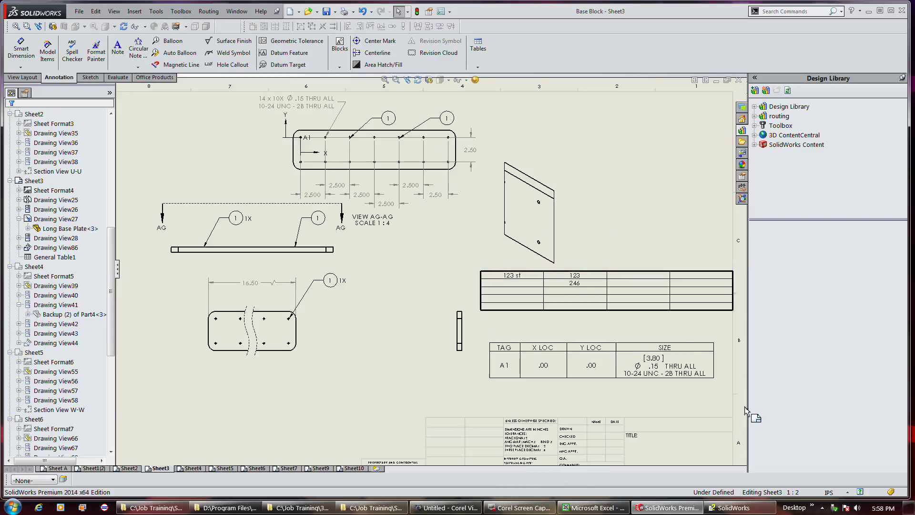
# Show units for the dual dimensions in Sheet3's hole table.
pyautogui.click(591, 365)
pyautogui.click(591, 365)
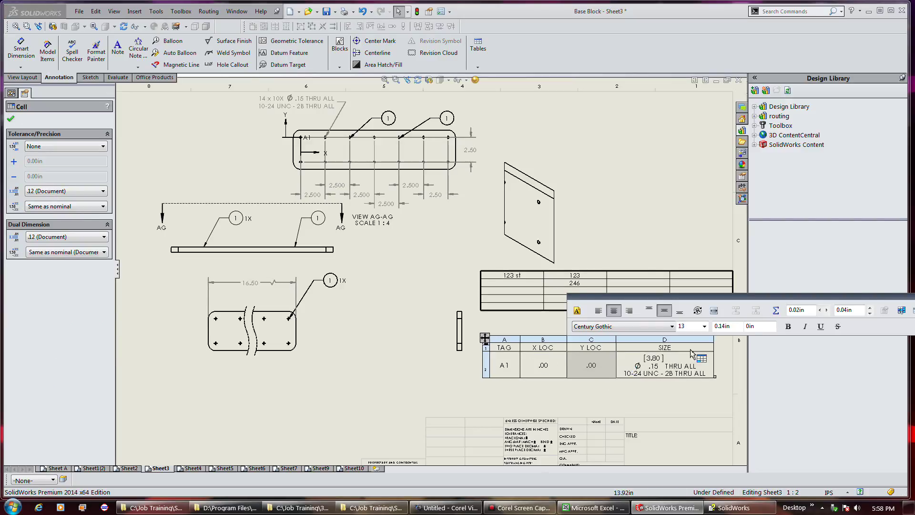
pyautogui.click(643, 380)
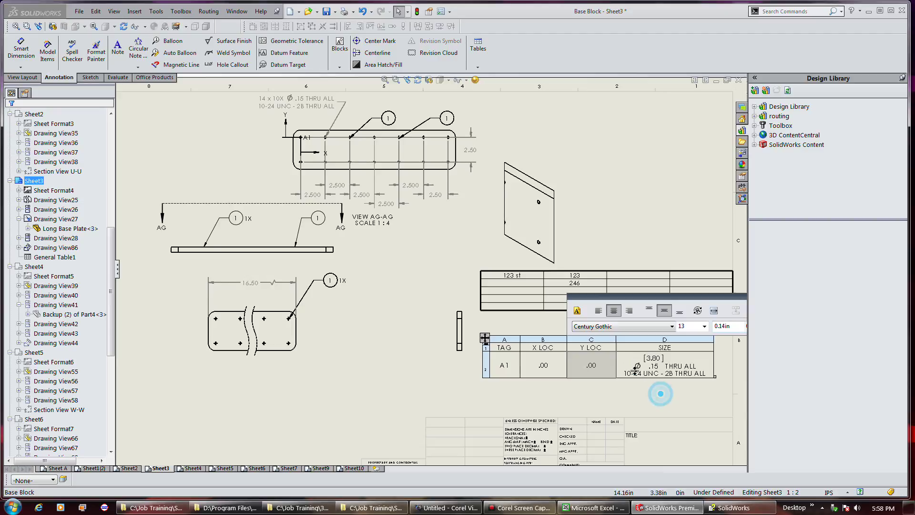
pyautogui.rightClick(606, 353)
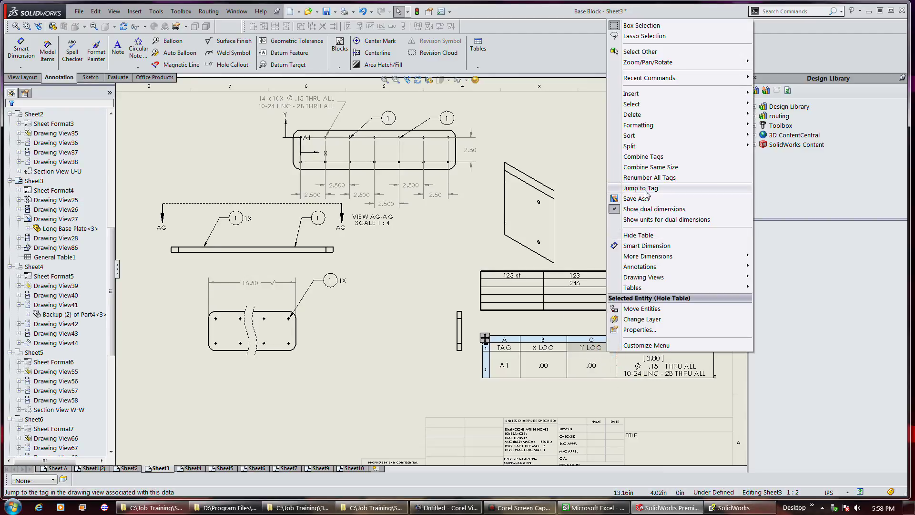
pyautogui.moveTo(662, 99)
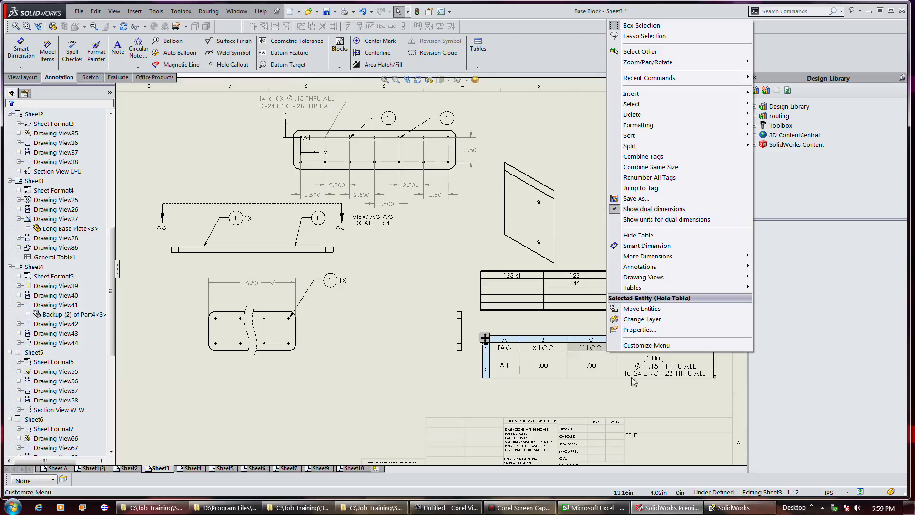
pyautogui.click(679, 220)
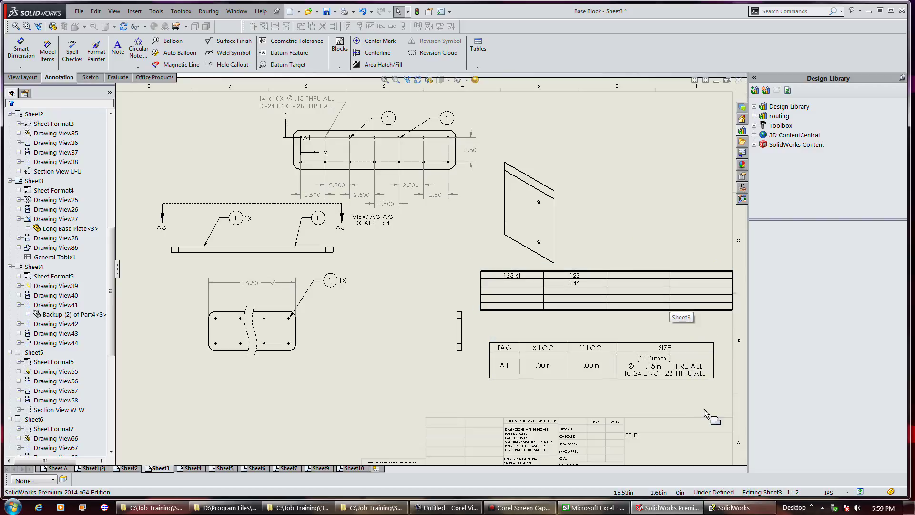
pyautogui.click(666, 370)
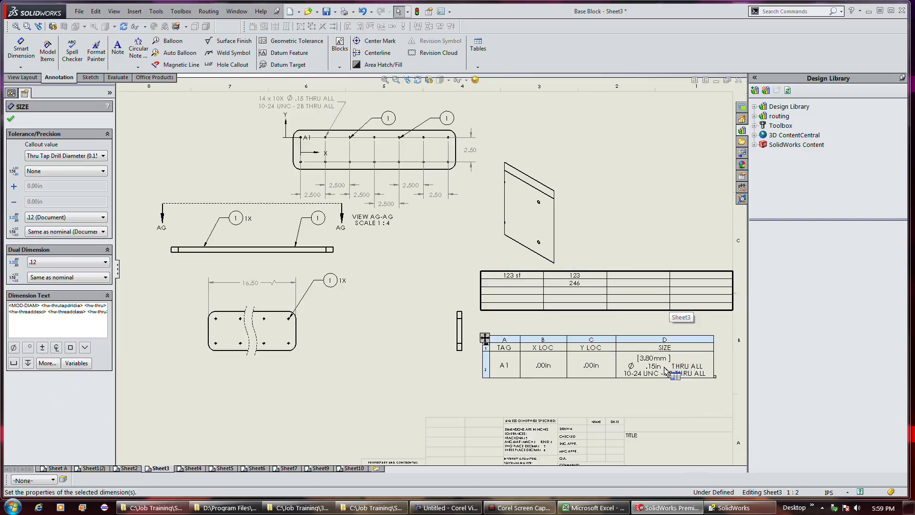
pyautogui.rightClick(652, 369)
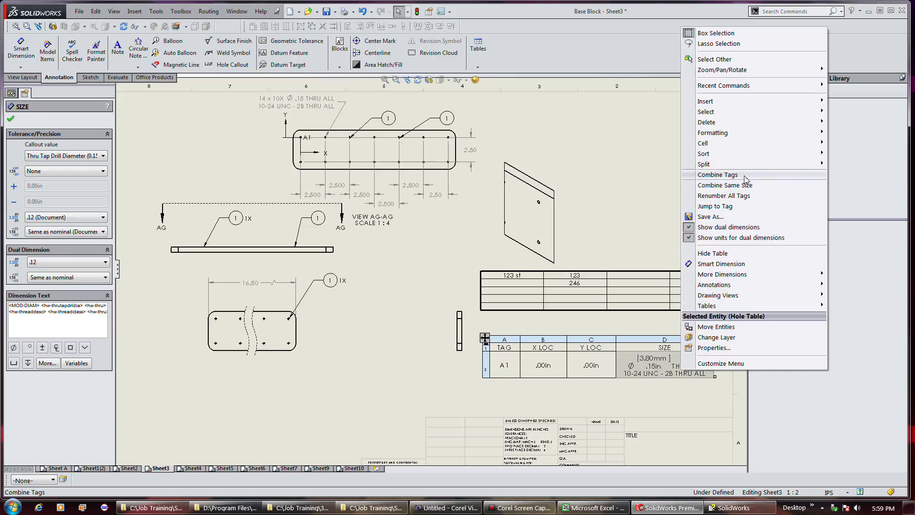
pyautogui.moveTo(737, 134)
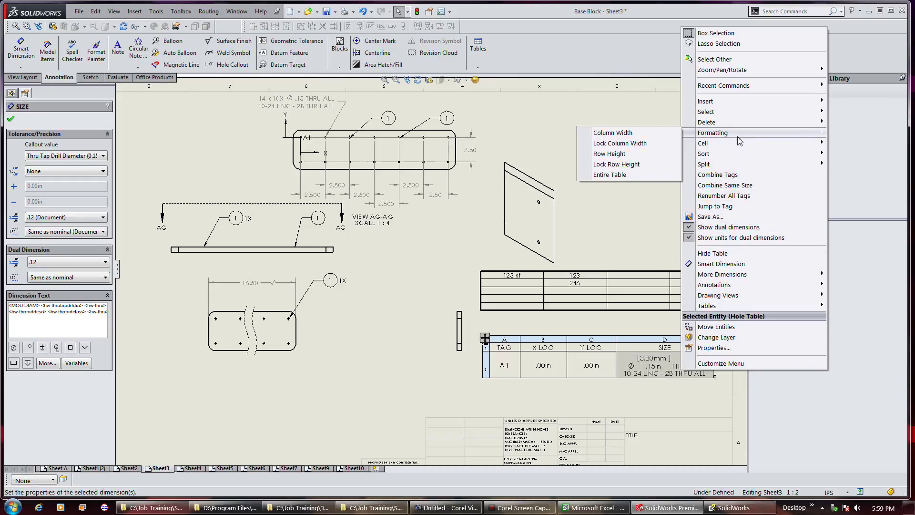
pyautogui.click(628, 176)
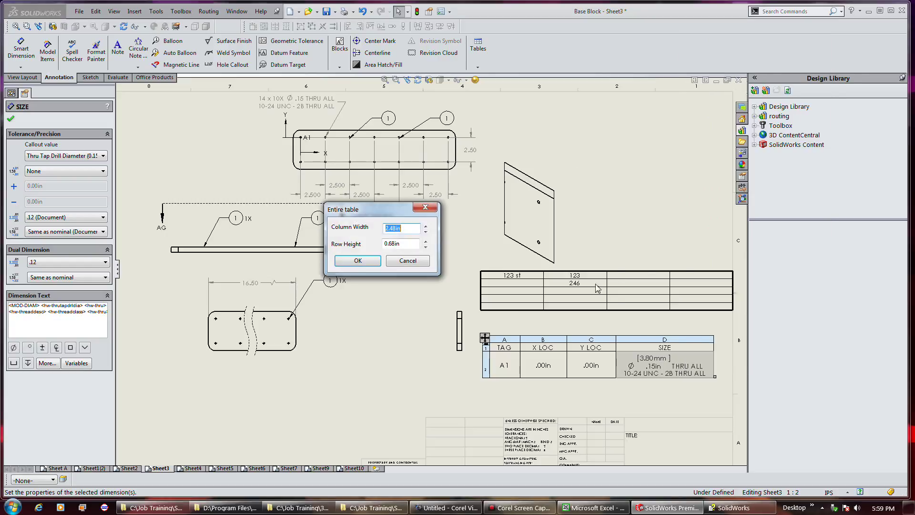
pyautogui.click(425, 232)
pyautogui.click(425, 231)
pyautogui.click(408, 260)
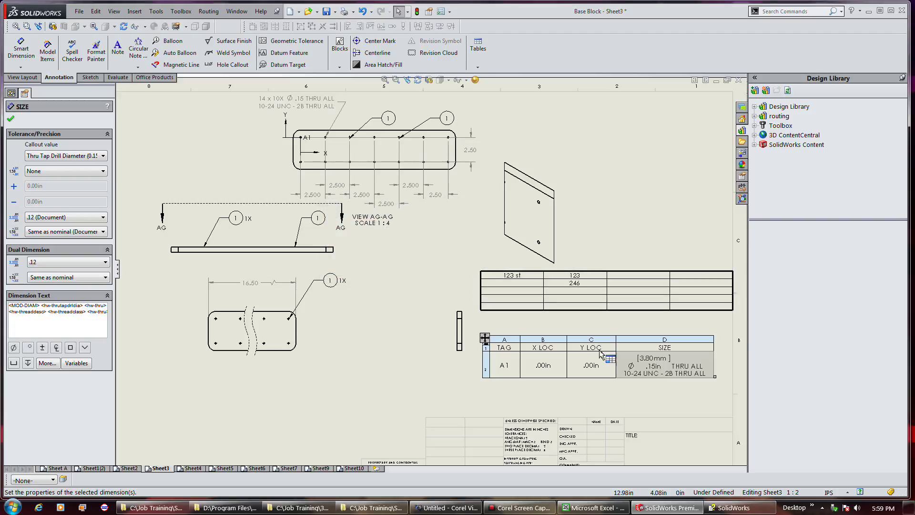
# Apply a uniform column width and row height to the entire hole table on Sheet3.
pyautogui.click(600, 360)
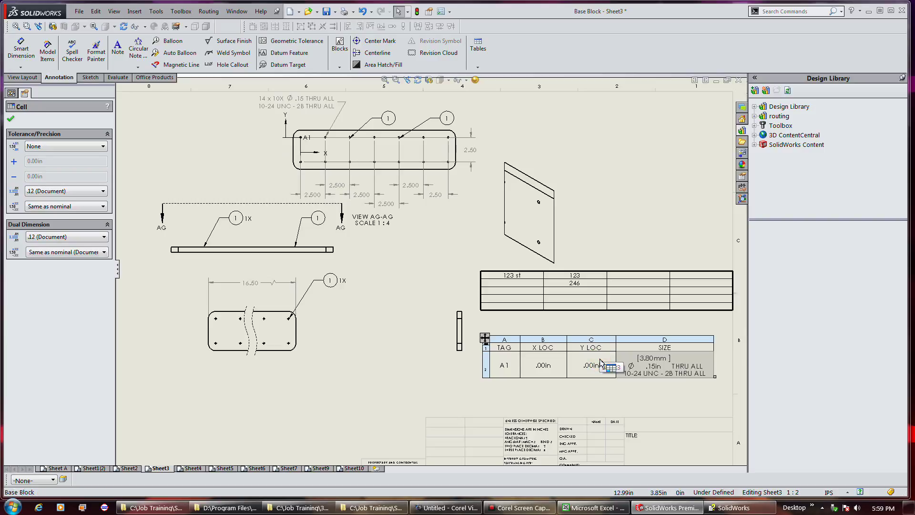
pyautogui.rightClick(600, 362)
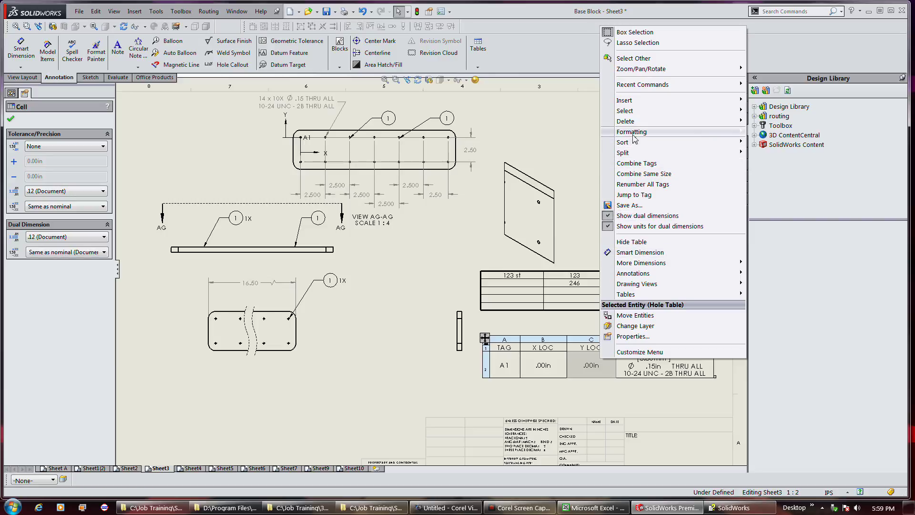
pyautogui.click(530, 173)
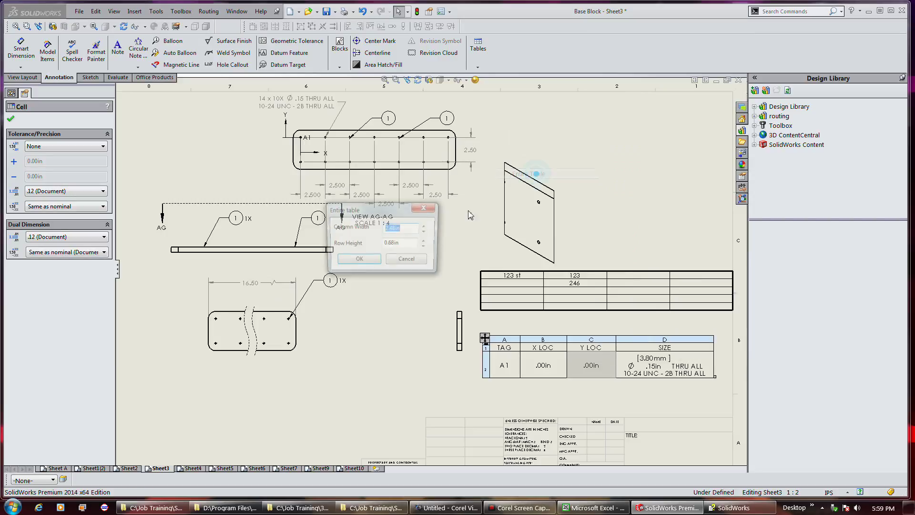
pyautogui.click(425, 246)
pyautogui.click(425, 247)
pyautogui.click(426, 247)
pyautogui.click(425, 247)
pyautogui.click(425, 247)
pyautogui.click(357, 261)
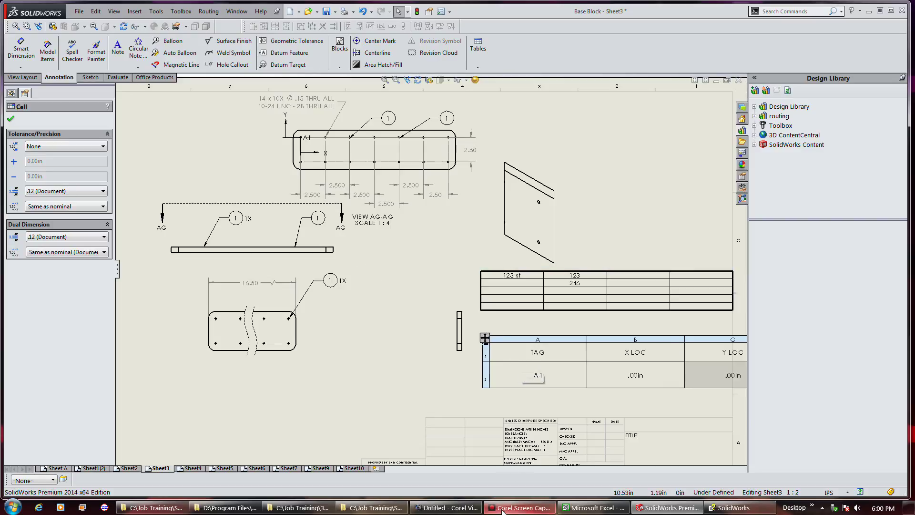
pyautogui.moveTo(501, 509)
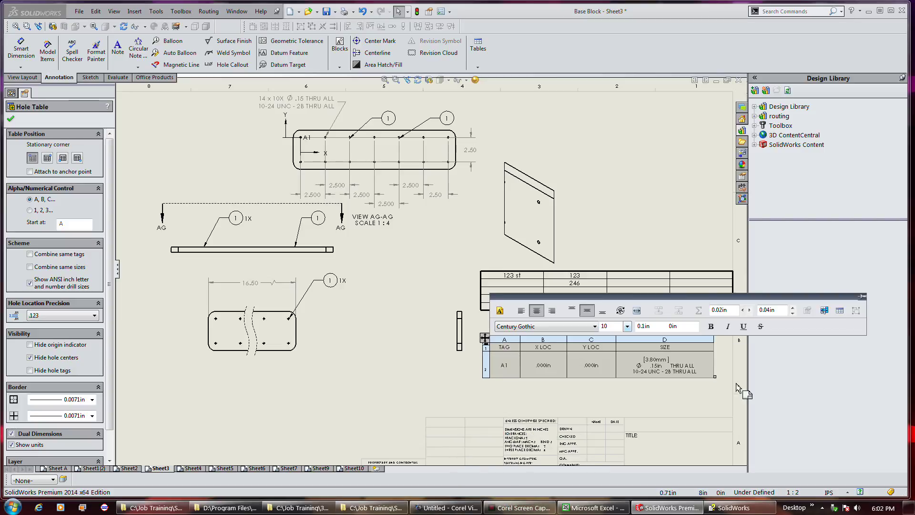
# Set the font size of the whole hole table on Sheet3 to 12.
pyautogui.click(627, 326)
pyautogui.click(617, 365)
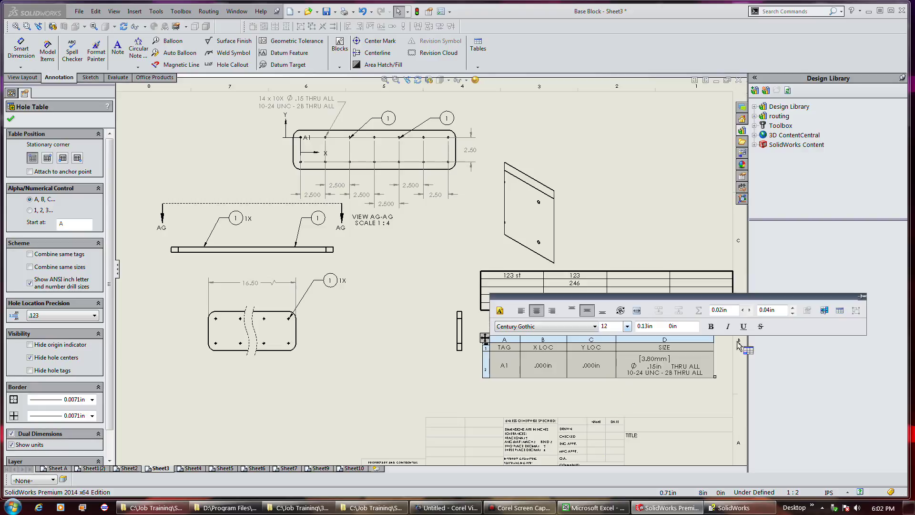
pyautogui.click(434, 371)
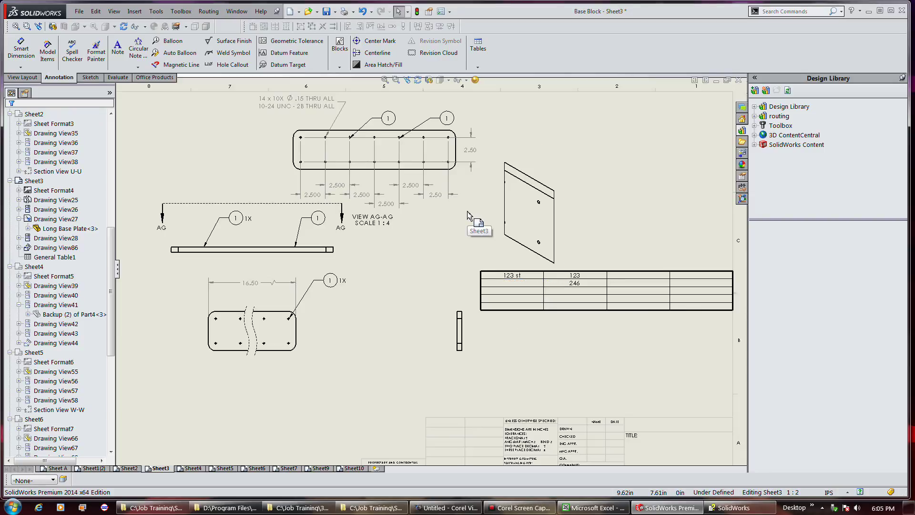
# Move the general table to the empty area below the broken plate view with the 16.50 dimension.
pyautogui.click(486, 277)
pyautogui.moveTo(486, 277); pyautogui.dragTo(152, 397)
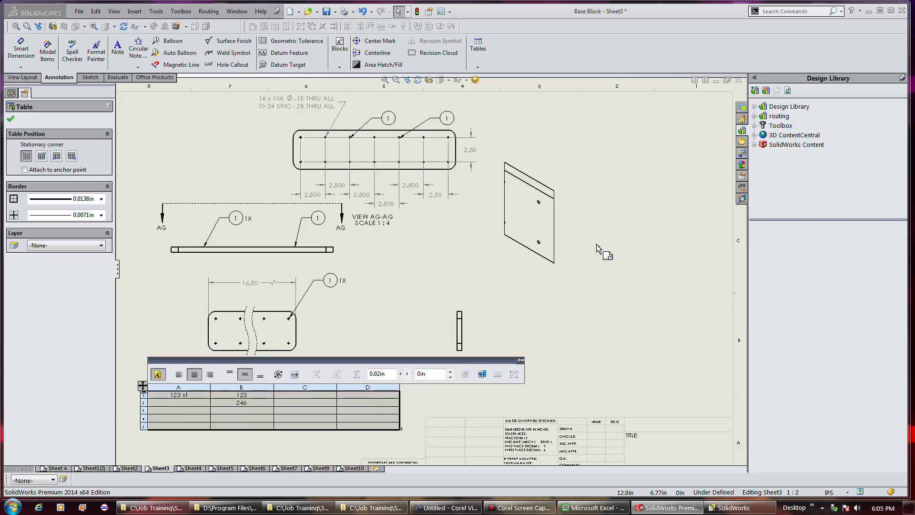
pyautogui.click(602, 224)
# Set up a hole table for View AG-AG with its origin at the plate's upper-left edge vertex, including seven of the plate's holes.
pyautogui.click(474, 64)
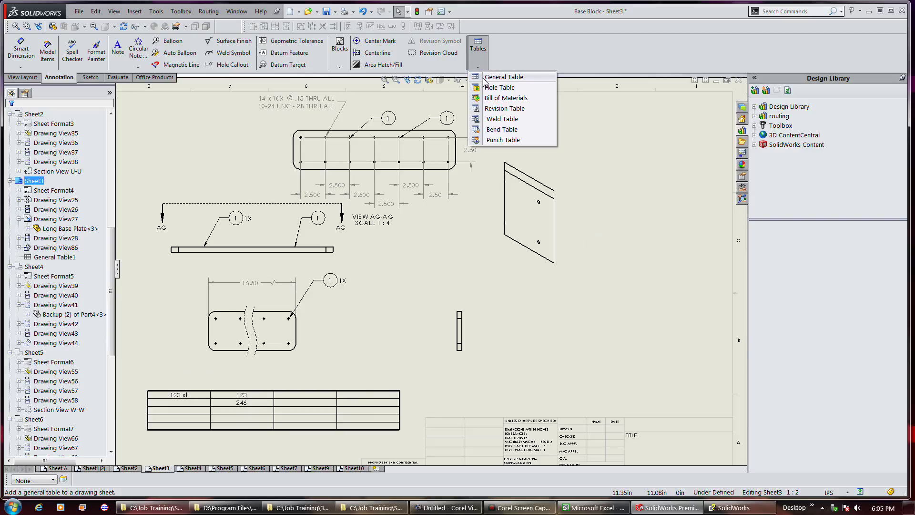
pyautogui.click(491, 89)
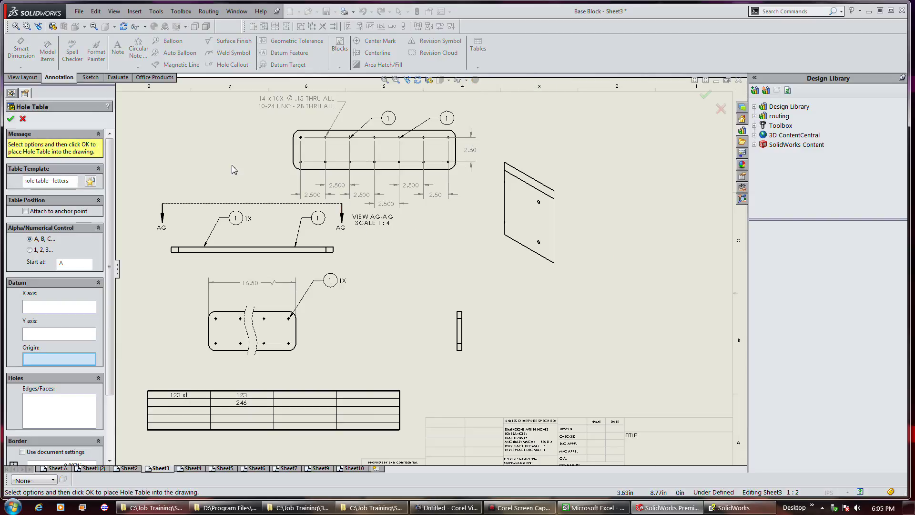
pyautogui.click(294, 137)
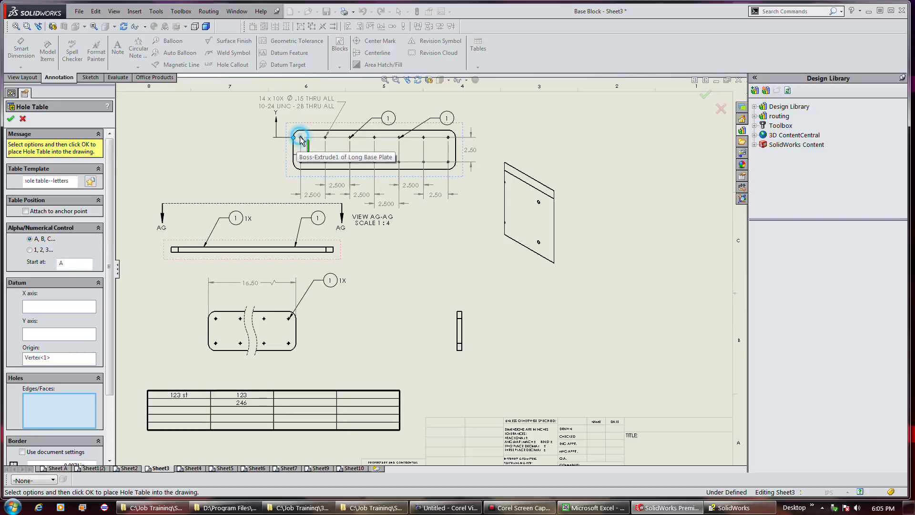
pyautogui.click(301, 161)
pyautogui.click(302, 162)
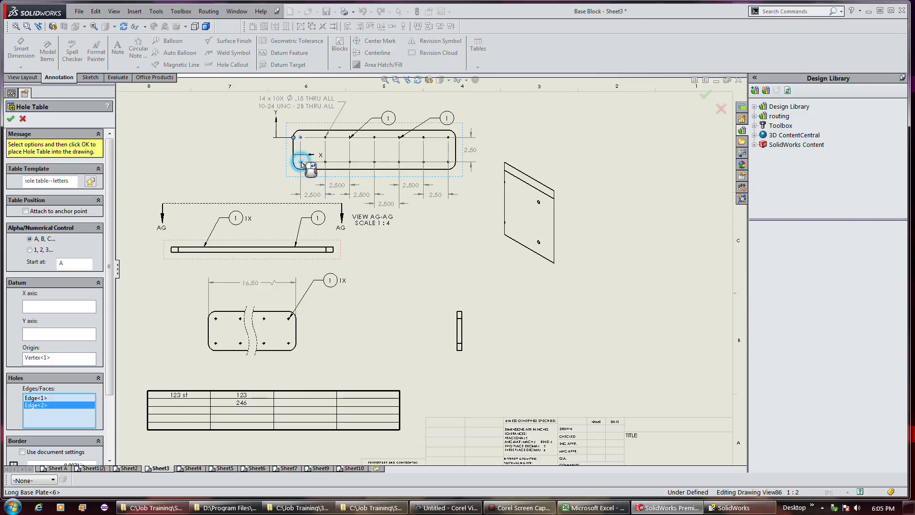
pyautogui.click(326, 162)
pyautogui.click(326, 137)
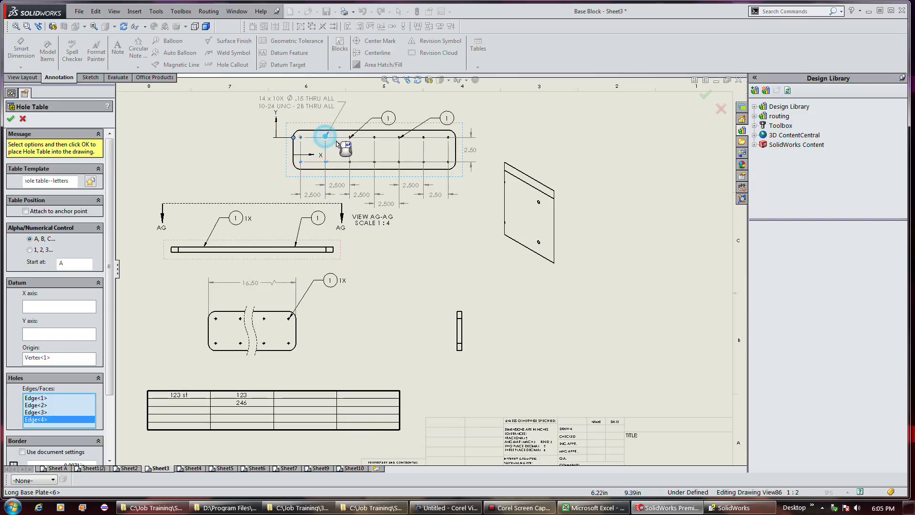
pyautogui.click(423, 162)
pyautogui.click(400, 162)
pyautogui.click(375, 162)
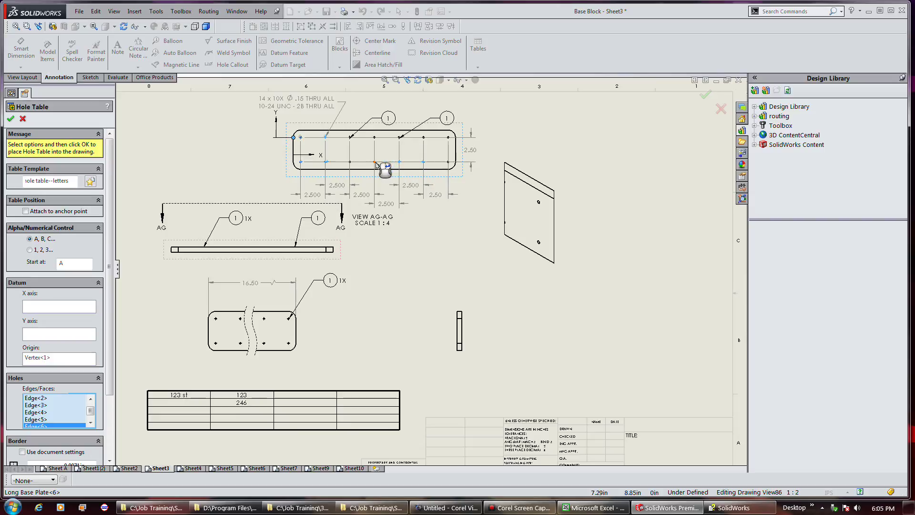
# Generate the hole table and place it below the isometric plate view on Sheet3.
pyautogui.click(10, 119)
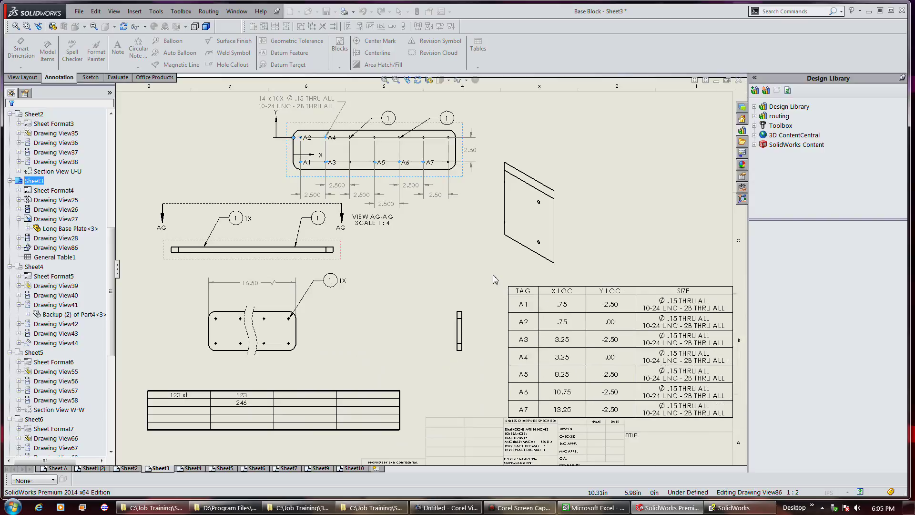
pyautogui.click(485, 270)
pyautogui.click(452, 251)
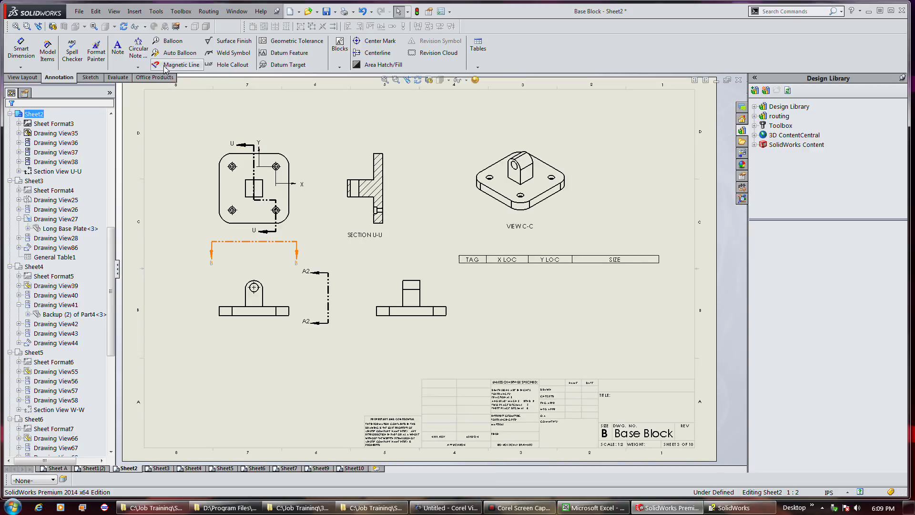
# Draw a vertical magnetic line about 4.13 in long between Section U-U and View C-C on Sheet2.
pyautogui.click(166, 67)
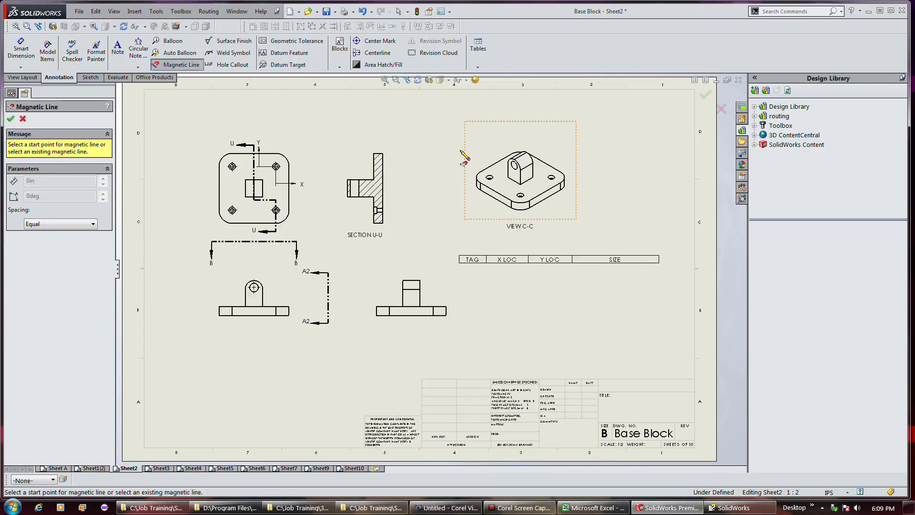
pyautogui.click(425, 115)
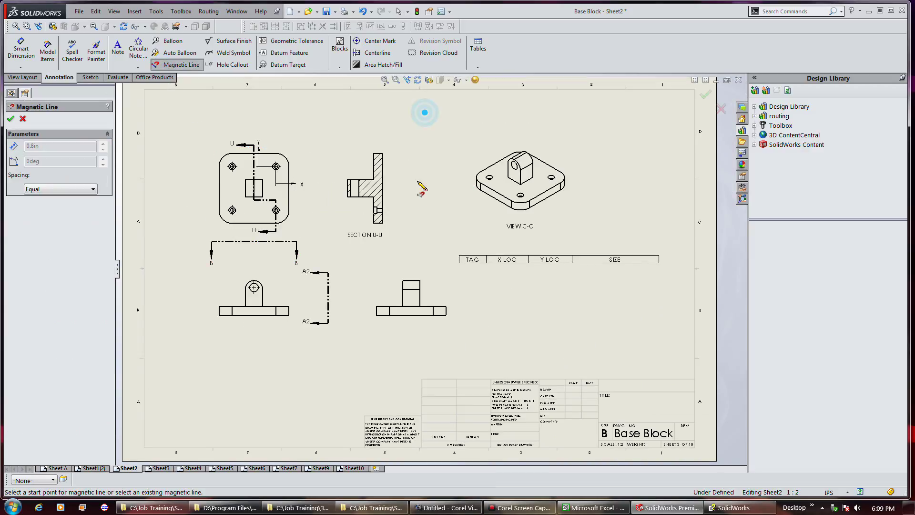
pyautogui.click(429, 261)
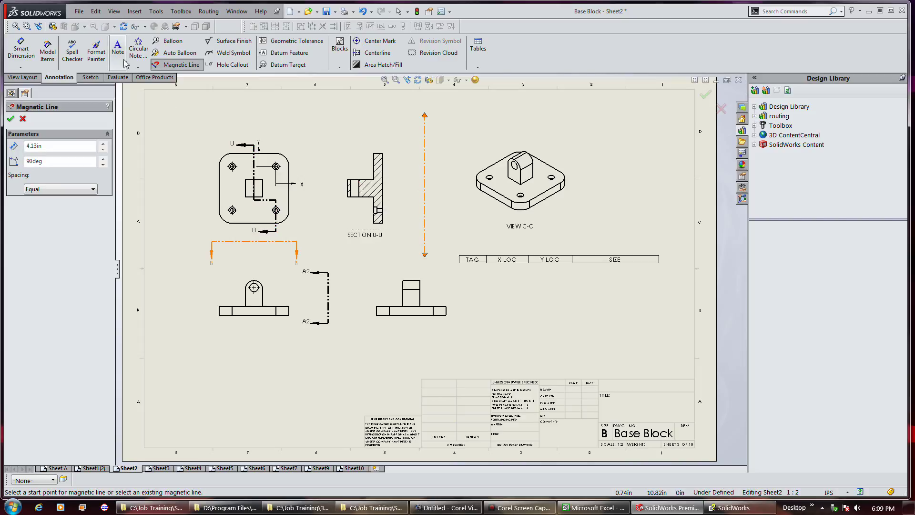
pyautogui.click(12, 118)
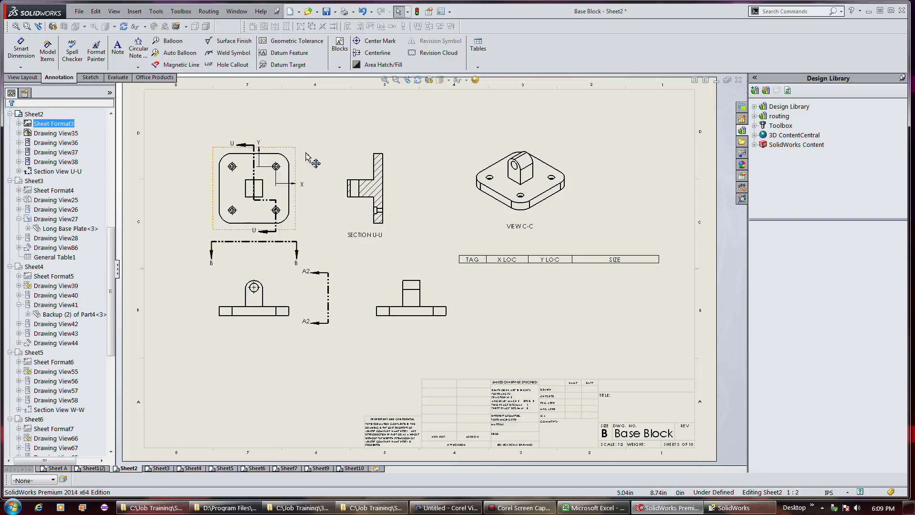
# Add four circular item-number balloons to Section U-U and snap them to the magnetic line.
pyautogui.click(166, 42)
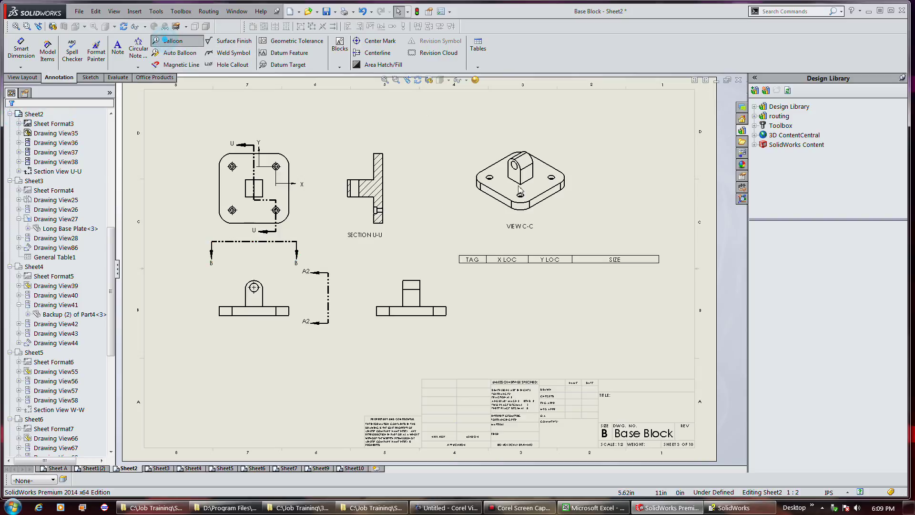
pyautogui.click(381, 167)
pyautogui.click(425, 143)
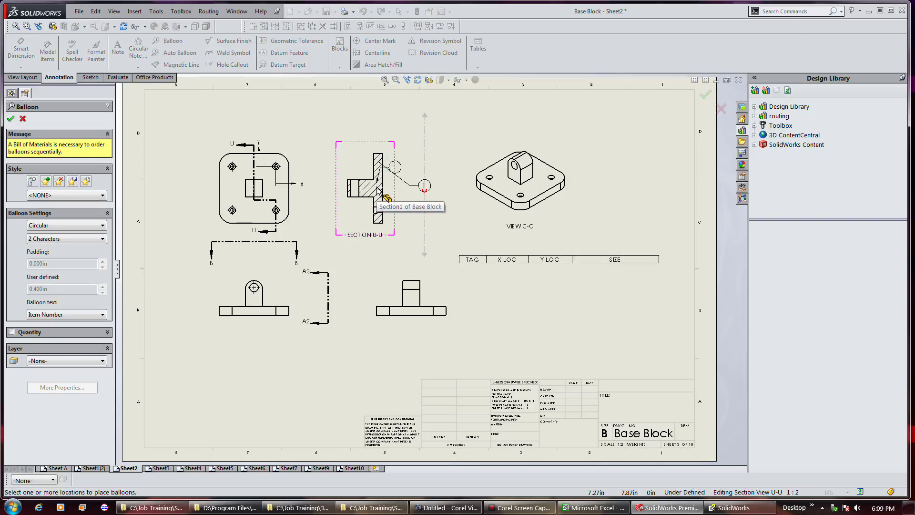
pyautogui.click(424, 211)
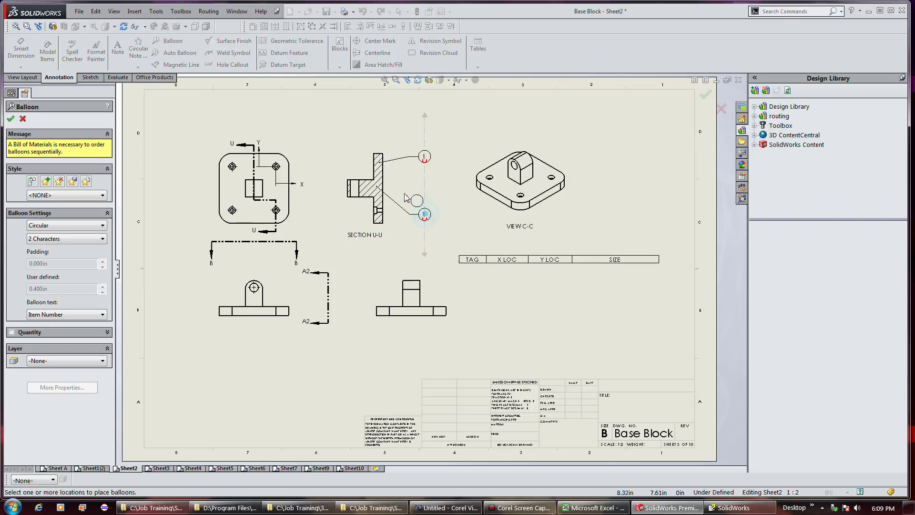
pyautogui.click(377, 208)
pyautogui.click(424, 220)
pyautogui.rightClick(426, 234)
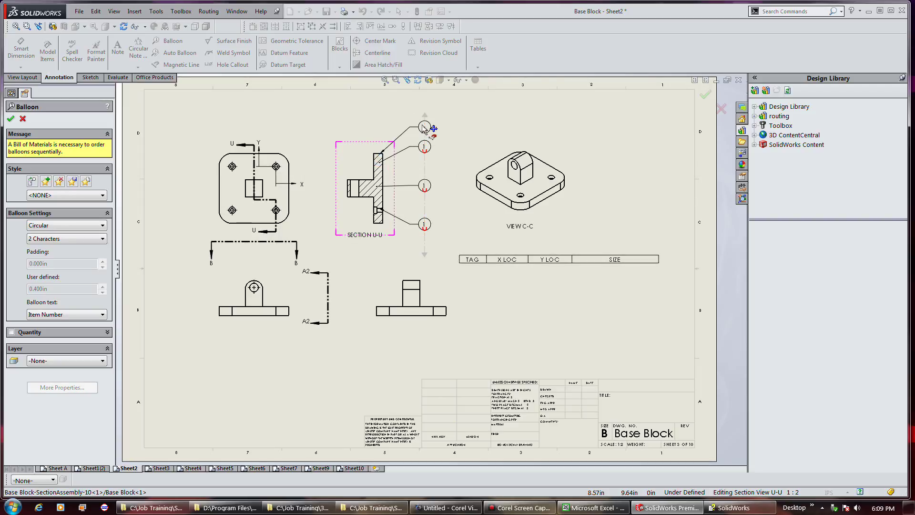
pyautogui.click(424, 129)
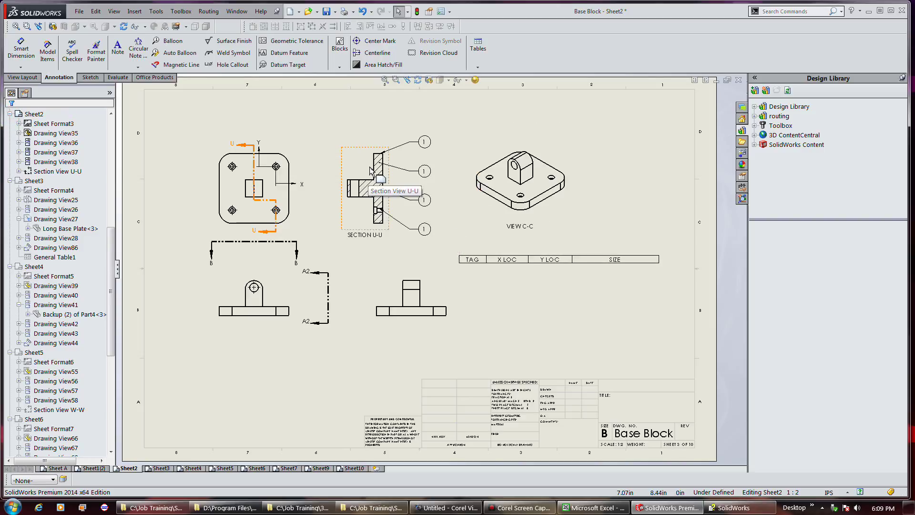
# Attach the surface finish symbol with the test, not and this text to Section U-U's top edge with a leader, placing it above the balloons.
pyautogui.scroll(3, 382, 172)
pyautogui.scroll(1, 381, 170)
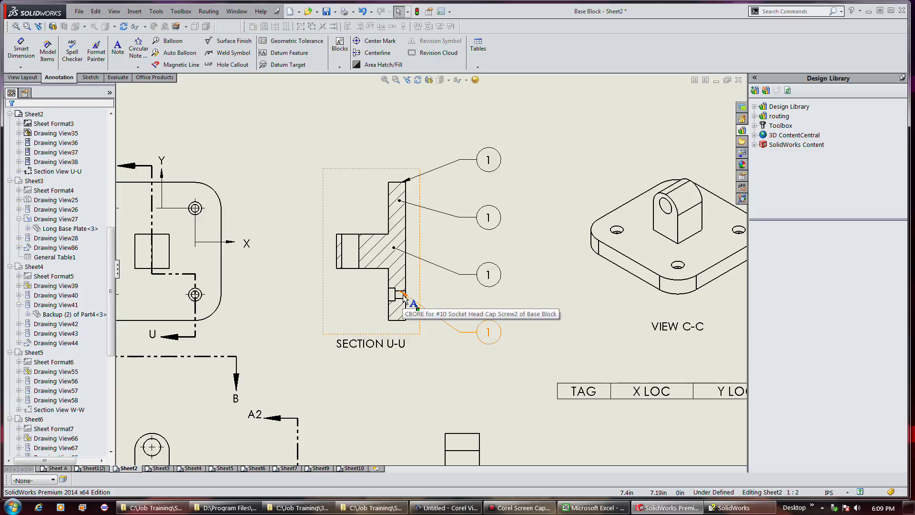
pyautogui.scroll(5, 312, 189)
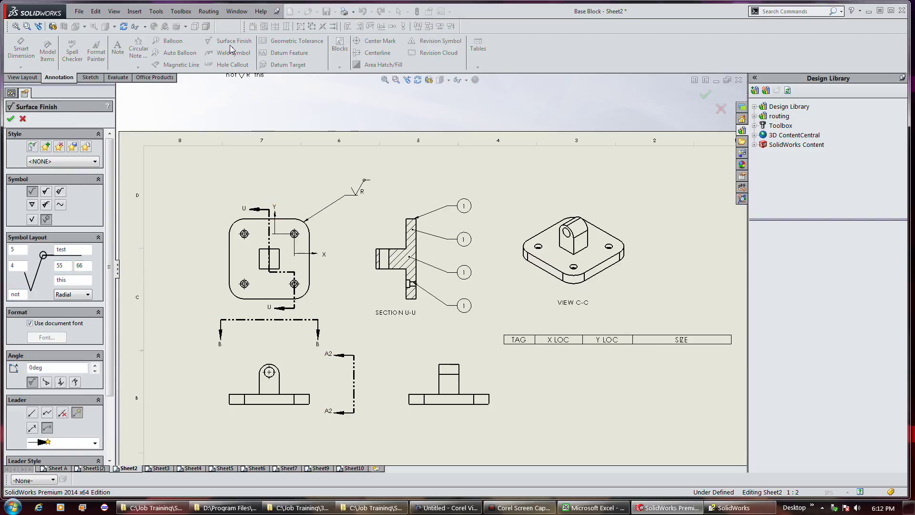
pyautogui.click(412, 220)
pyautogui.click(486, 183)
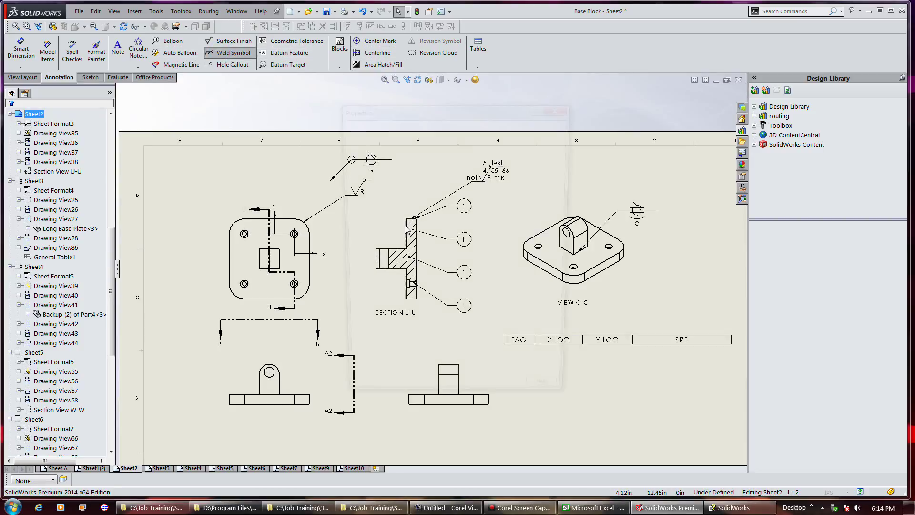
# Attach a blank weld symbol with a leader to the bottom edge of the boss in View C-C.
pyautogui.click(560, 106)
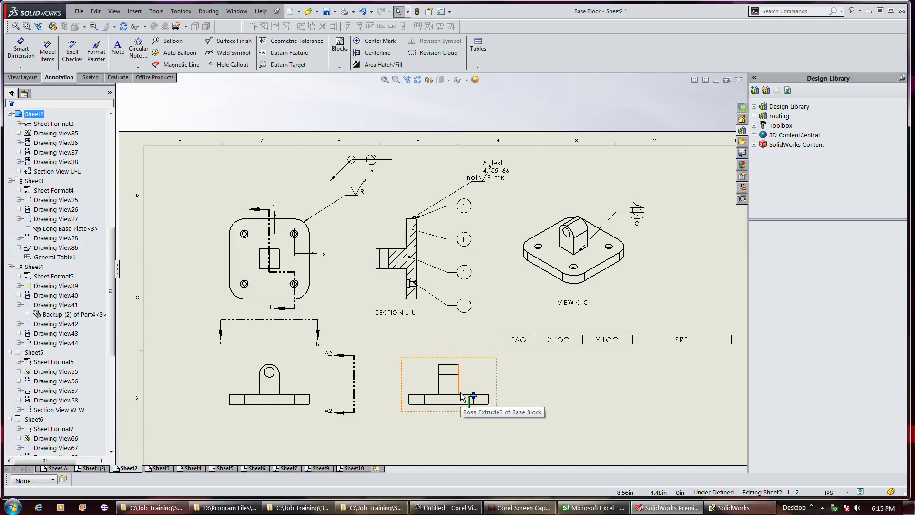
pyautogui.click(566, 252)
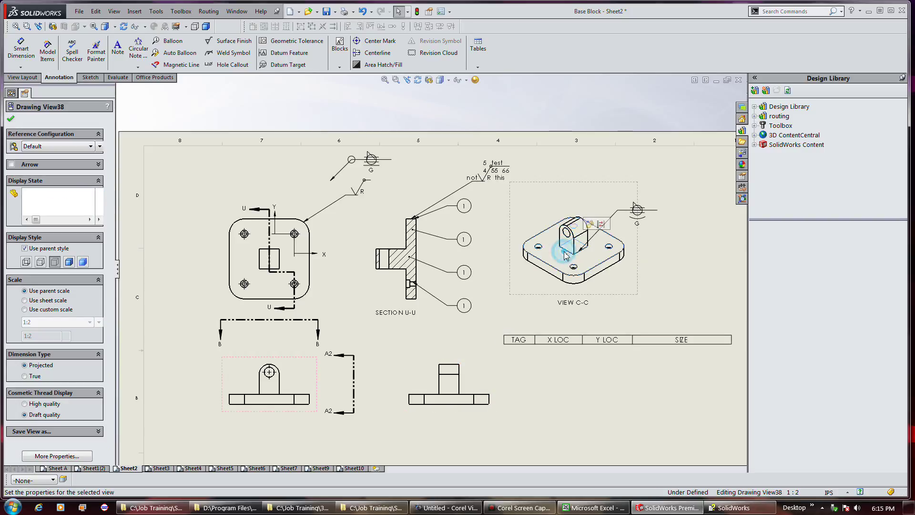
pyautogui.click(643, 292)
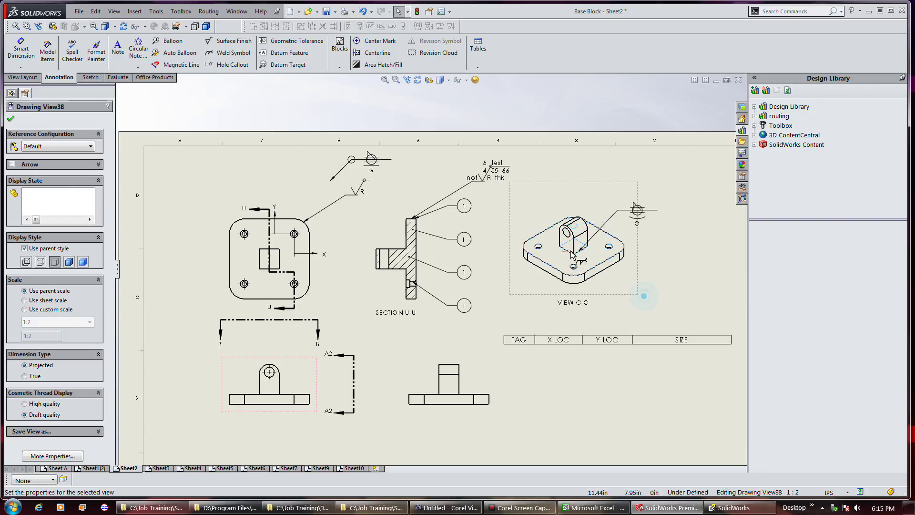
pyautogui.click(650, 302)
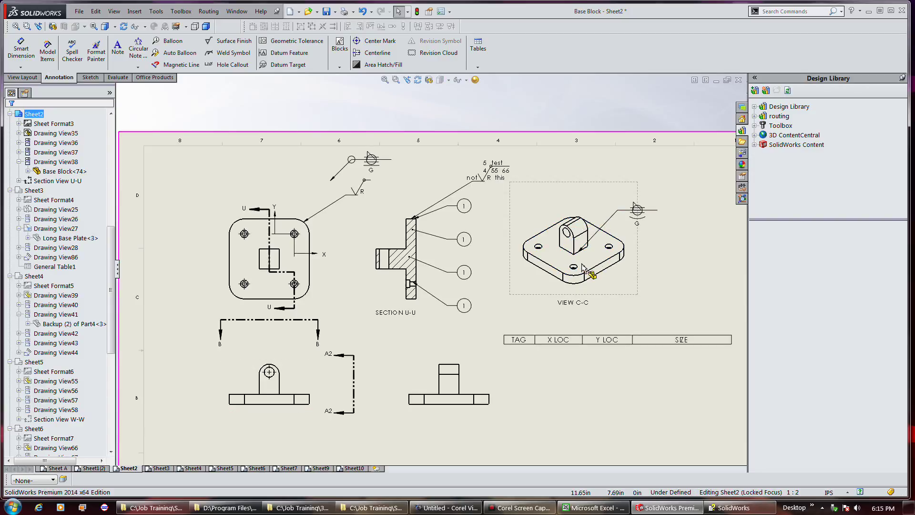
pyautogui.click(569, 256)
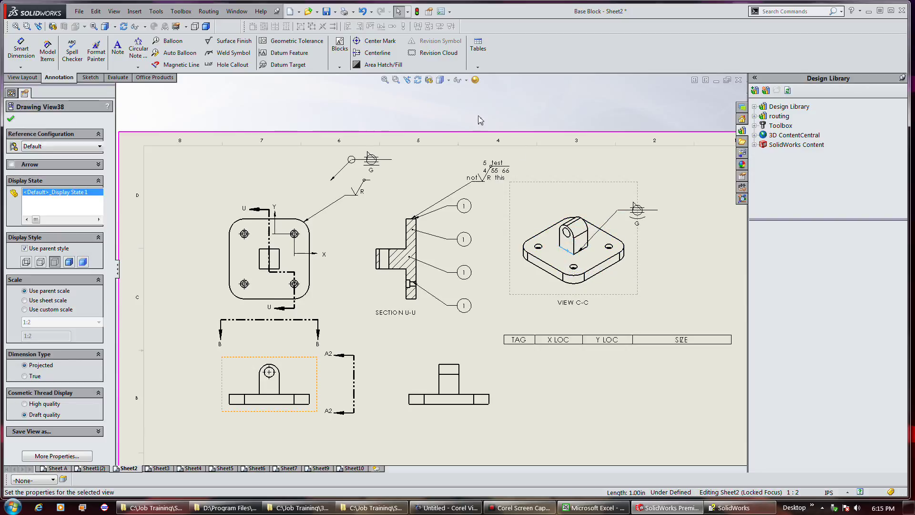
pyautogui.click(229, 52)
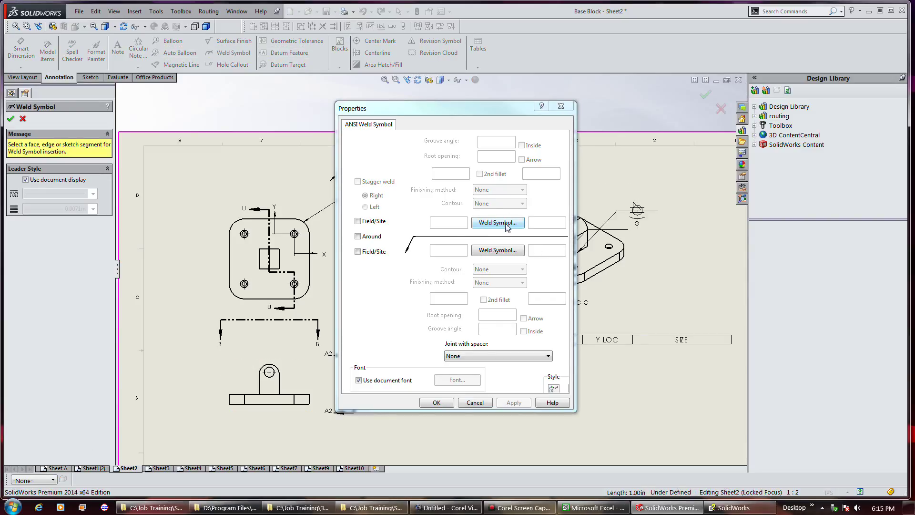
pyautogui.moveTo(498, 110); pyautogui.dragTo(357, 113)
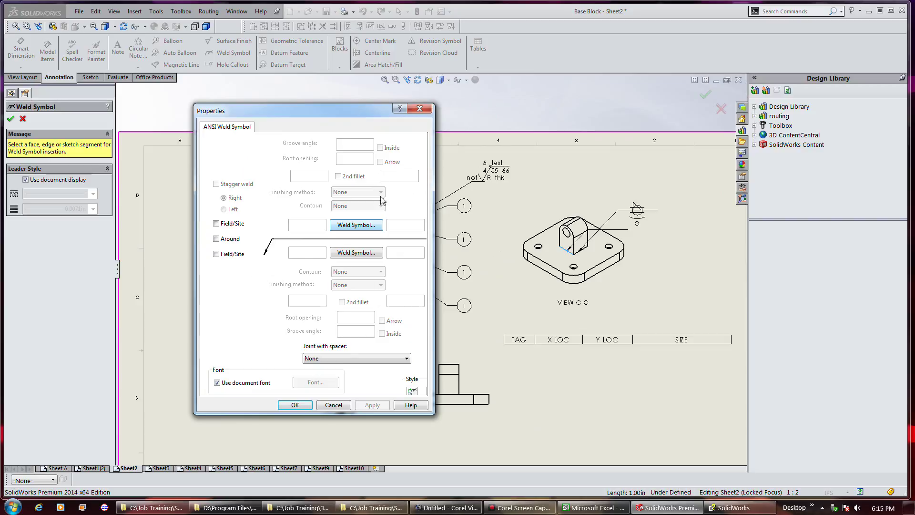
pyautogui.click(509, 296)
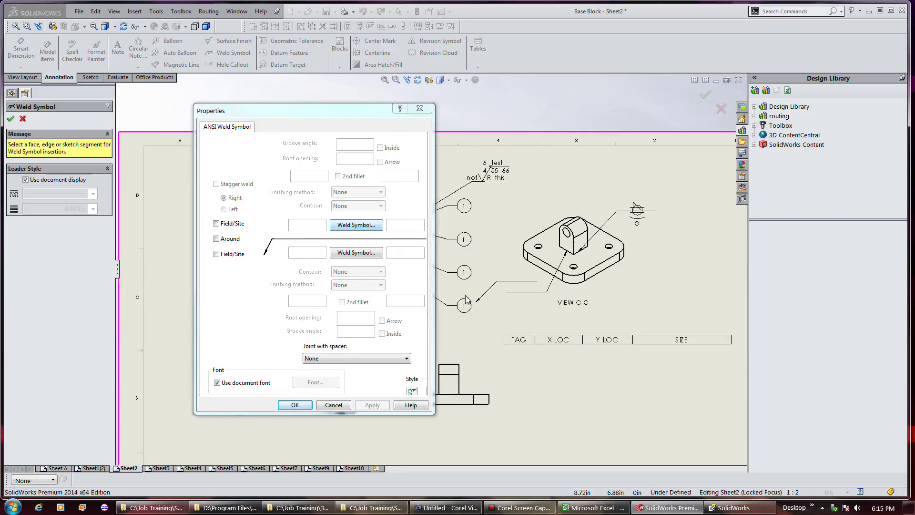
# Choose the circle weld symbol with two horizontal lines for both sides of the new weld symbol's reference line.
pyautogui.click(365, 228)
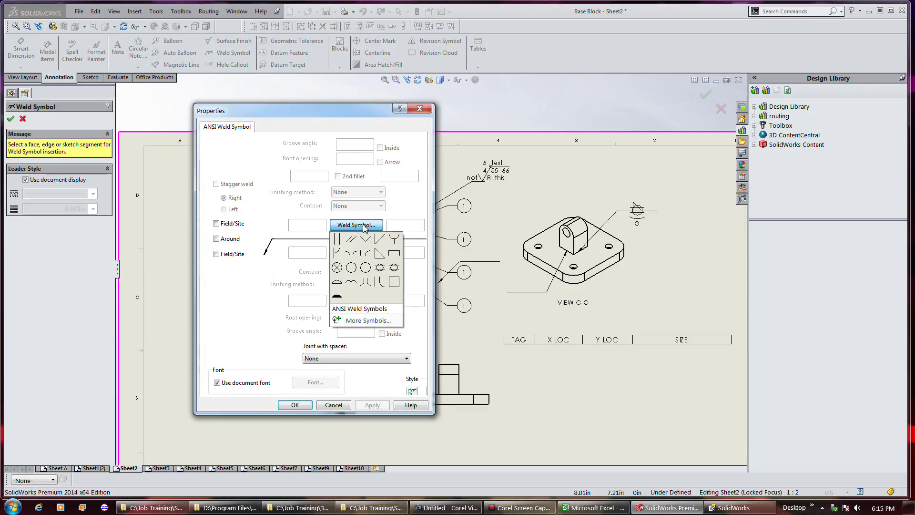
pyautogui.click(380, 267)
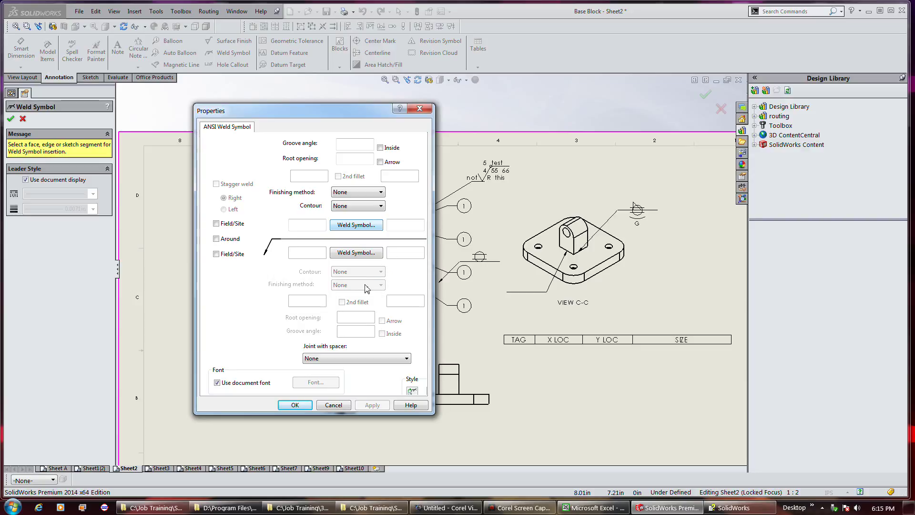
pyautogui.click(372, 256)
pyautogui.click(394, 296)
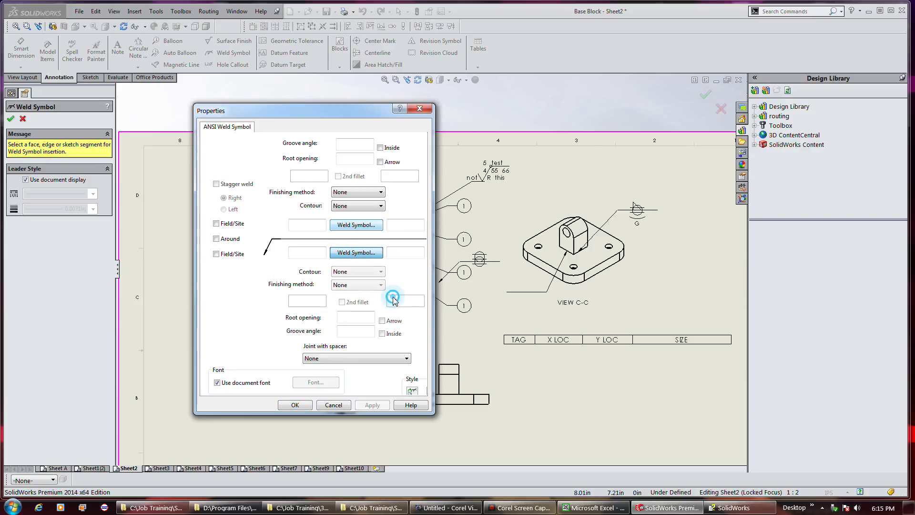
# Set the weld contour below the reference line to Concave with the G - Grinding finishing method.
pyautogui.click(371, 273)
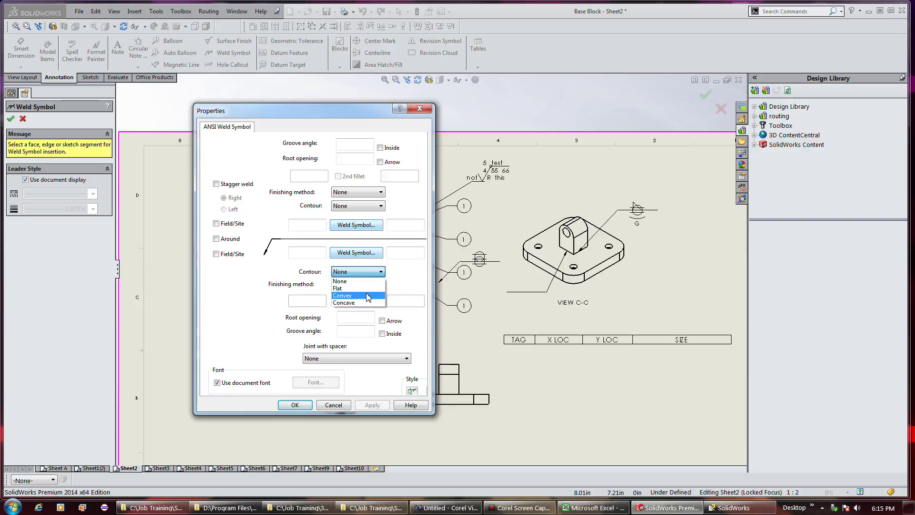
pyautogui.click(365, 303)
pyautogui.click(363, 285)
pyautogui.click(363, 308)
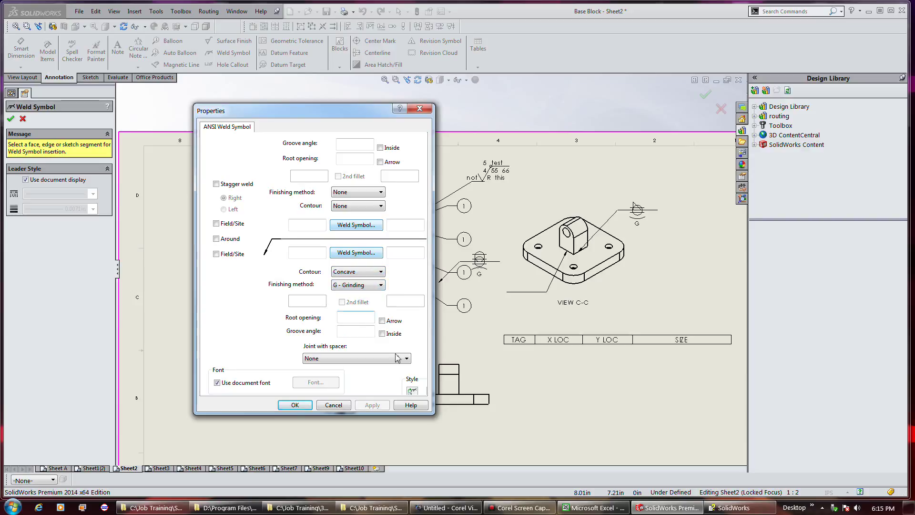
# Set the weld above the reference line to G - Grinding with a Flat contour, and enable the Around option.
pyautogui.click(368, 195)
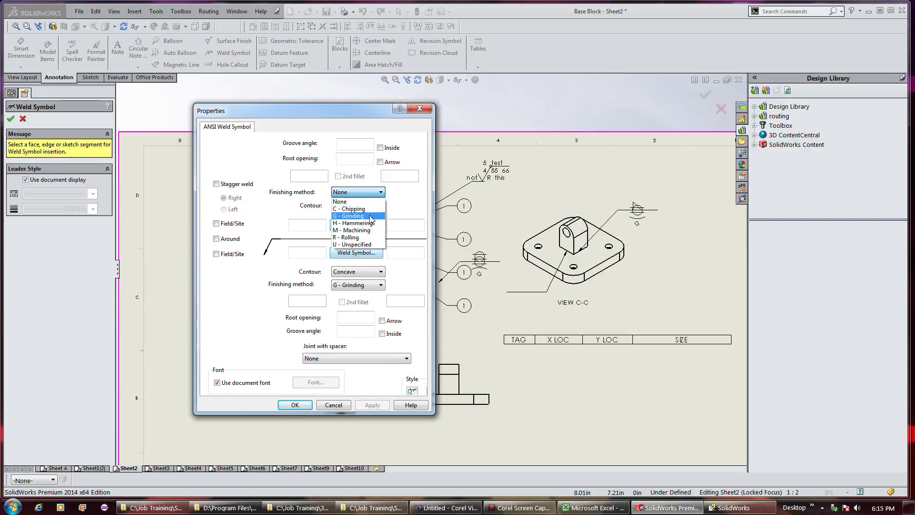
pyautogui.click(369, 213)
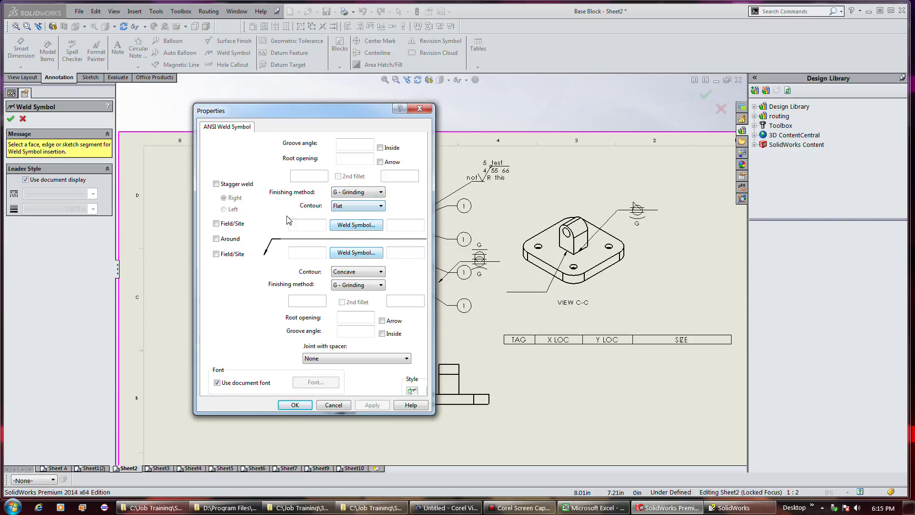
pyautogui.click(230, 238)
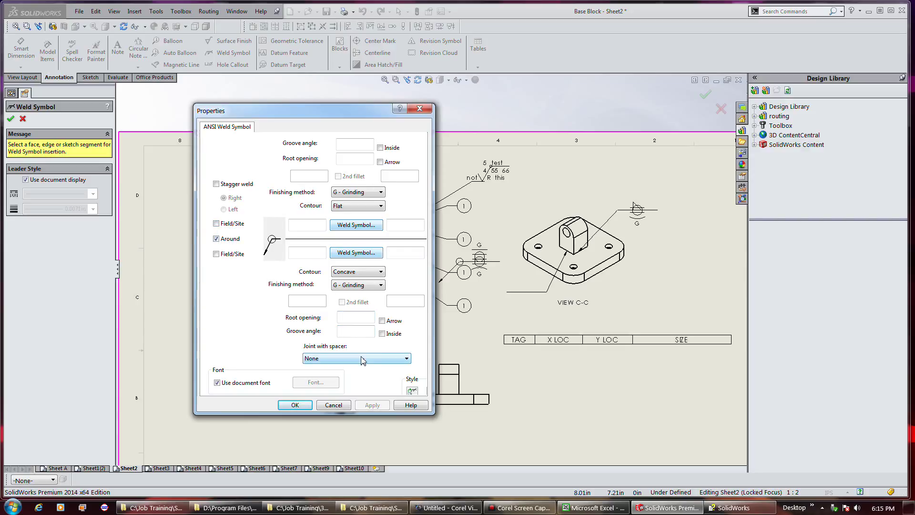
# Attach the configured weld symbol to the plate's lower right edge in View C-C, placing it just below the plate.
pyautogui.click(607, 270)
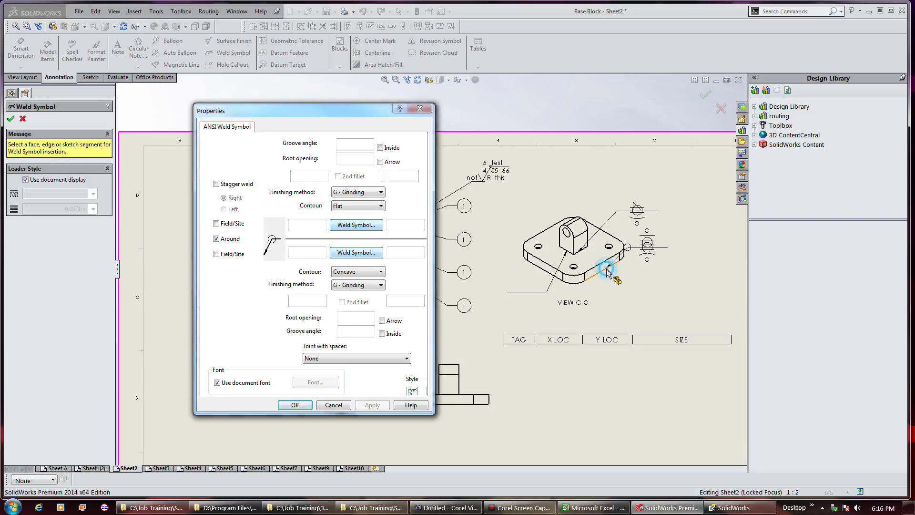
pyautogui.click(615, 294)
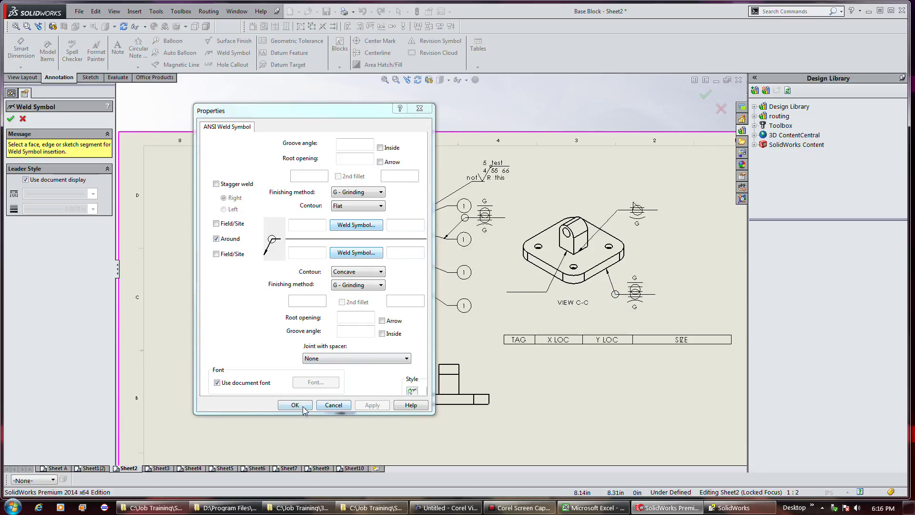
pyautogui.click(324, 405)
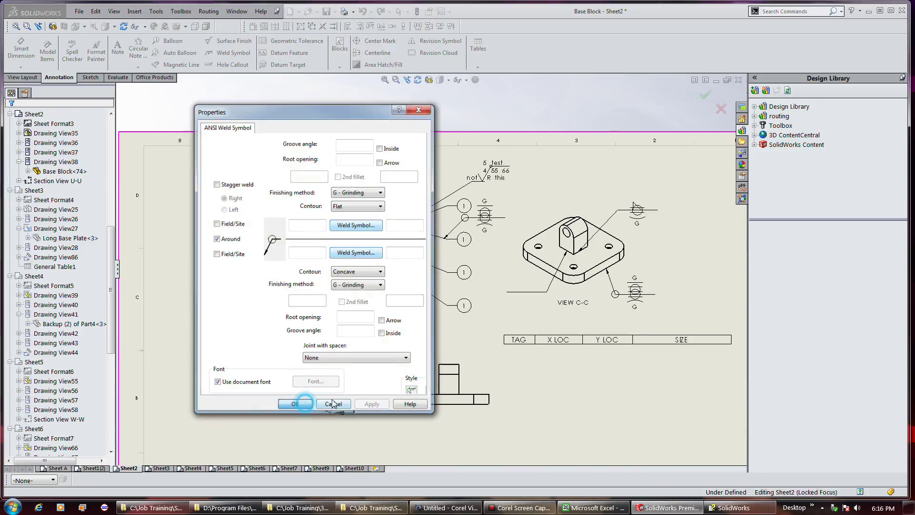
pyautogui.scroll(-3, 593, 319)
pyautogui.scroll(5, 606, 298)
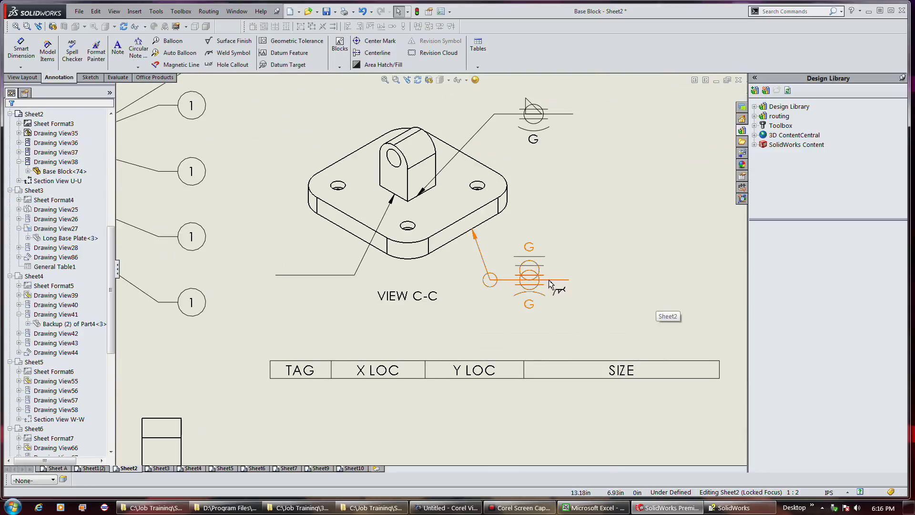
# Add hole callouts to the front and left holes of View C-C, positioning the left hole's callout above the plate.
pyautogui.press('z')
pyautogui.press('z')
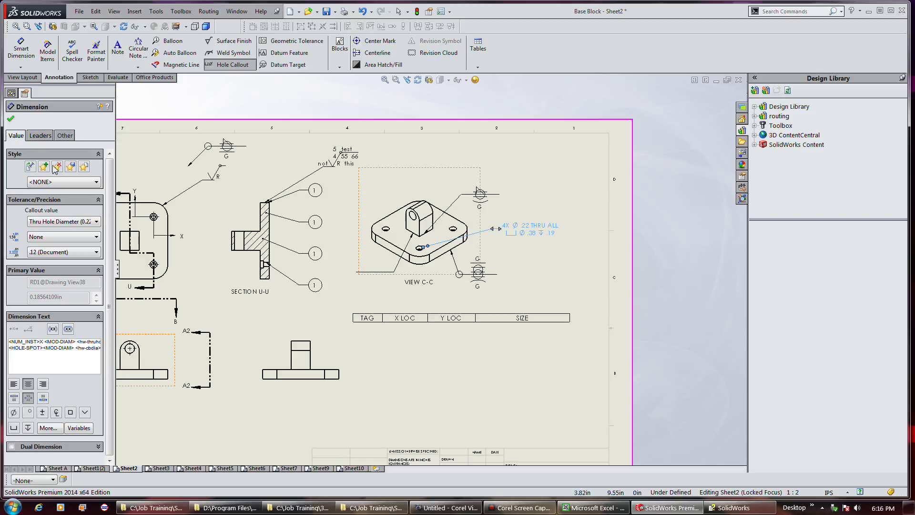
pyautogui.click(386, 230)
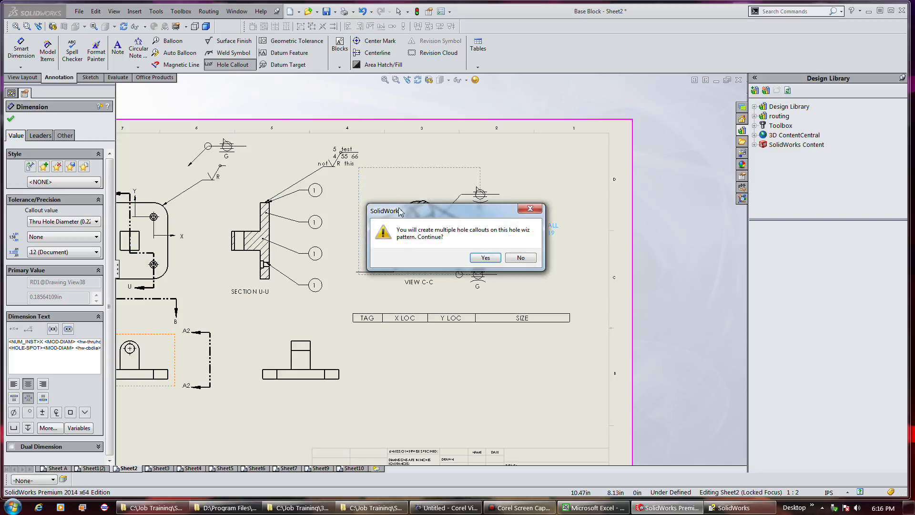
pyautogui.click(485, 258)
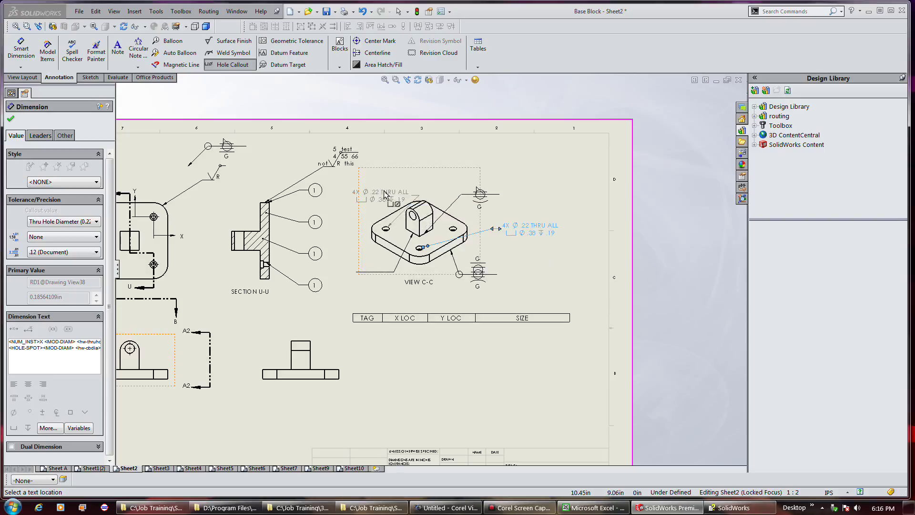
pyautogui.click(388, 183)
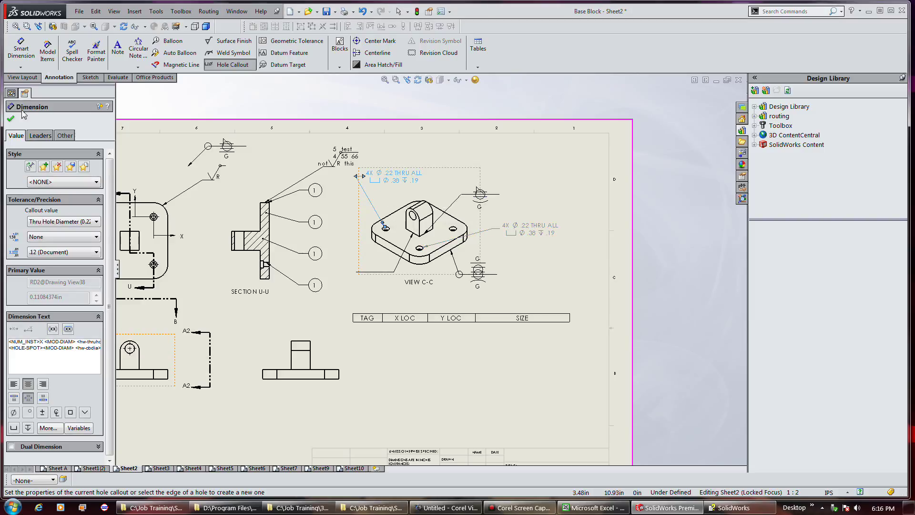
pyautogui.press('Escape')
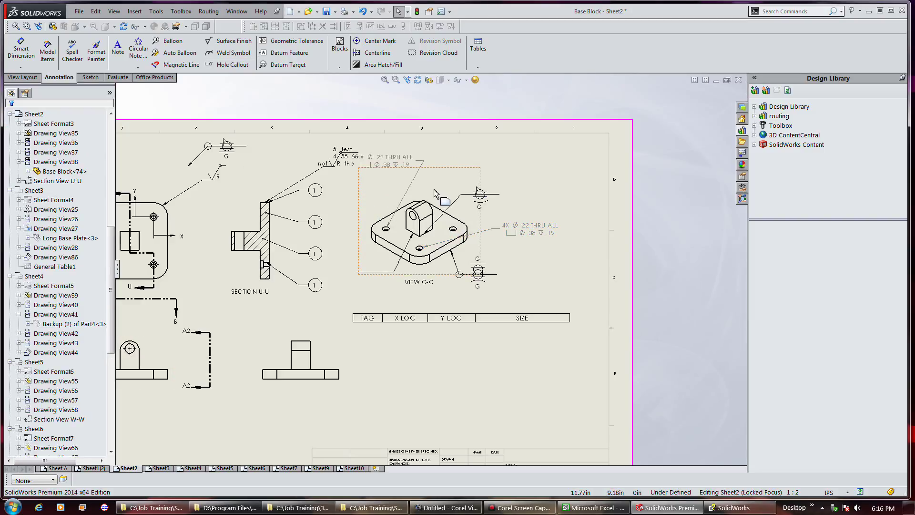
pyautogui.moveTo(399, 161); pyautogui.dragTo(423, 176)
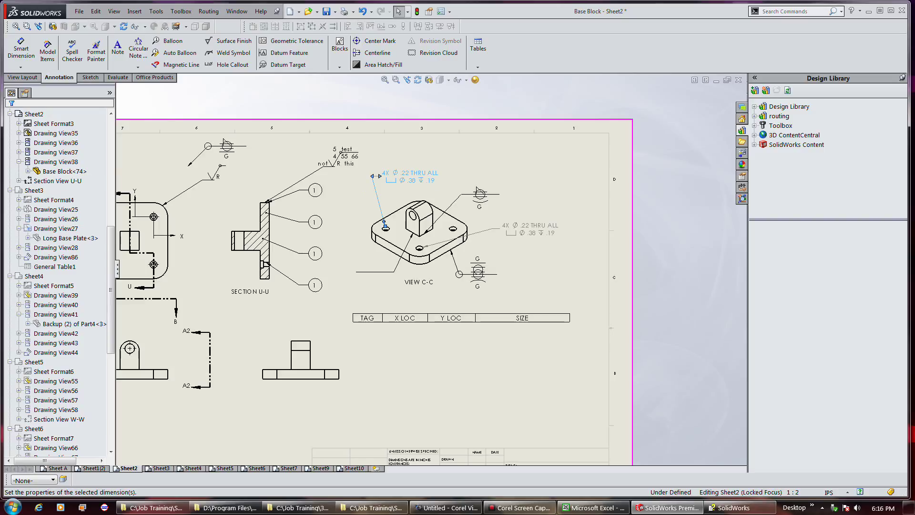
pyautogui.click(357, 287)
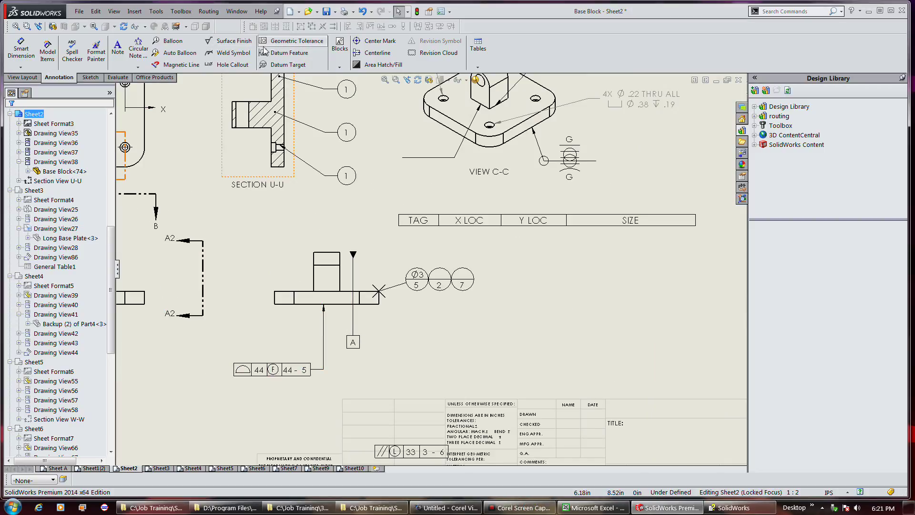
pyautogui.click(279, 43)
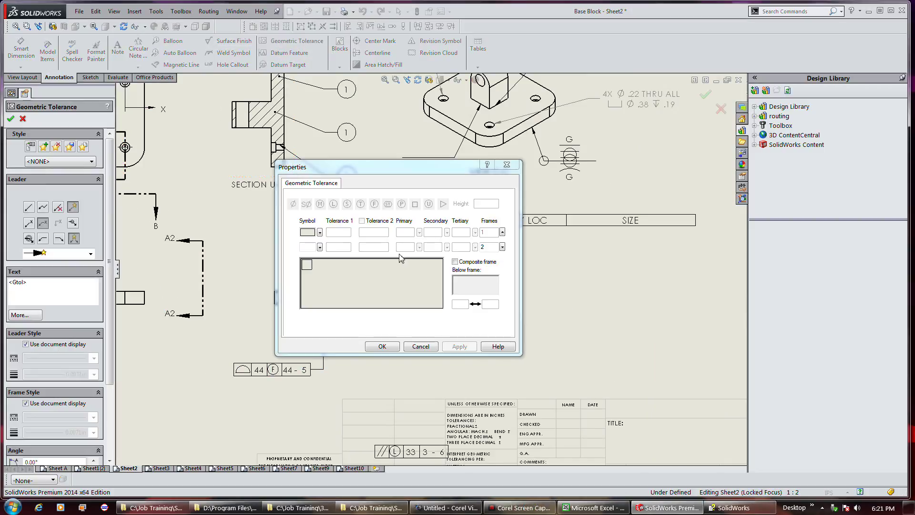
pyautogui.moveTo(390, 175); pyautogui.dragTo(549, 184)
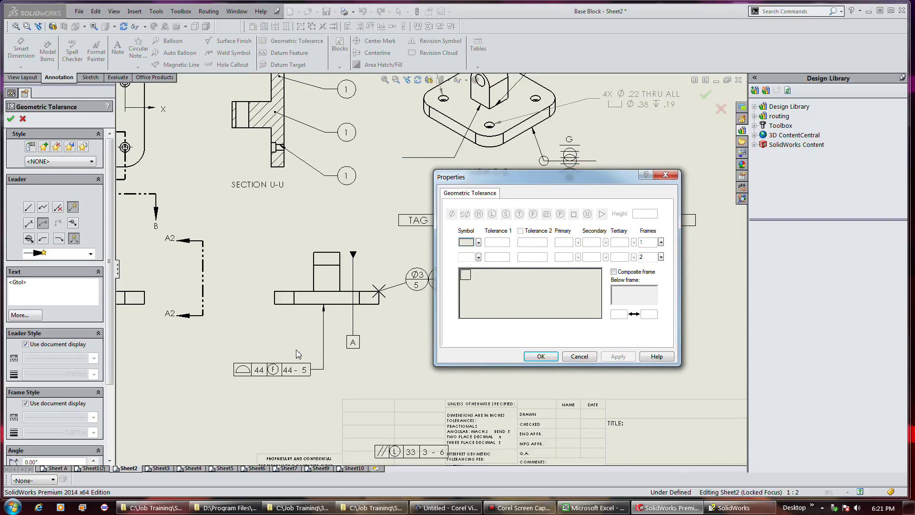
pyautogui.click(590, 357)
pyautogui.click(267, 370)
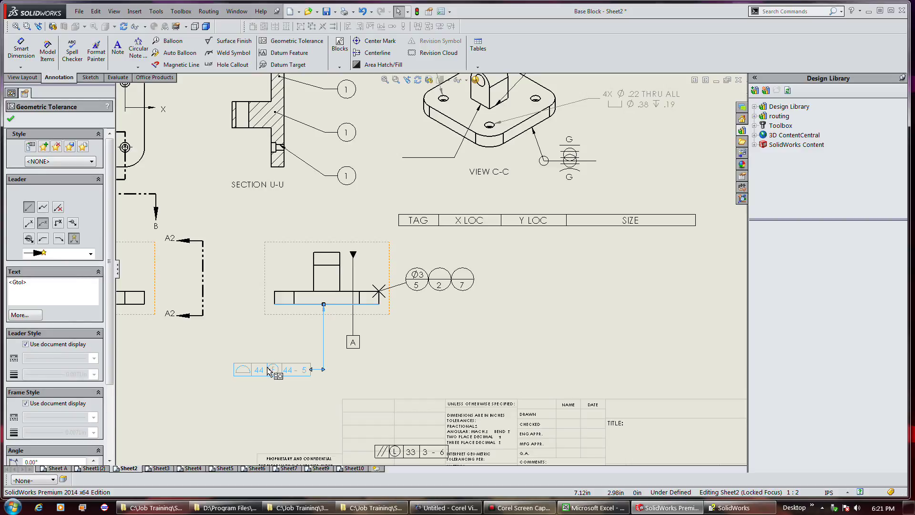
pyautogui.rightClick(268, 371)
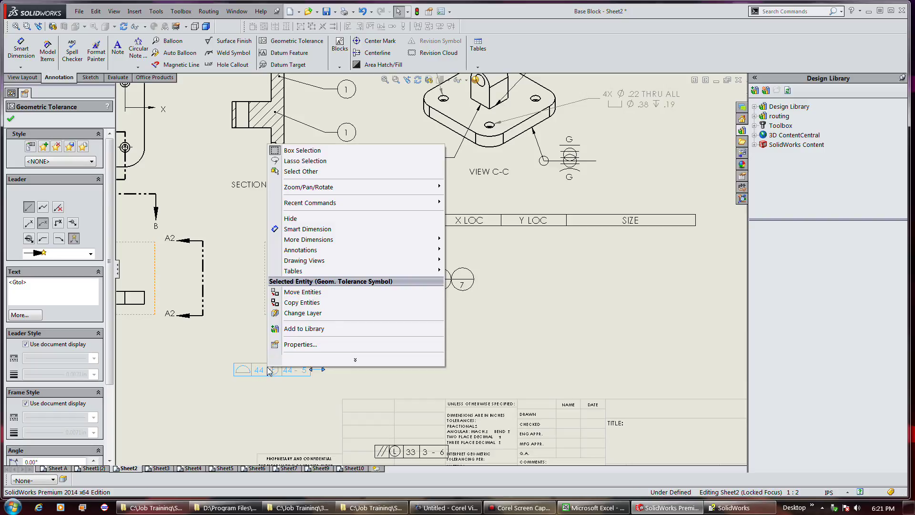
pyautogui.press('Escape')
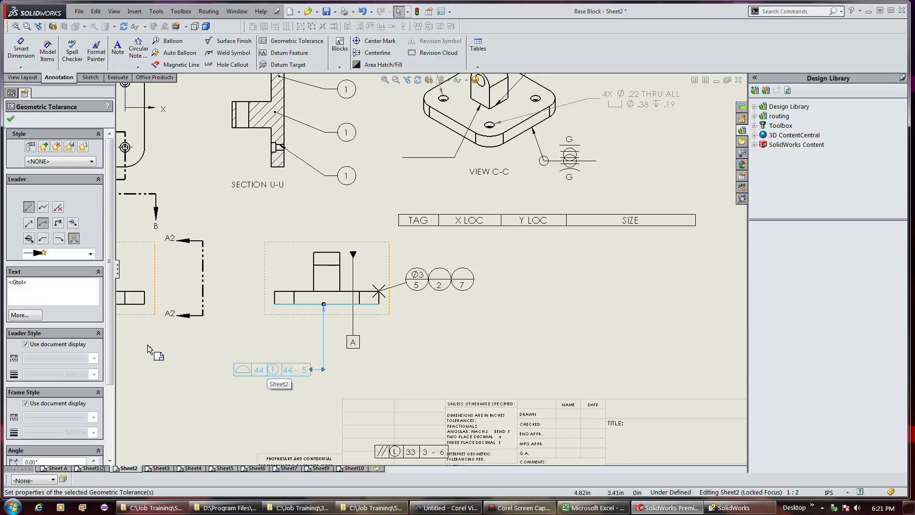
pyautogui.click(507, 508)
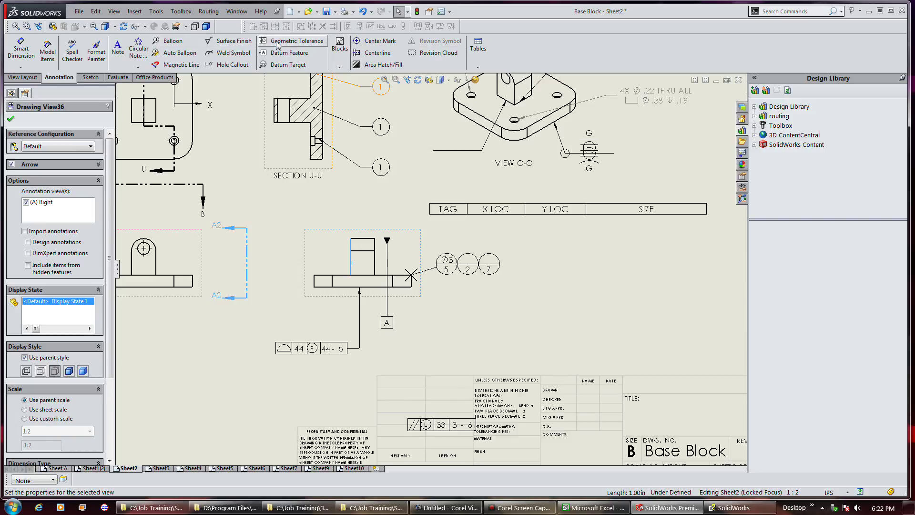
# Start a geometric tolerance on the left edge of the upright block in Drawing View36, using the concentricity symbol and 44 for Tolerance 1.
pyautogui.click(291, 41)
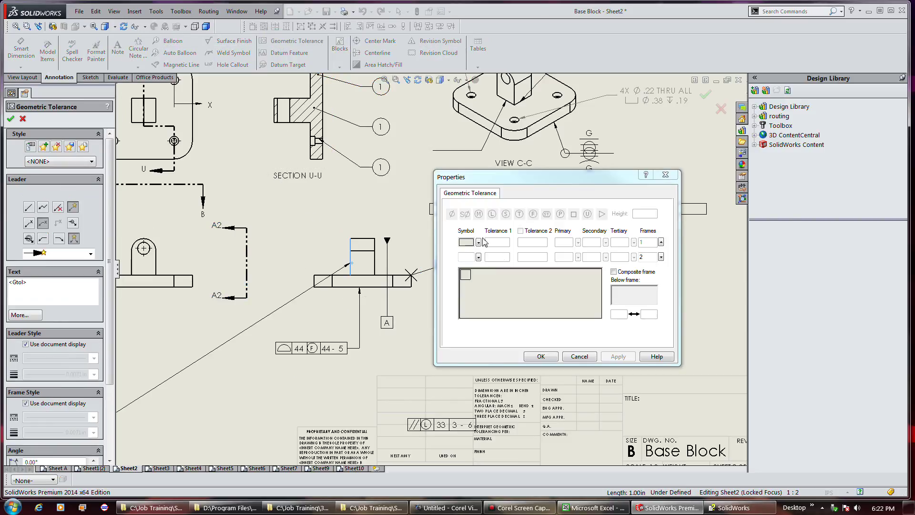
pyautogui.click(479, 242)
pyautogui.click(469, 278)
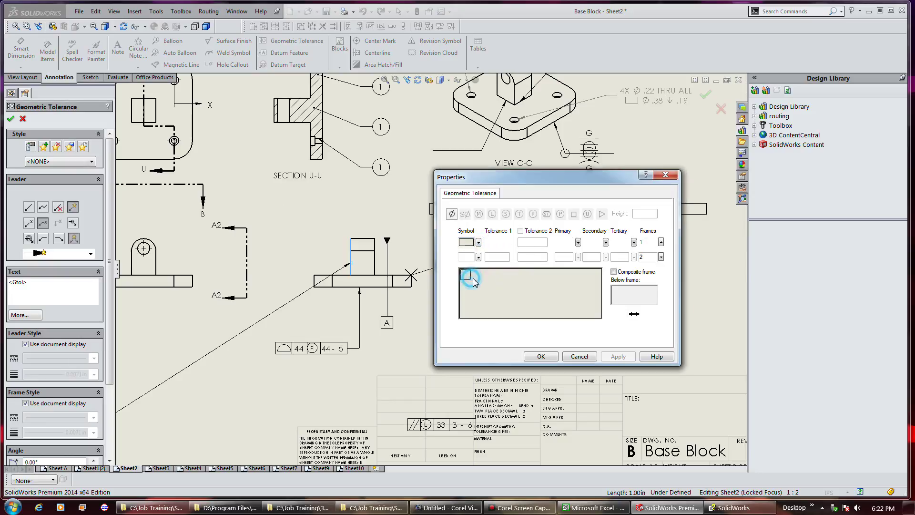
pyautogui.click(506, 242)
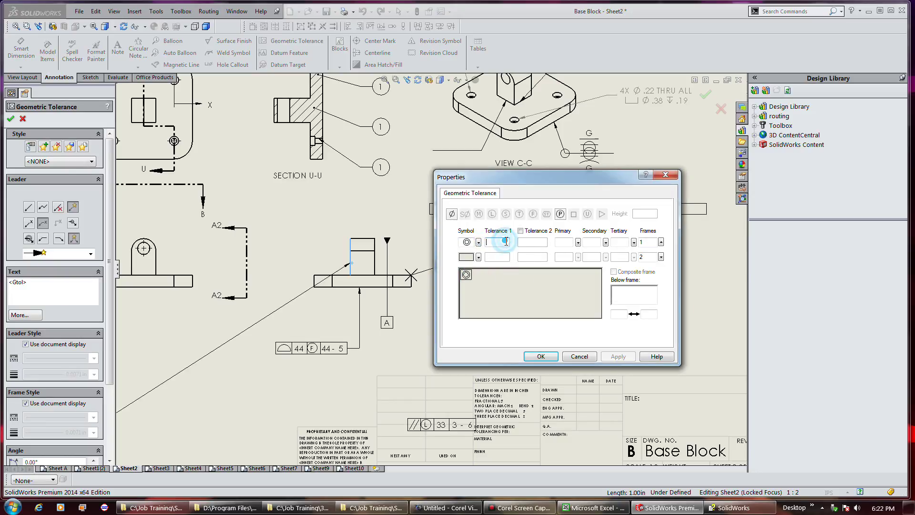
# Add the circled P modifier after Tolerance 1, then enable Tolerance 2 and set it to 66.
pyautogui.click(527, 241)
pyautogui.click(527, 232)
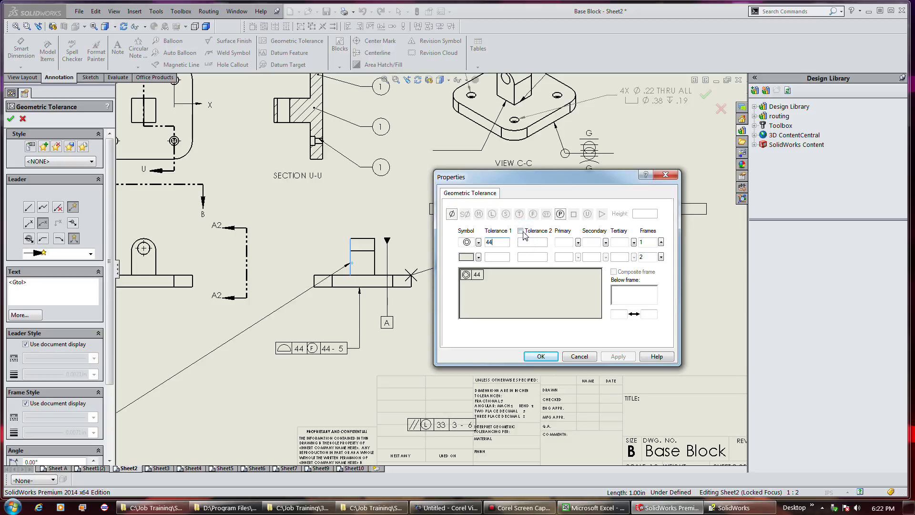
pyautogui.click(521, 232)
pyautogui.click(560, 214)
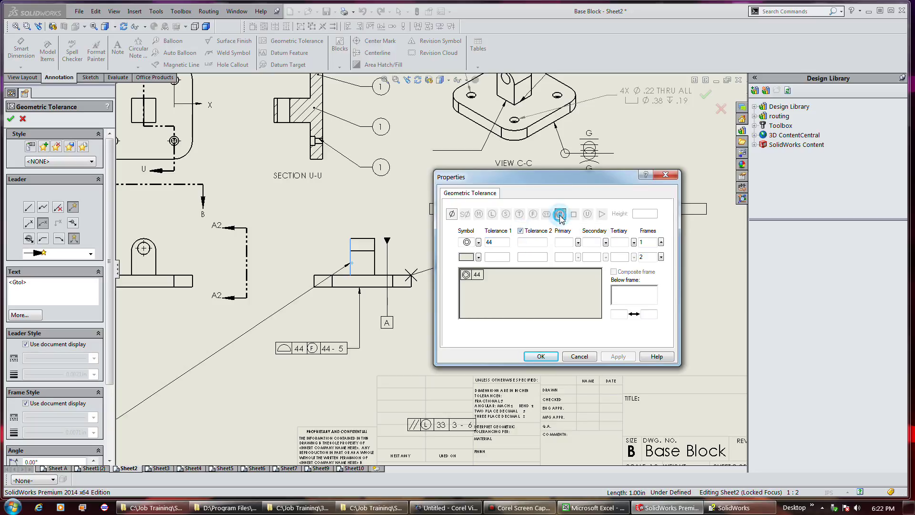
pyautogui.click(547, 241)
pyautogui.write('66')
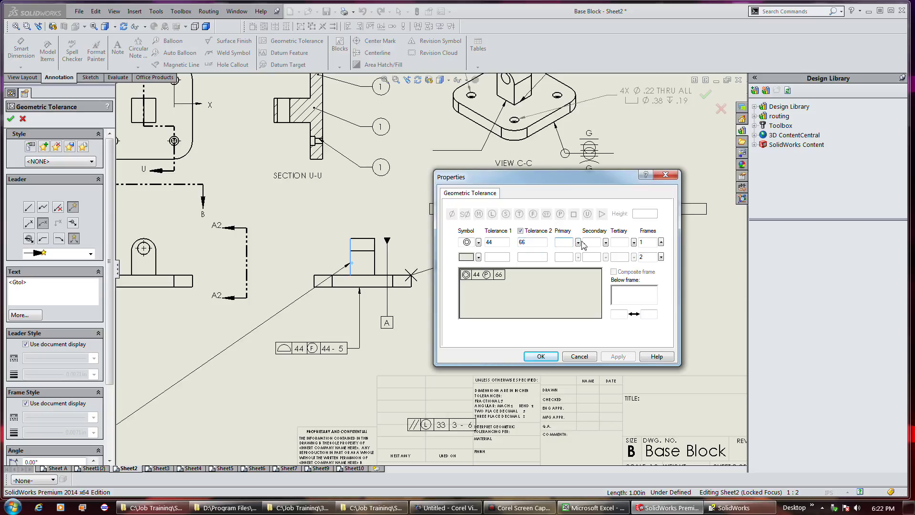
# Define the primary datum as 44-2-4 and append the triangle modifier to it.
pyautogui.click(578, 242)
pyautogui.write('44')
pyautogui.write('2')
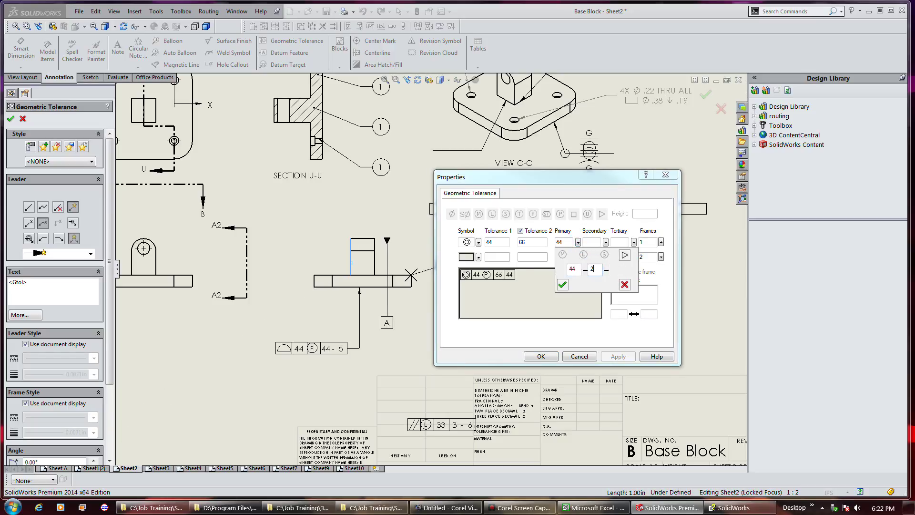
pyautogui.click(616, 269)
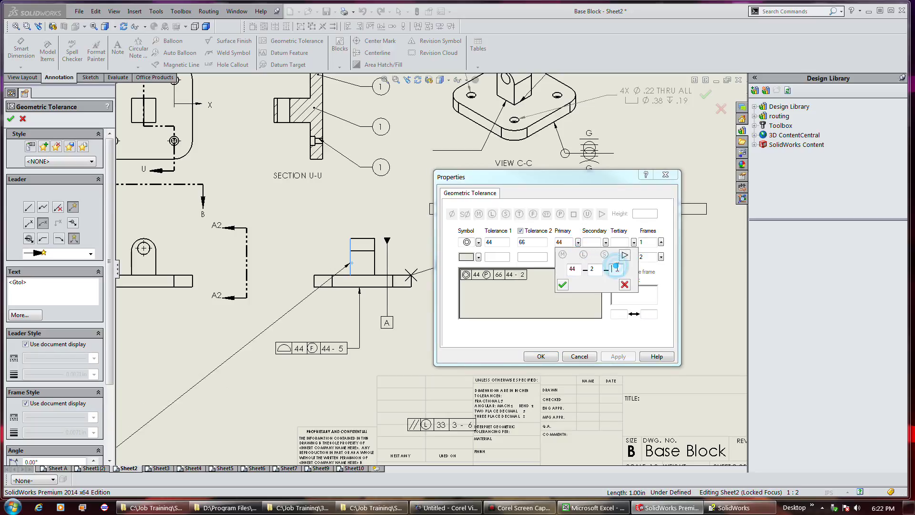
pyautogui.write('4')
pyautogui.click(625, 256)
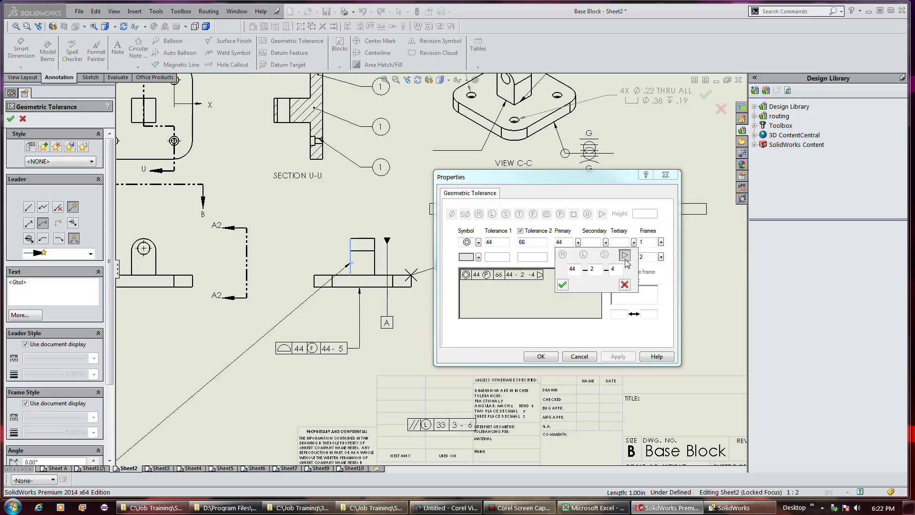
pyautogui.click(562, 285)
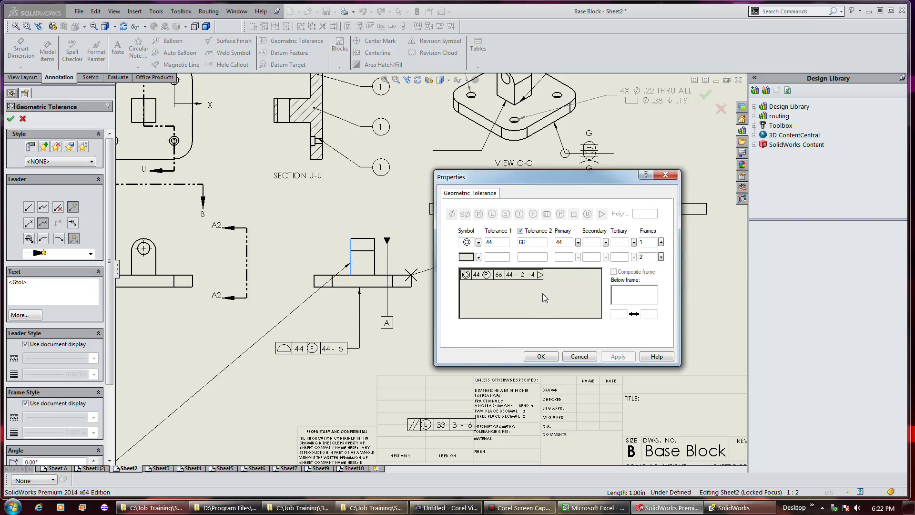
# Accept the geometric tolerance and reposition its frame above and left of the view, keeping the leader on the block's left edge.
pyautogui.click(540, 356)
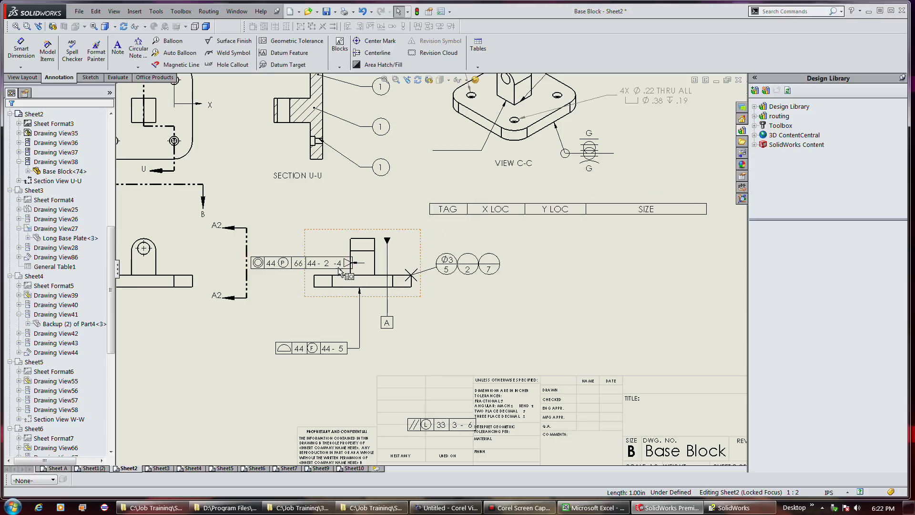
pyautogui.click(326, 257)
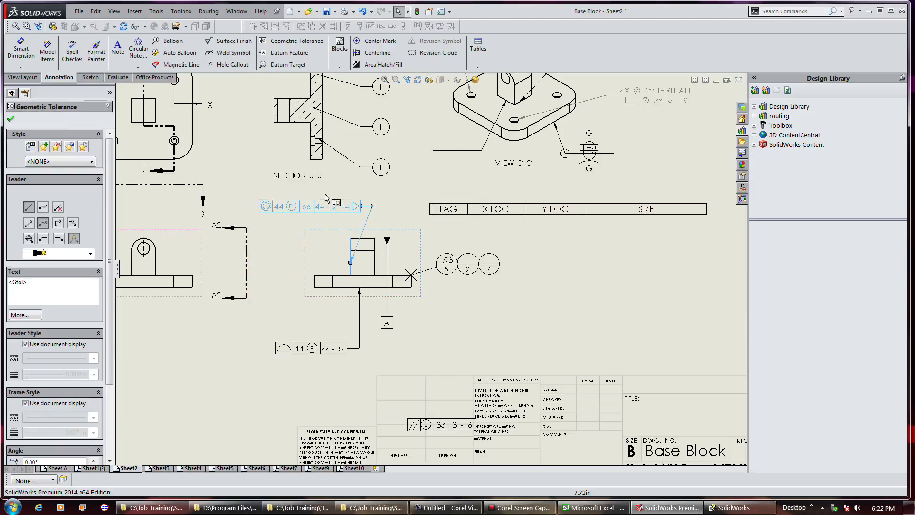
pyautogui.click(331, 203)
pyautogui.click(324, 192)
pyautogui.moveTo(313, 209)
pyautogui.mouseDown()
pyautogui.moveTo(303, 203)
pyautogui.moveTo(304, 214)
pyautogui.mouseUp()
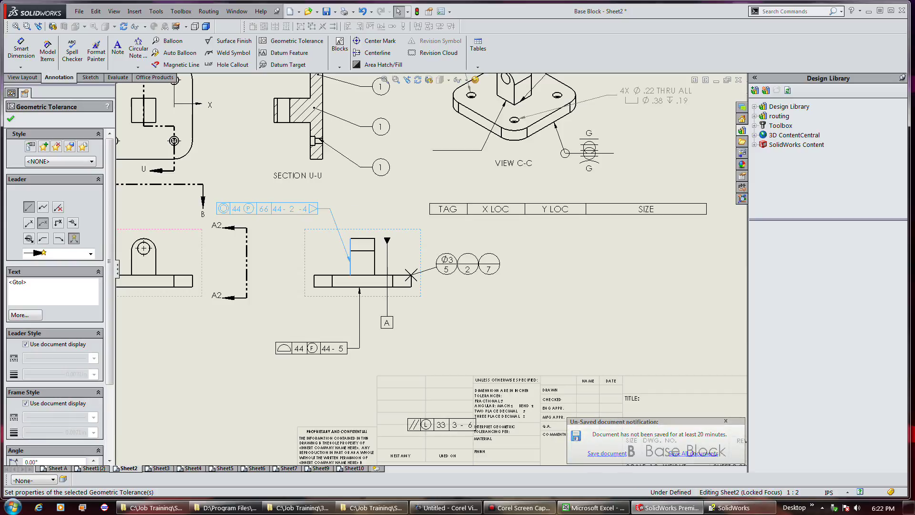
pyautogui.click(354, 198)
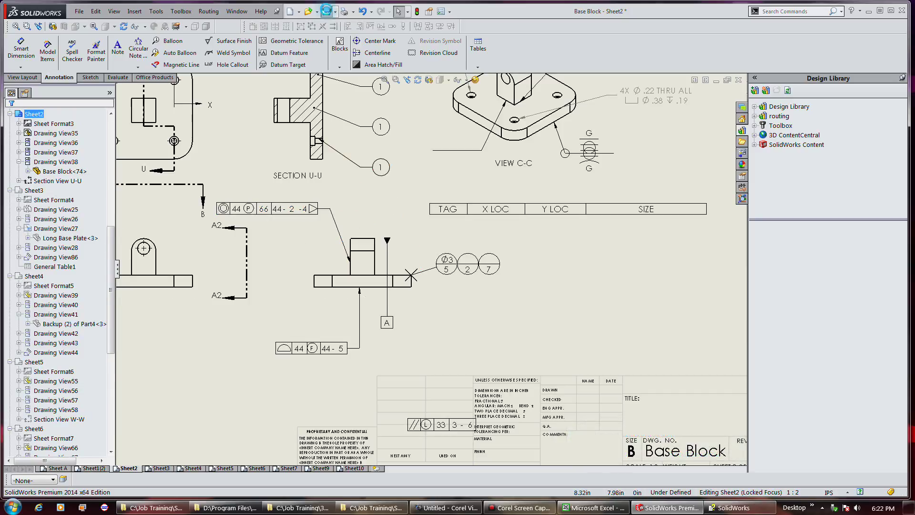
# Open the settings of the datum target attached to the base plate's right edge.
pyautogui.click(450, 265)
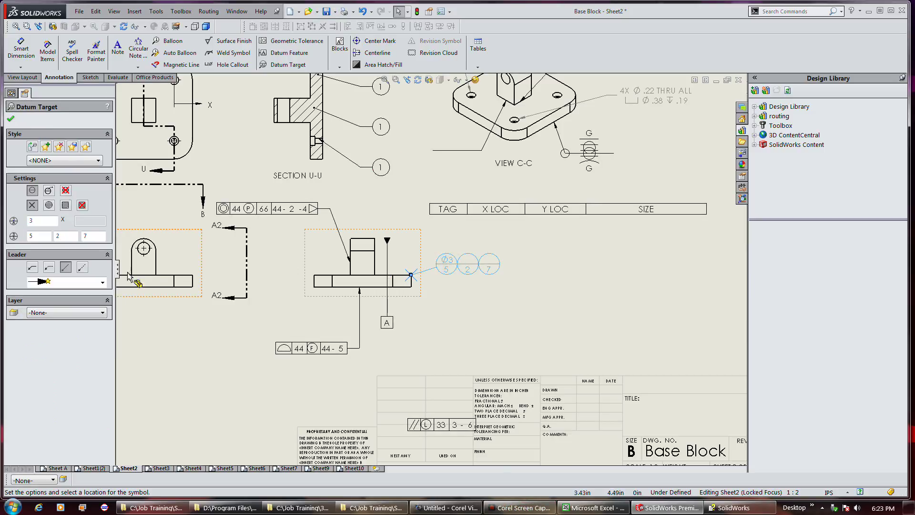